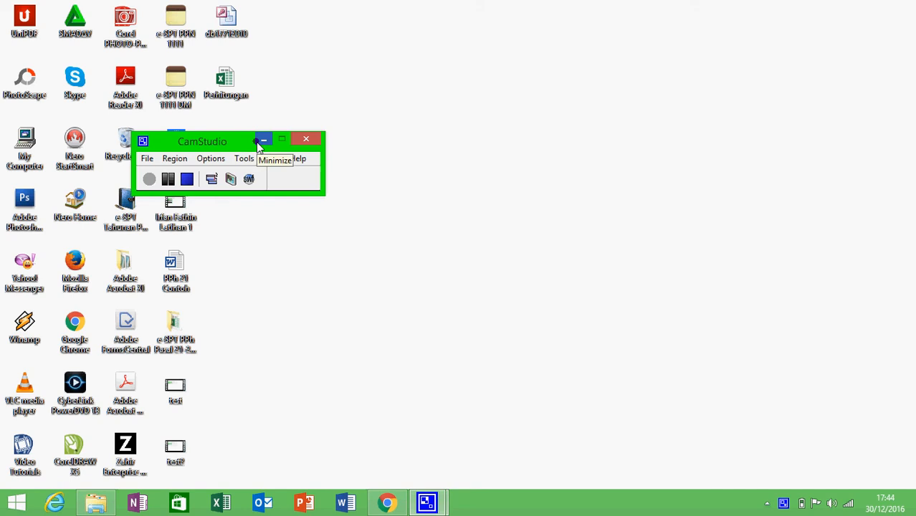
Minimize CamStudio and bring Chrome with the pajak.go.id Aplikasi Perpajakan page to the front
left_click(259, 141)
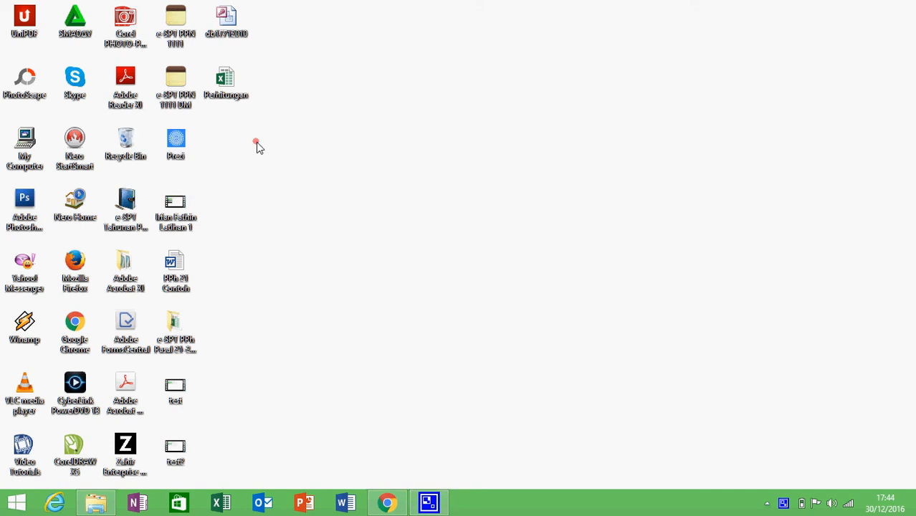
left_click(103, 508)
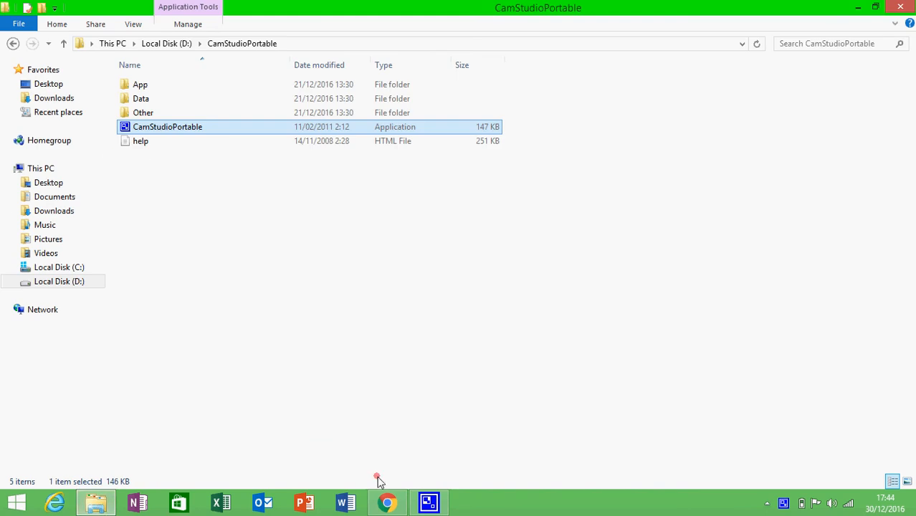
left_click(388, 503)
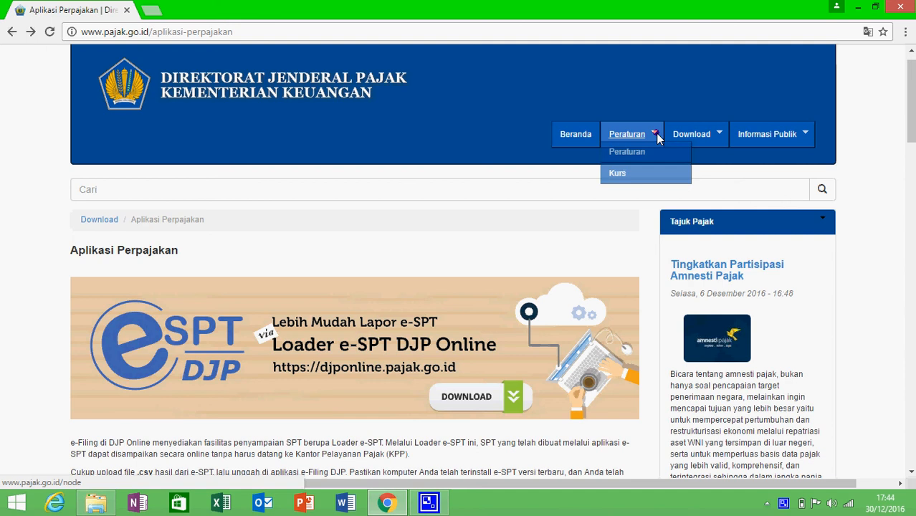
Scroll the Aplikasi Perpajakan list to e-SPT Tahunan PPh Badan (Full Patch) and open its page
mouse_move(680, 138)
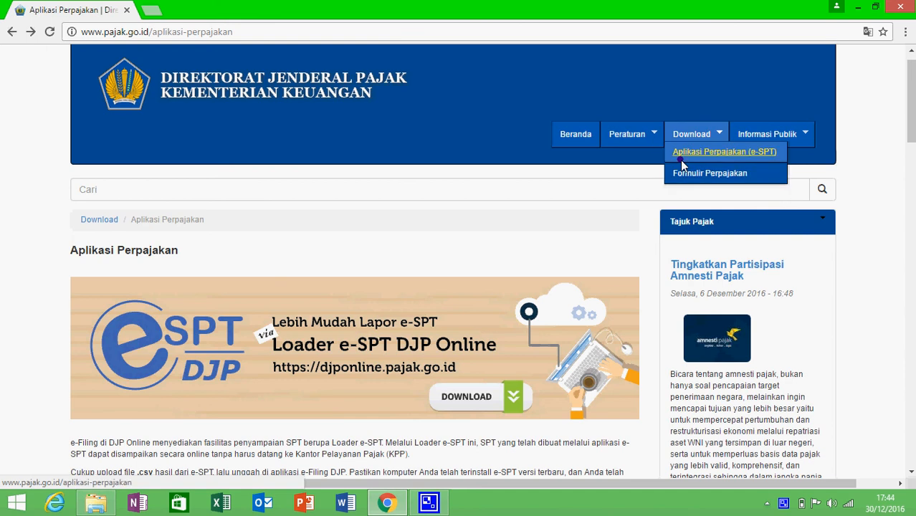
scroll(681, 160, "down", 2)
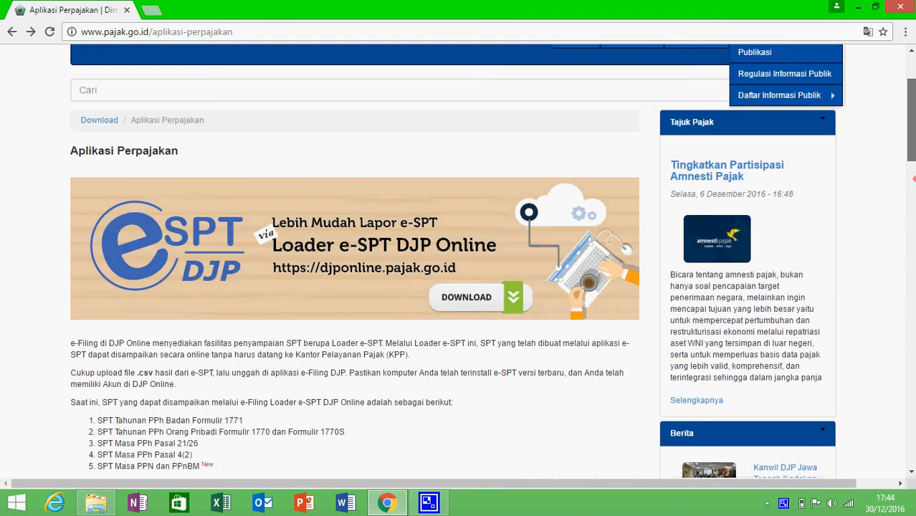
scroll(458, 261, "down", 6)
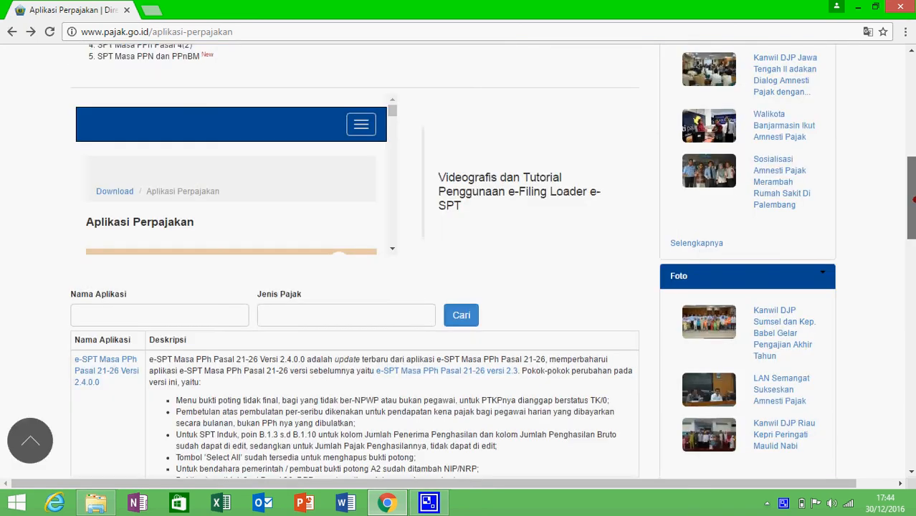
scroll(492, 261, "down", 1)
scroll(316, 438, "down", 1)
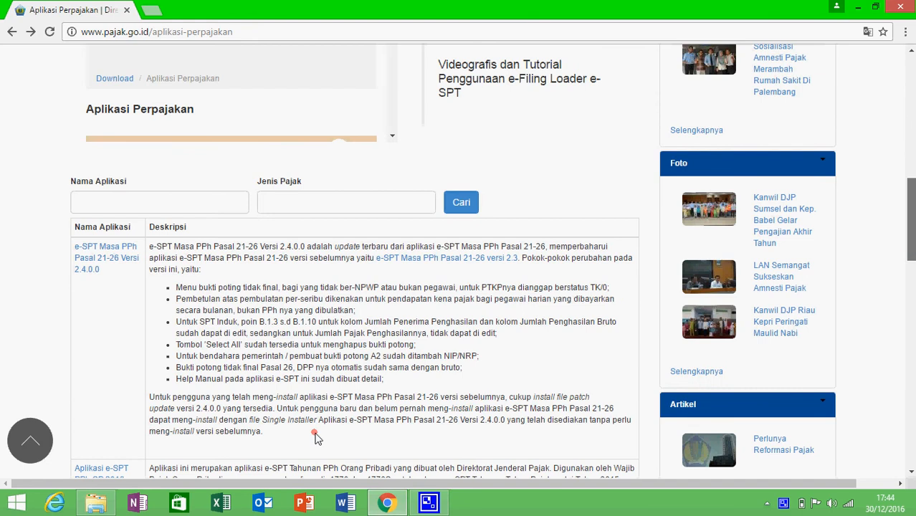
scroll(316, 438, "down", 3)
mouse_move(428, 503)
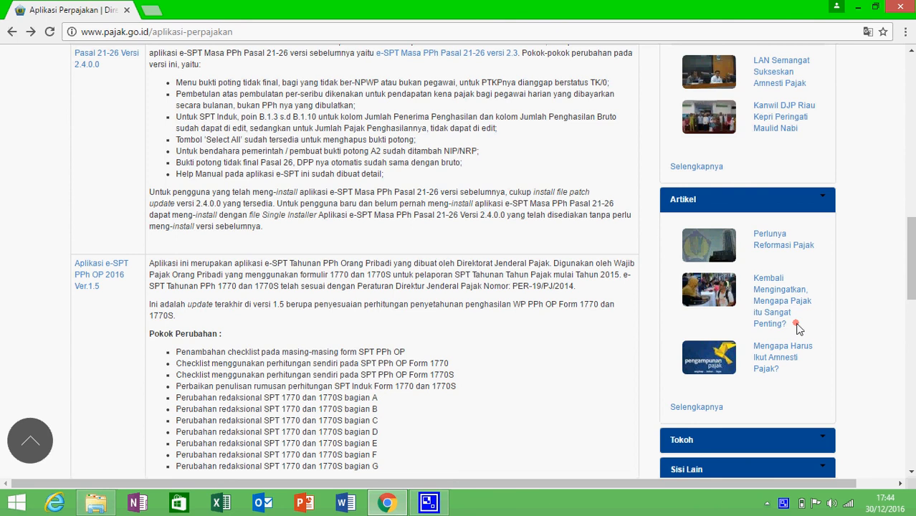
scroll(798, 329, "down", 3)
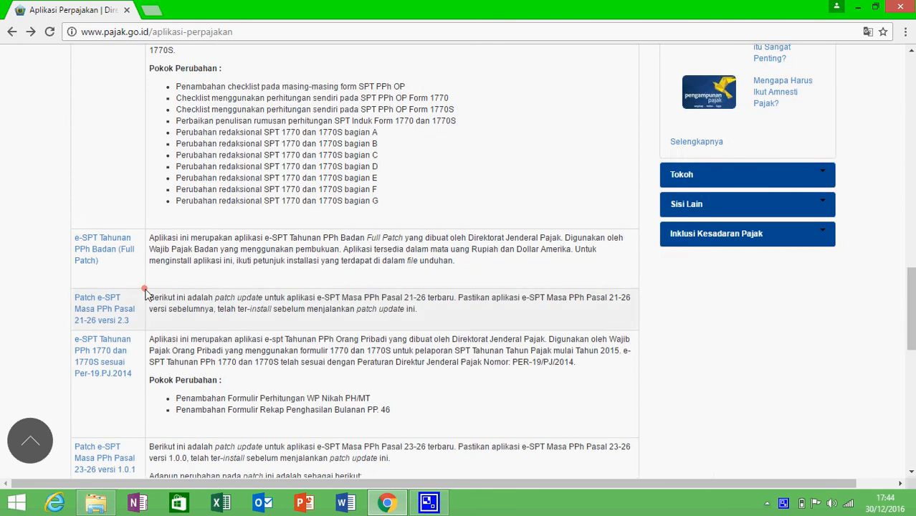
left_click(99, 256)
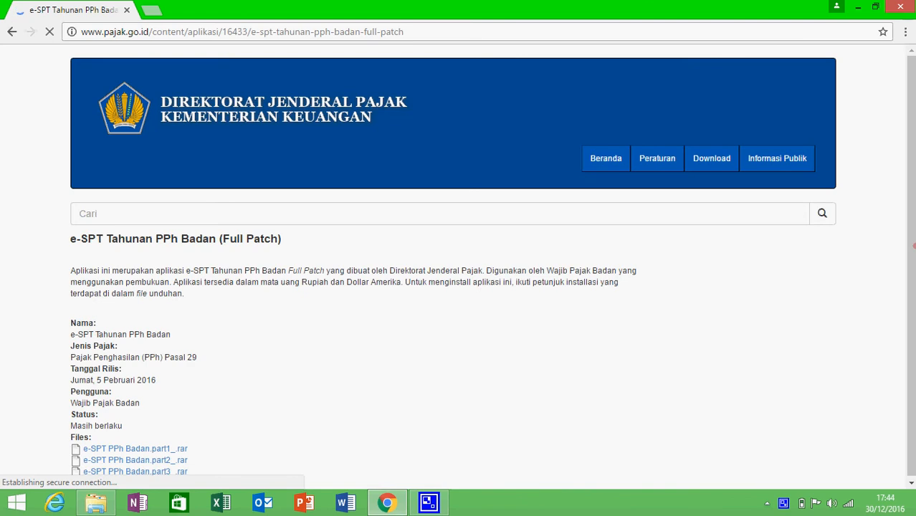
Look over the Full Patch page's .rar part files, then minimize Chrome to reveal File Explorer
scroll(915, 246, "down", 5)
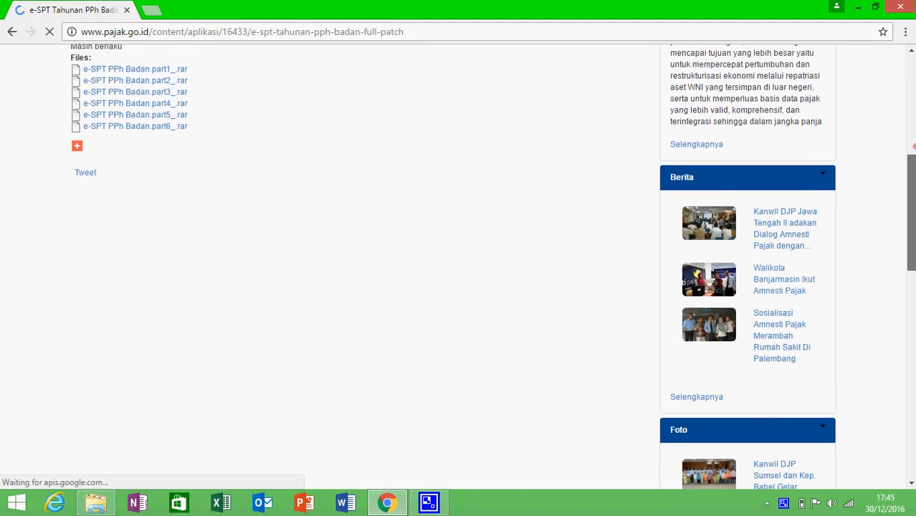
left_click_drag(913, 147, 863, 15)
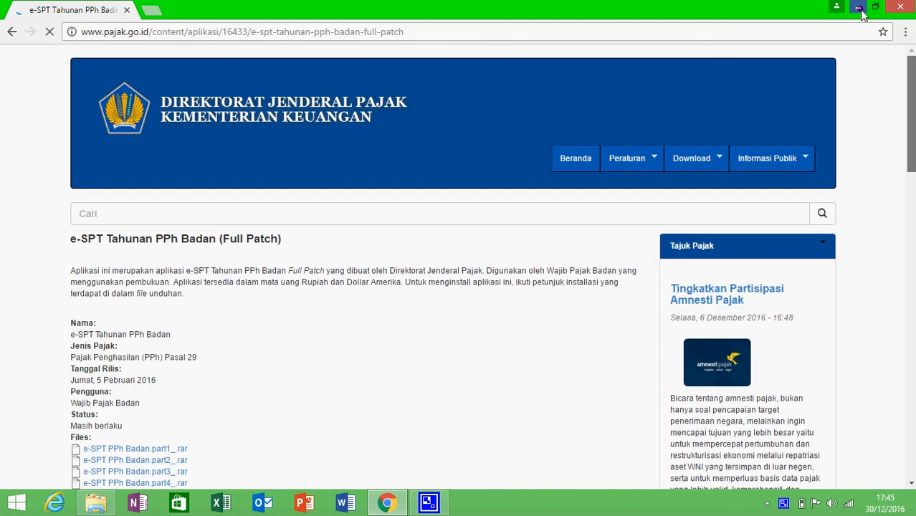
left_click(863, 15)
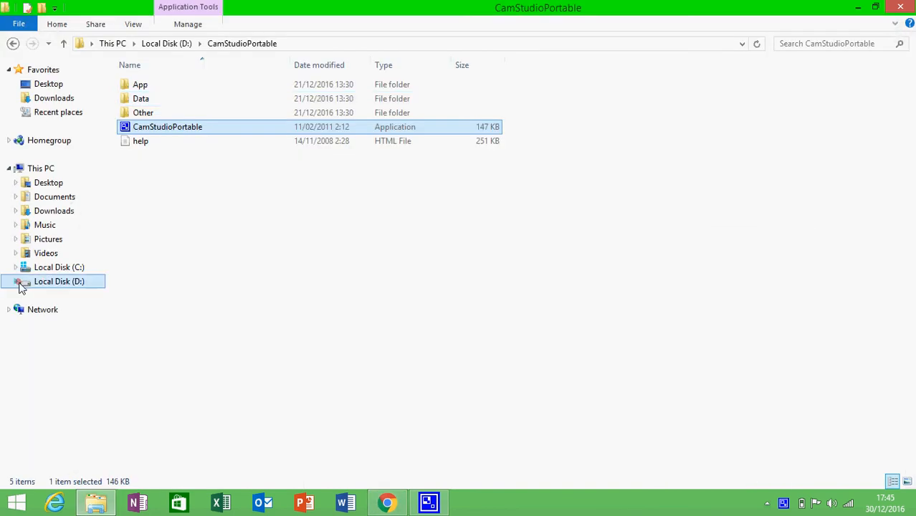
Go from Local Disk (D:) into Aplikasi e-SPT and then the e-spt PPh Badan folder
left_click(45, 285)
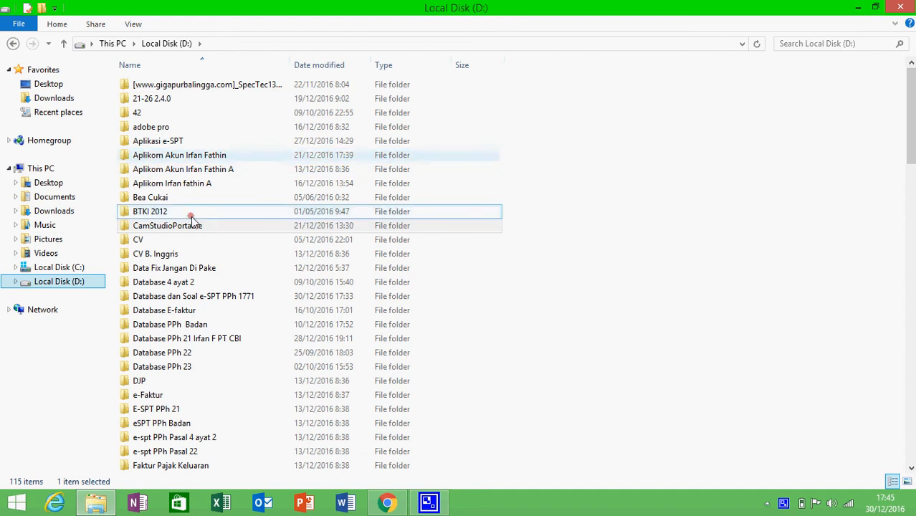
left_click(192, 298)
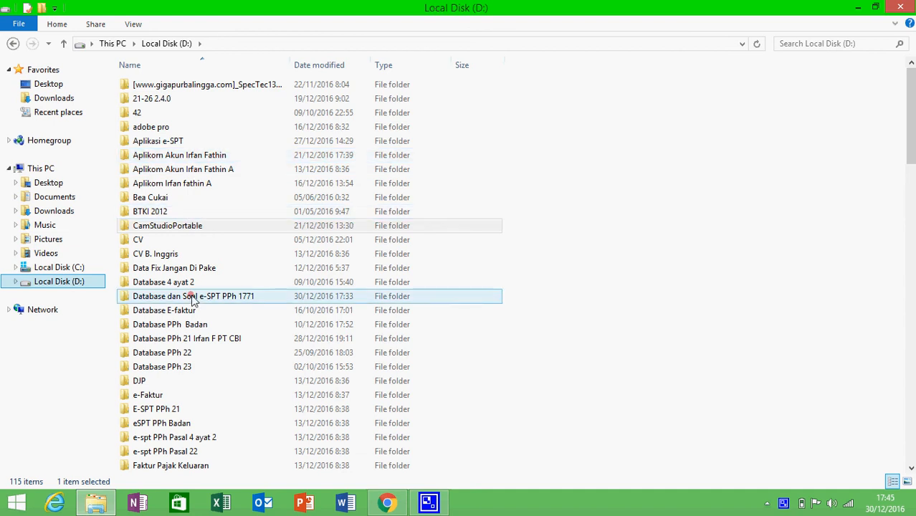
left_click(183, 142)
left_click(182, 142)
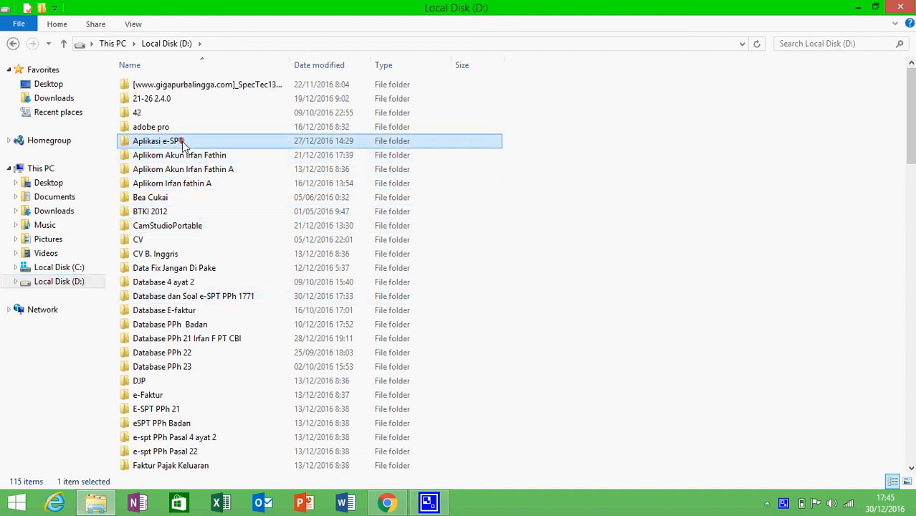
double_click(183, 142)
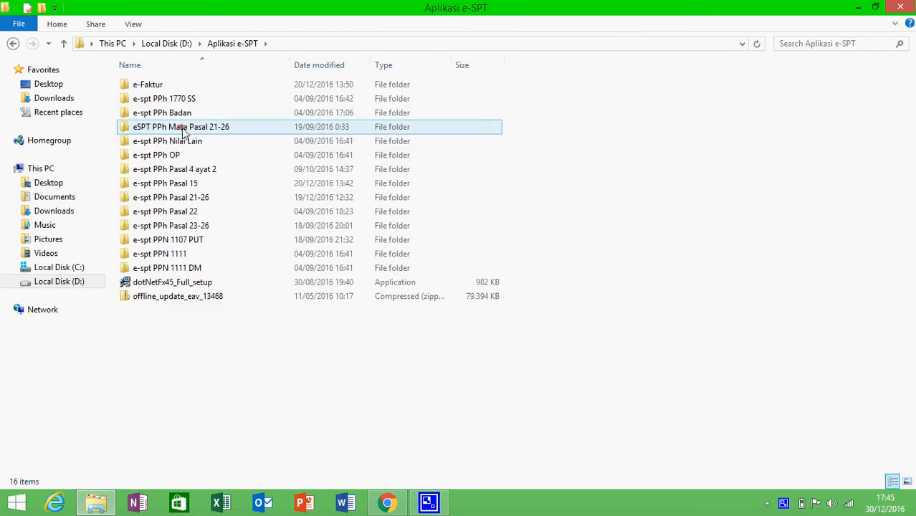
left_click(181, 114)
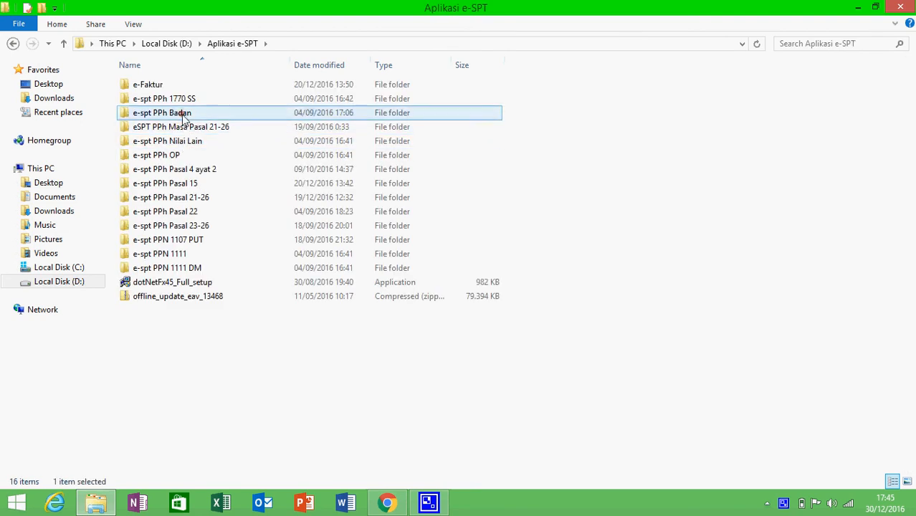
double_click(181, 115)
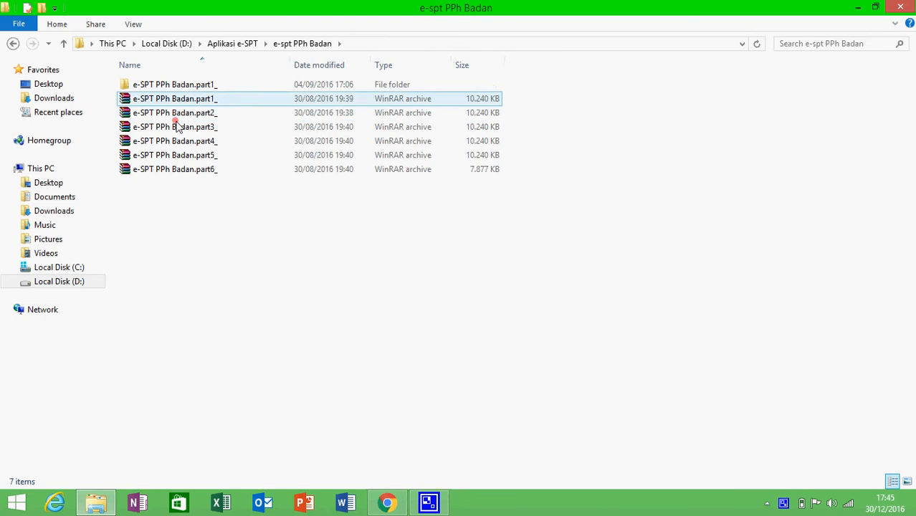
Go through e-SPT PPh Badan.part1_ into the E-SPT PPh Badan installer folder and select Cara Instalasi
left_click(163, 85)
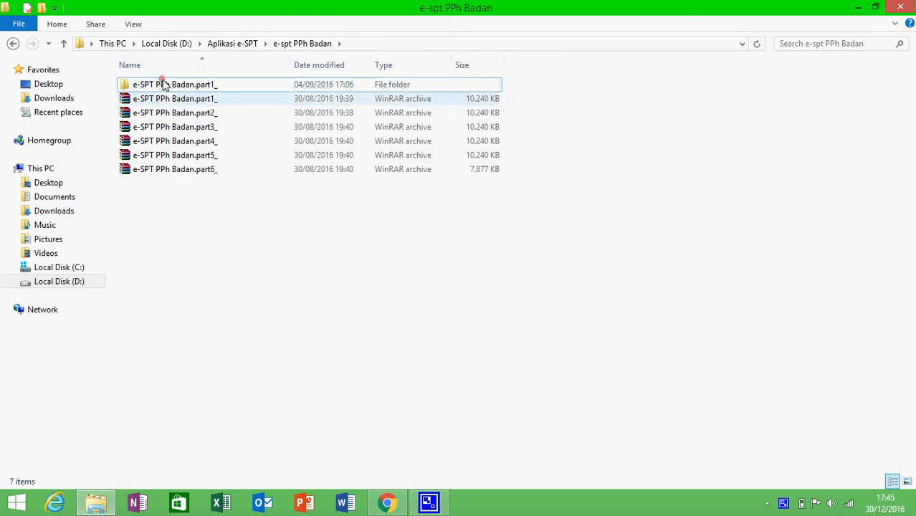
double_click(163, 85)
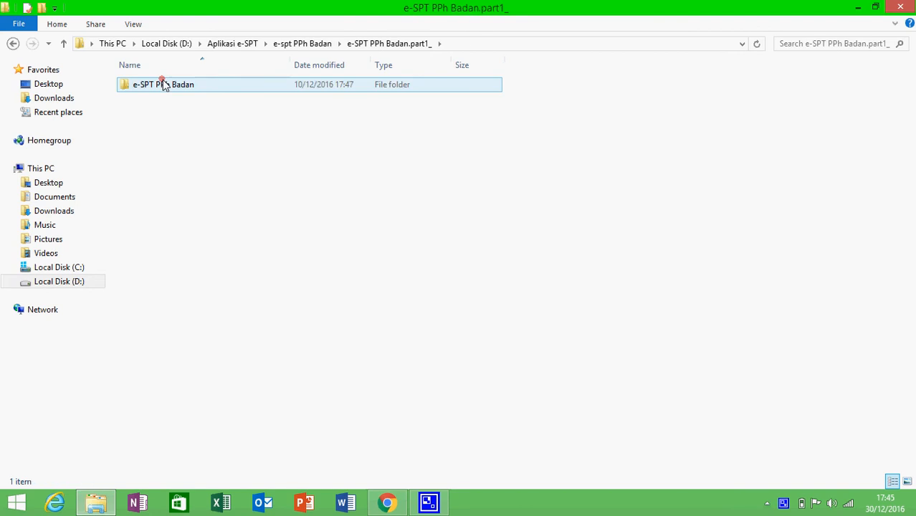
double_click(164, 83)
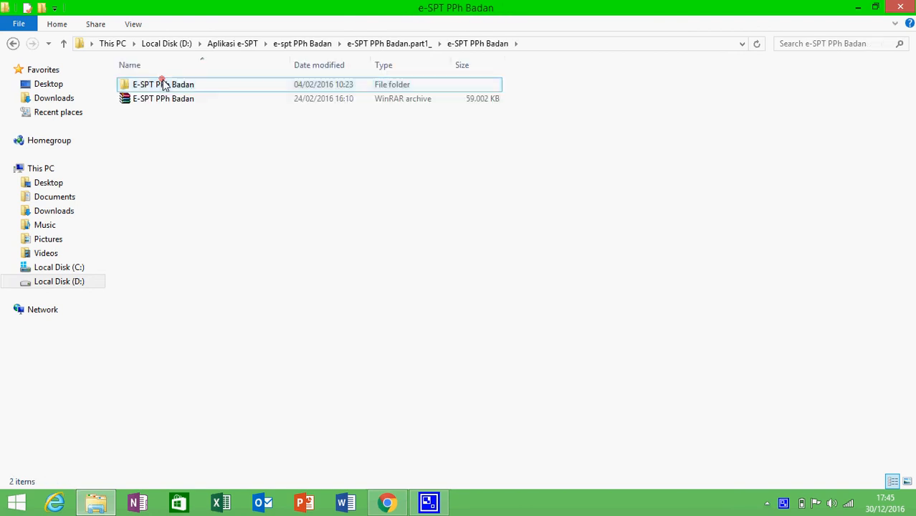
left_click(164, 84)
left_click(164, 85)
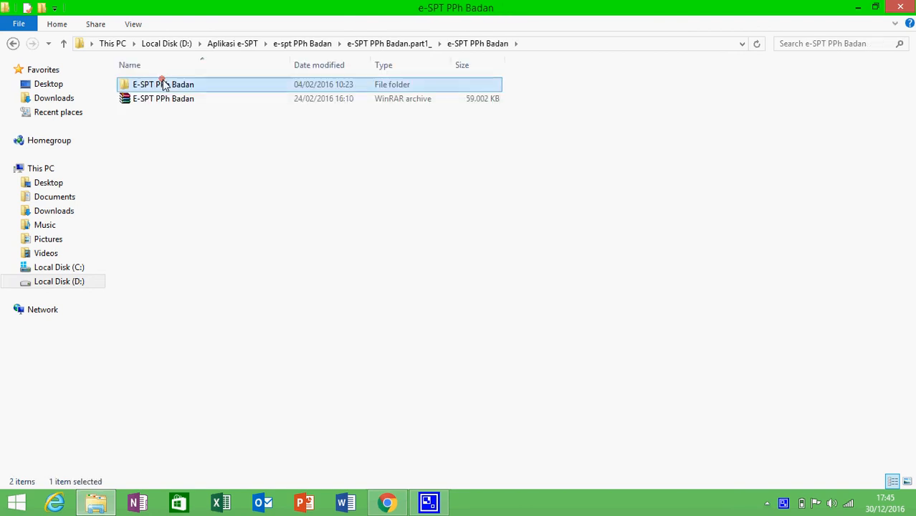
double_click(164, 84)
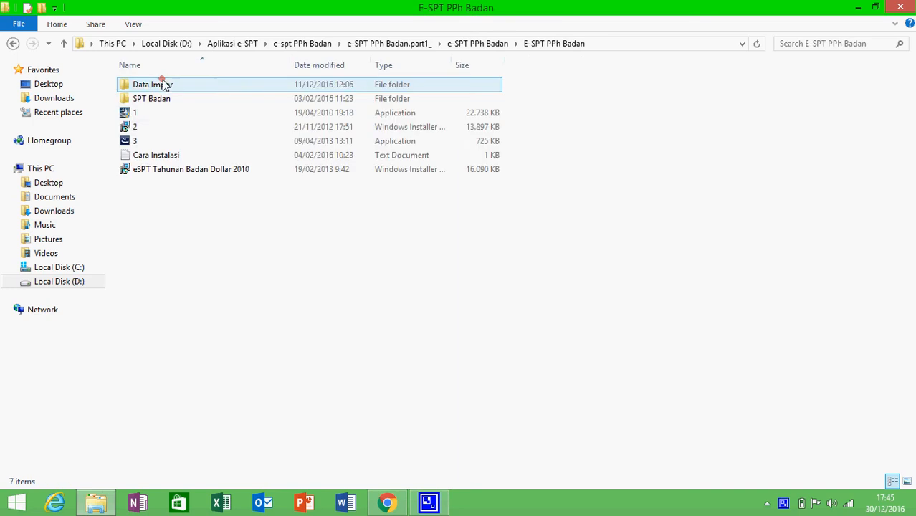
left_click(137, 161)
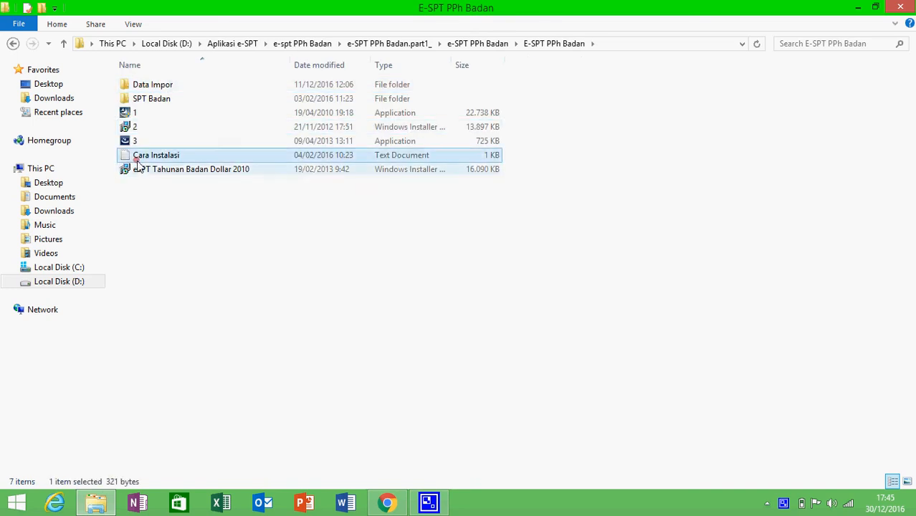
double_click(137, 160)
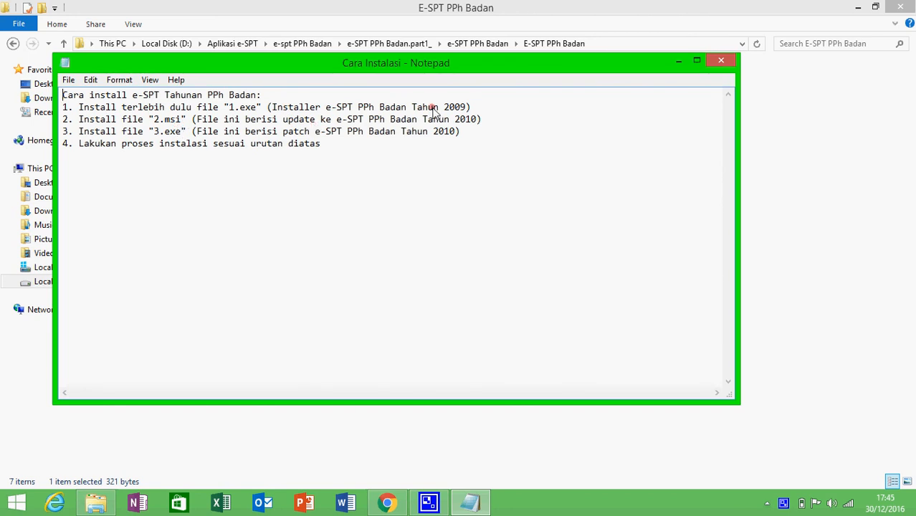
left_click(720, 56)
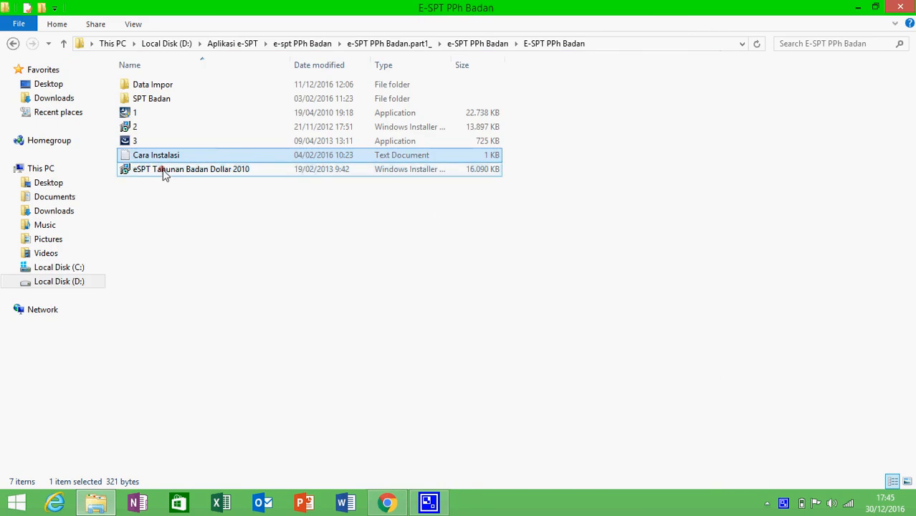
left_click(131, 115)
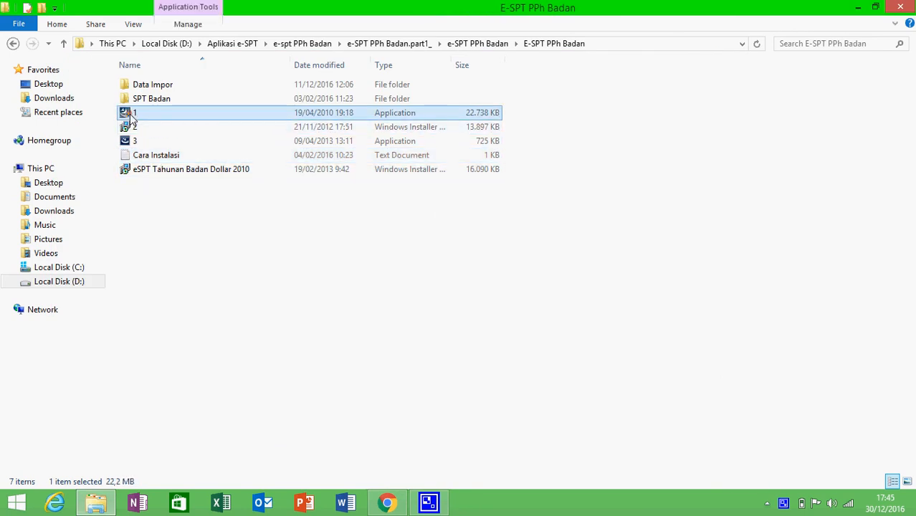
Launch installer 1 for eSPT PPh Badan 2009 and approve the User Account Control prompt
double_click(131, 117)
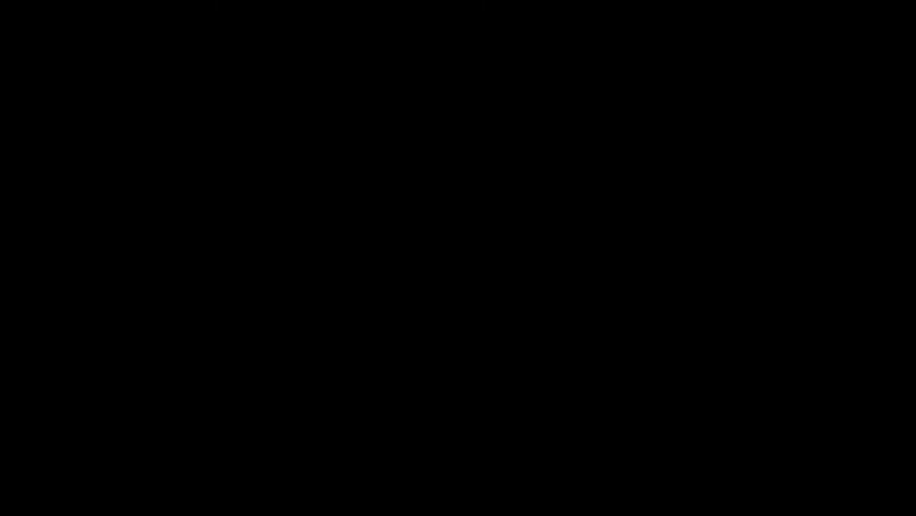
left_click(505, 275)
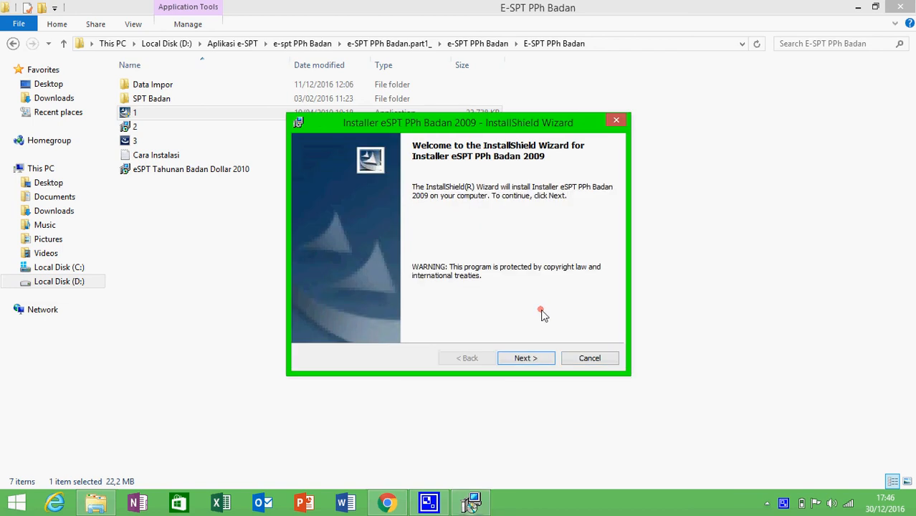
Install eSPT PPh Badan 2009 keeping default user, install and database folders, then finish the wizard
left_click(525, 358)
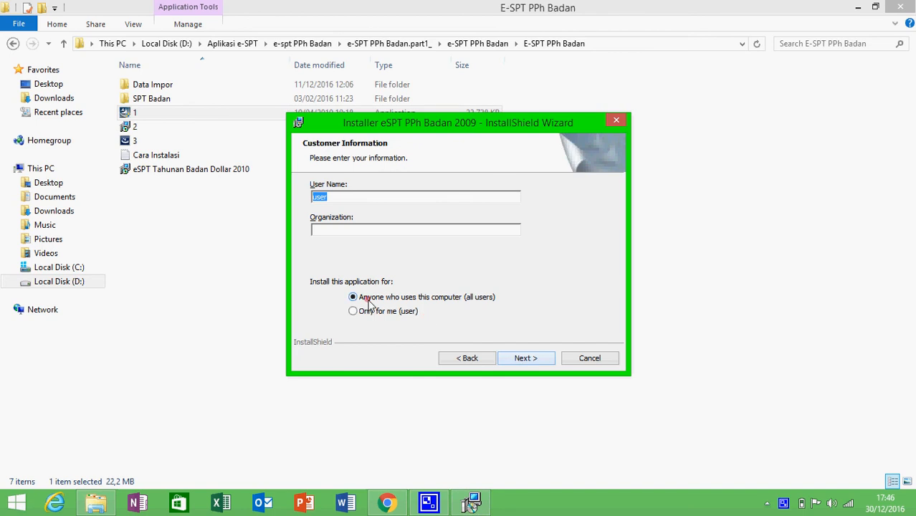
left_click(515, 360)
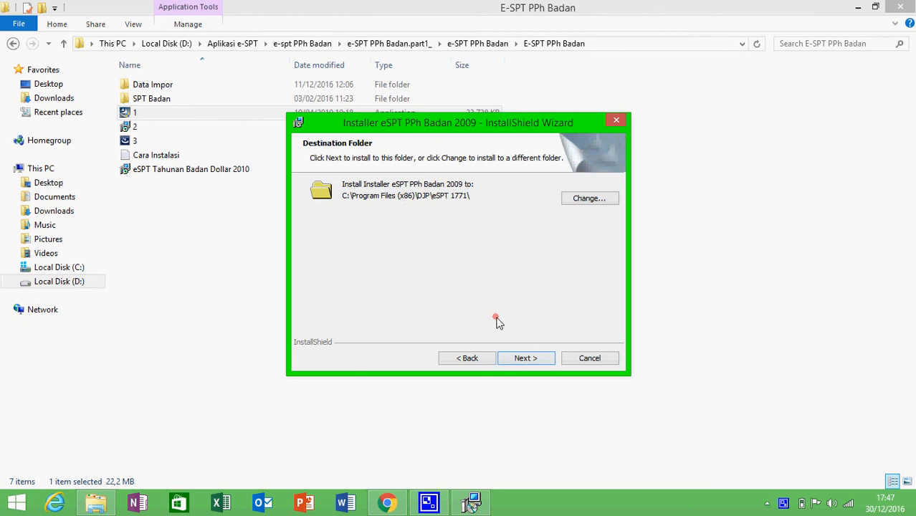
left_click(523, 357)
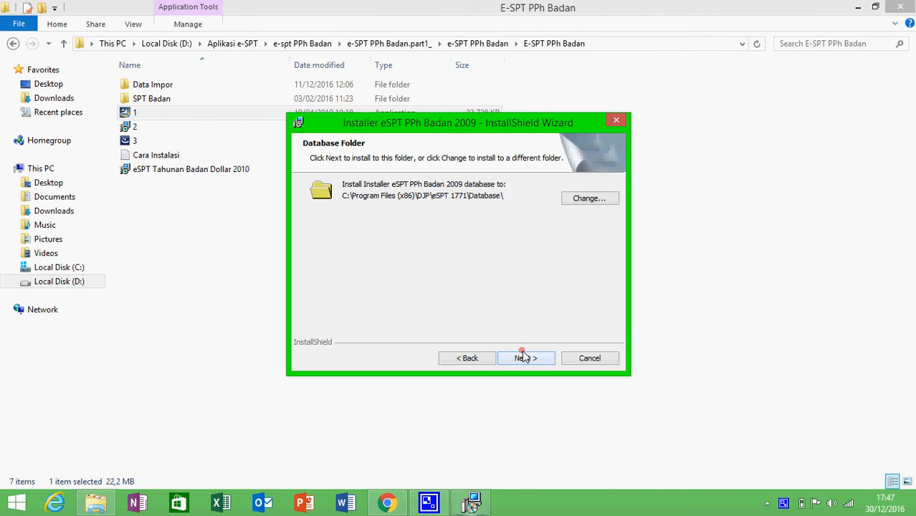
left_click(526, 361)
left_click(525, 359)
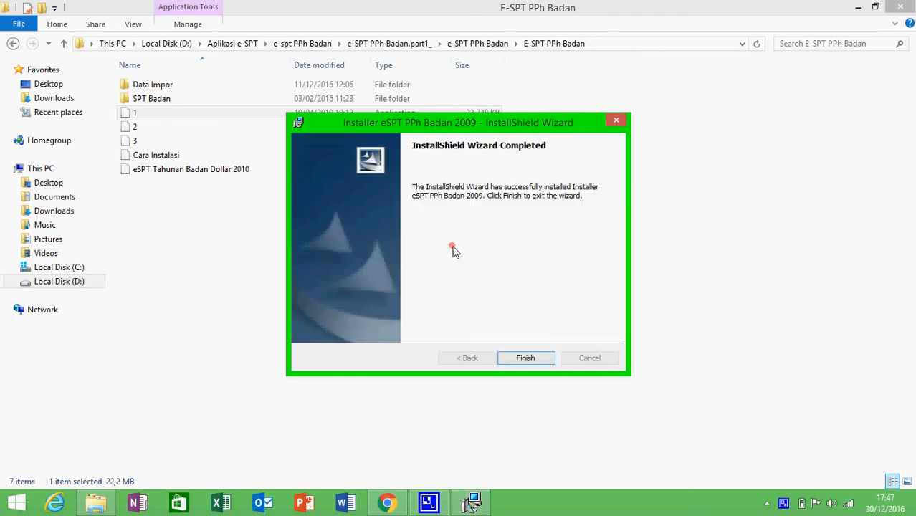
left_click(521, 359)
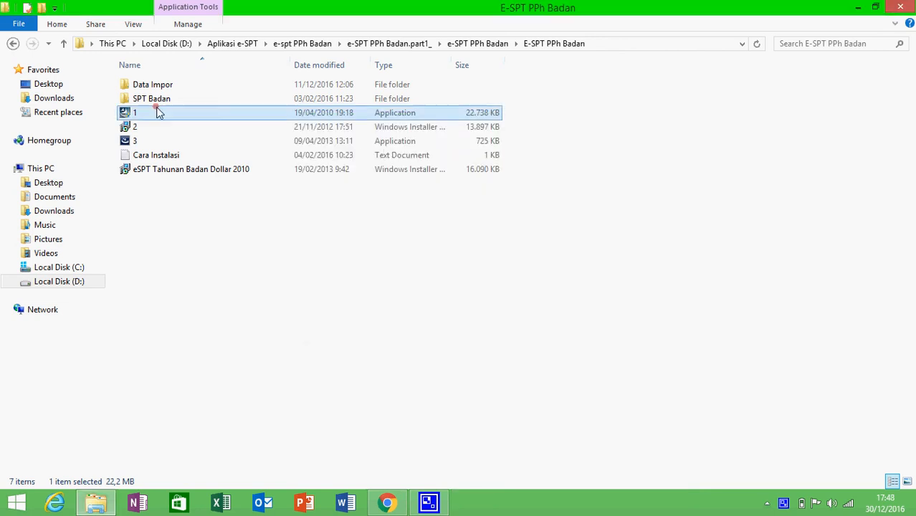
Run installer 2 and install eSPT PPh Badan 2010 into C:\Program Files (x86)\DJP\eSPT 1771 2010\ with defaults
left_click(142, 129)
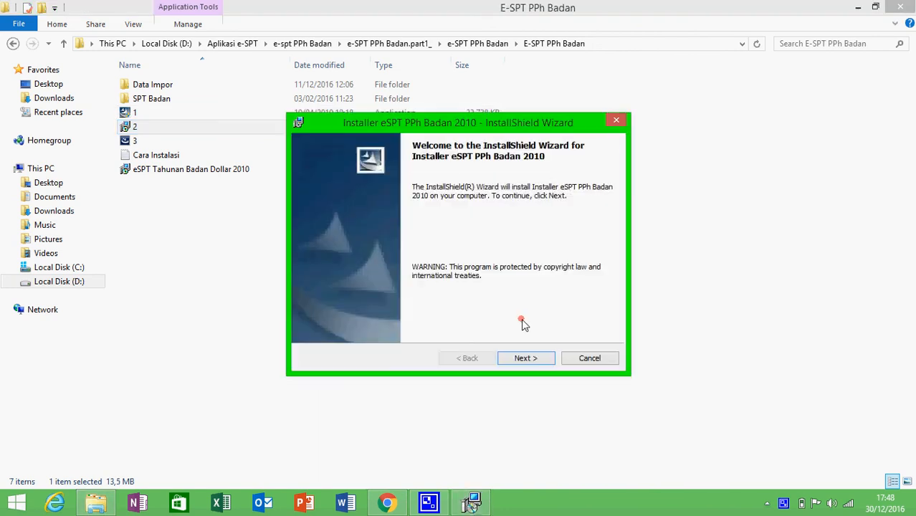
left_click(527, 360)
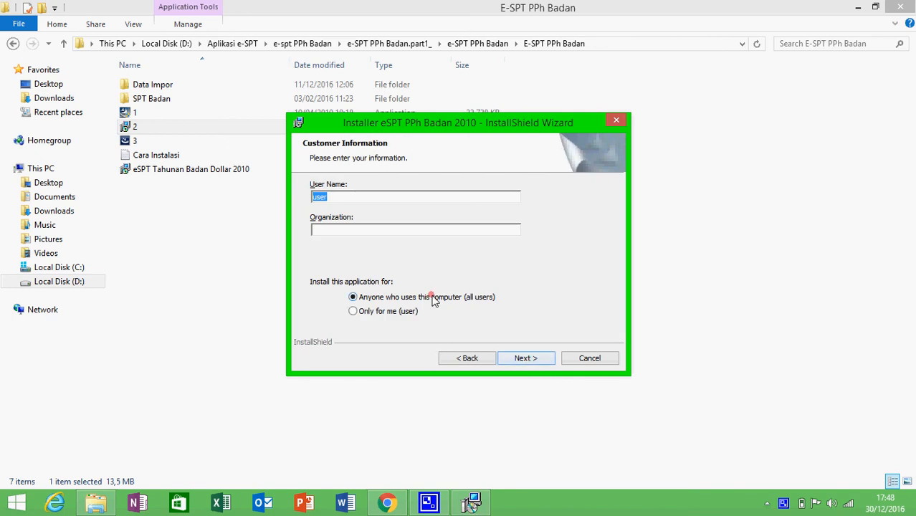
left_click(534, 364)
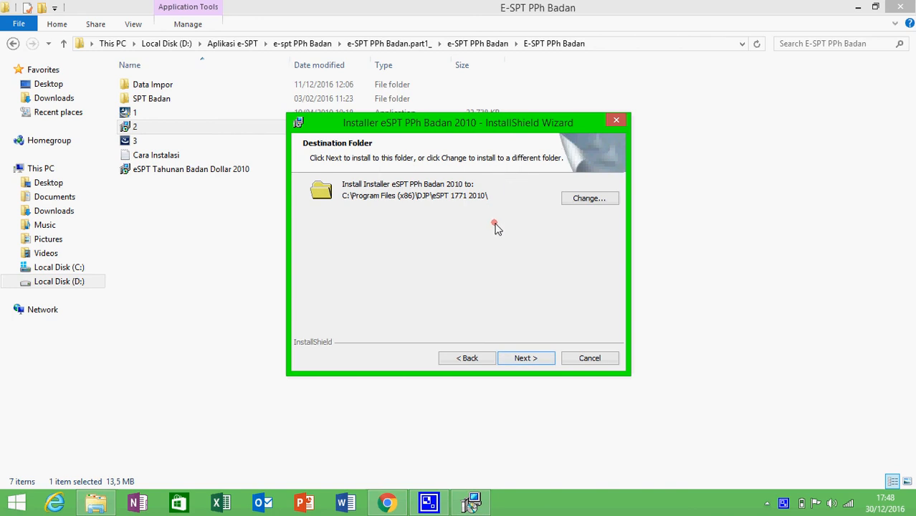
left_click(527, 363)
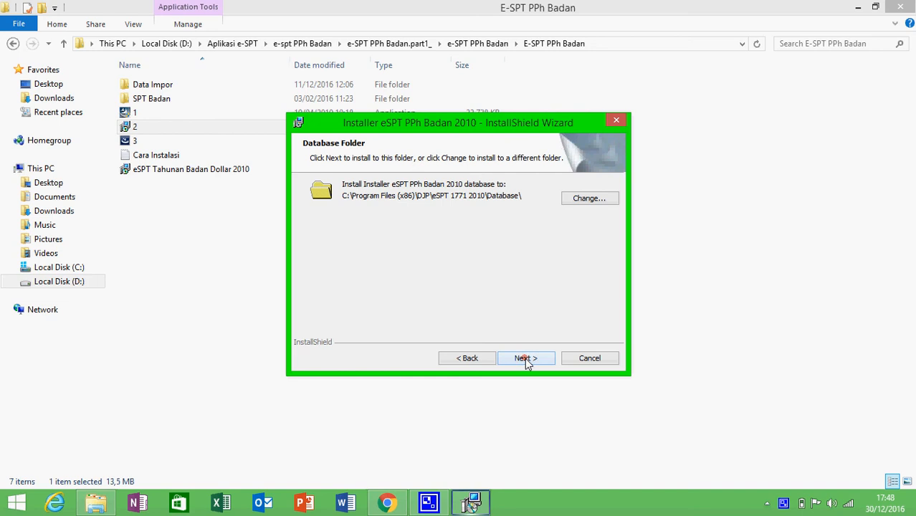
left_click(527, 363)
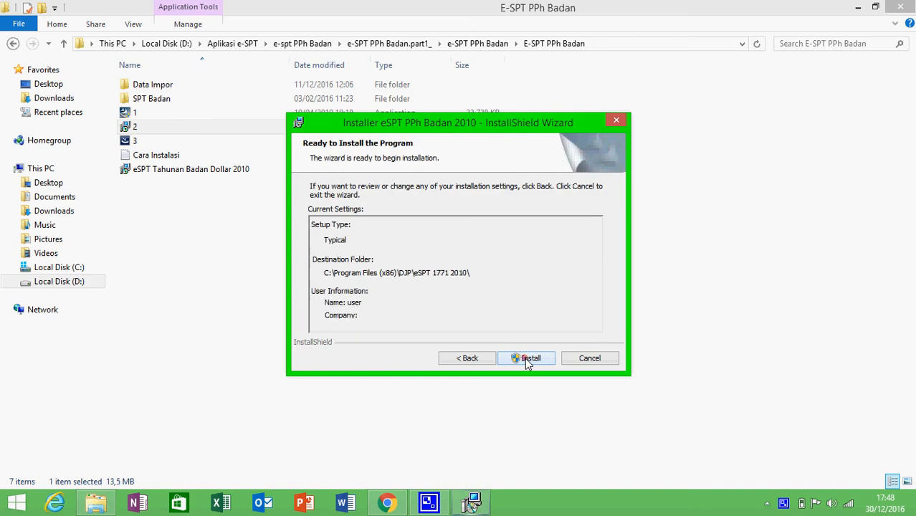
left_click(526, 361)
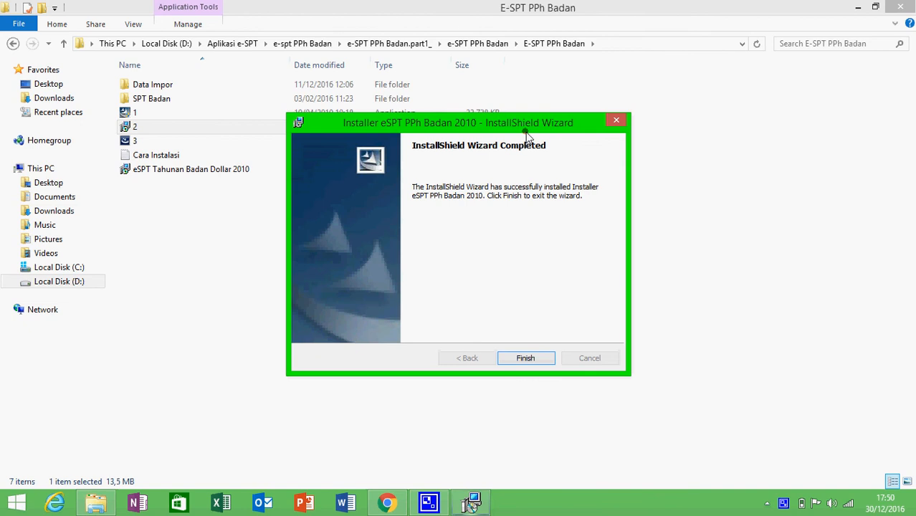
Close the completed eSPT PPh Badan 2010 wizard and select installer file 3
left_click(534, 349)
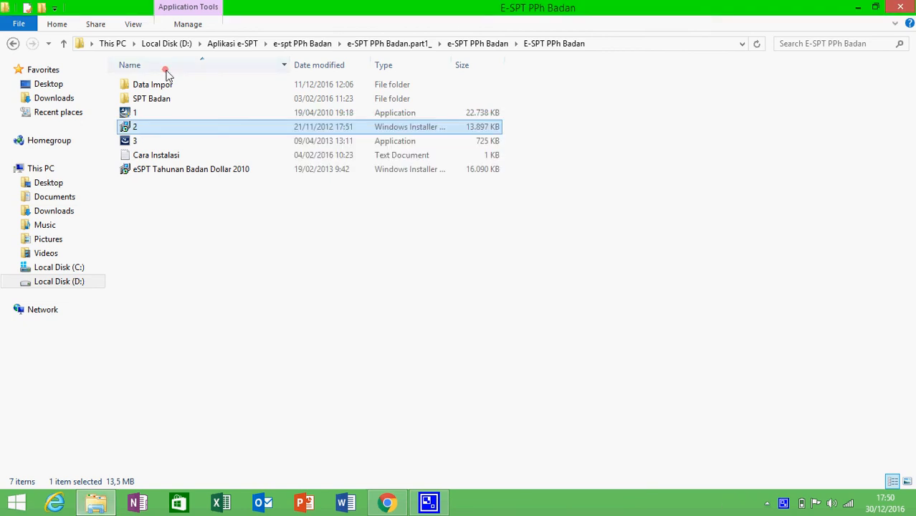
left_click(125, 144)
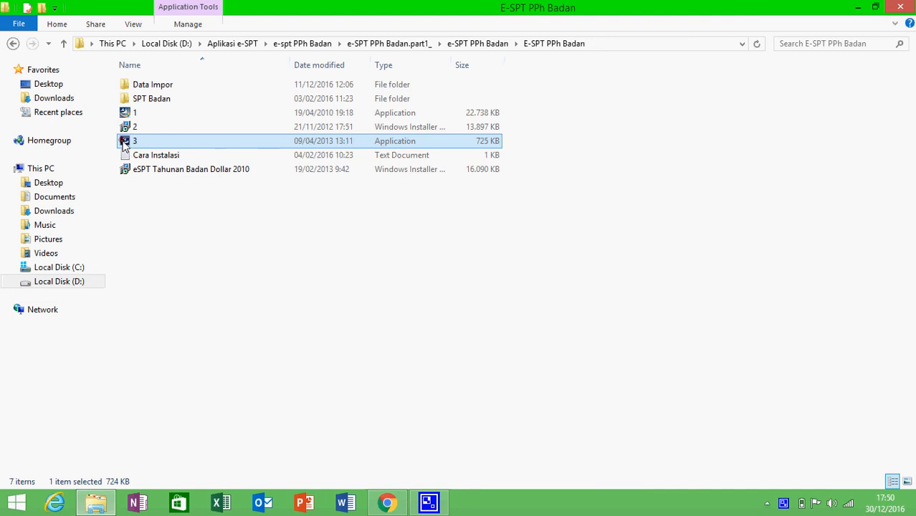
Run installer 3, accept updating the existing installation, and finish its wizard
double_click(125, 143)
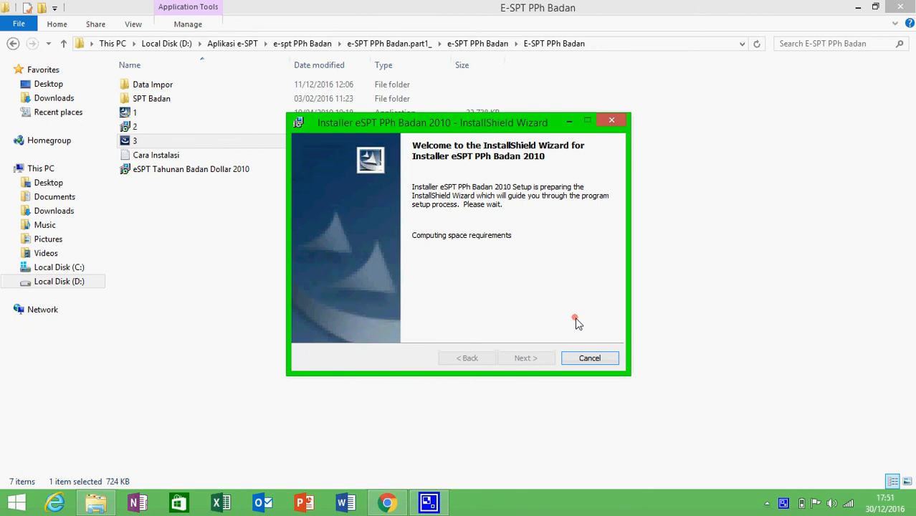
left_click(525, 357)
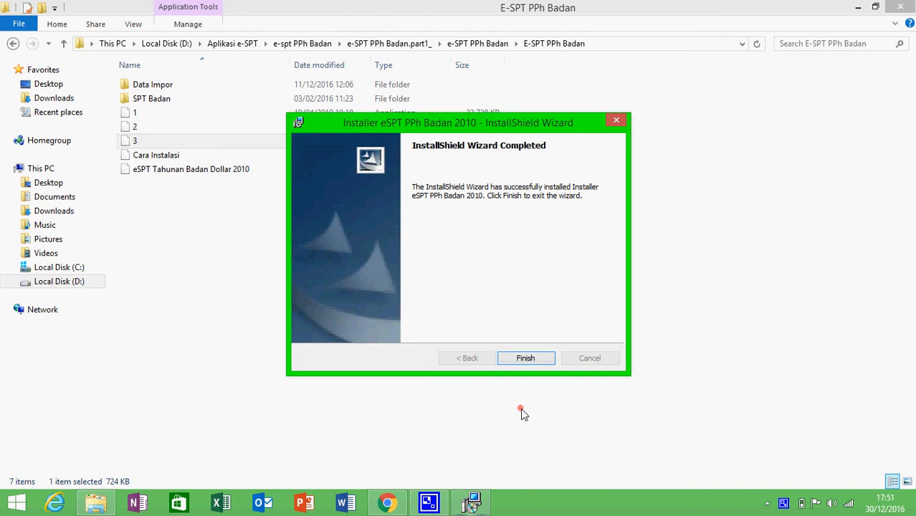
left_click(519, 361)
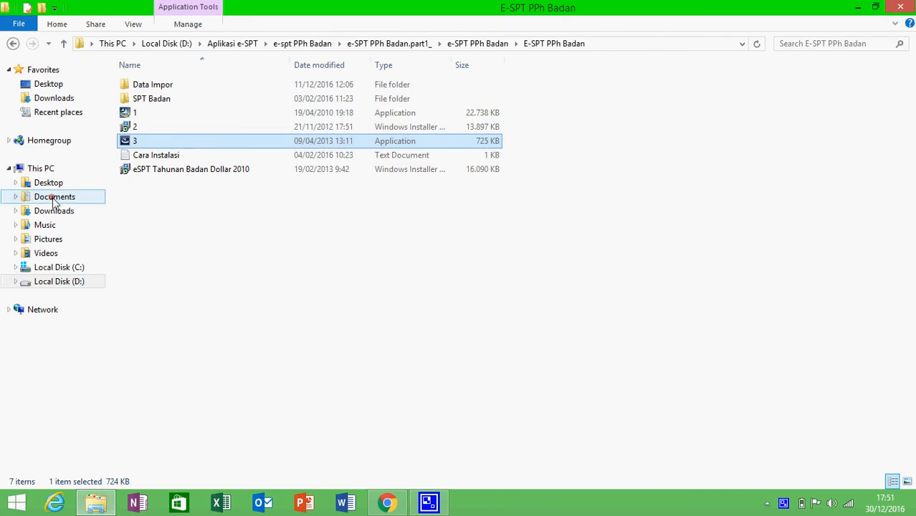
Browse C: > Program Files (x86) > DJP > eSPT 1771 2010 > Database and select db17712010
left_click(55, 267)
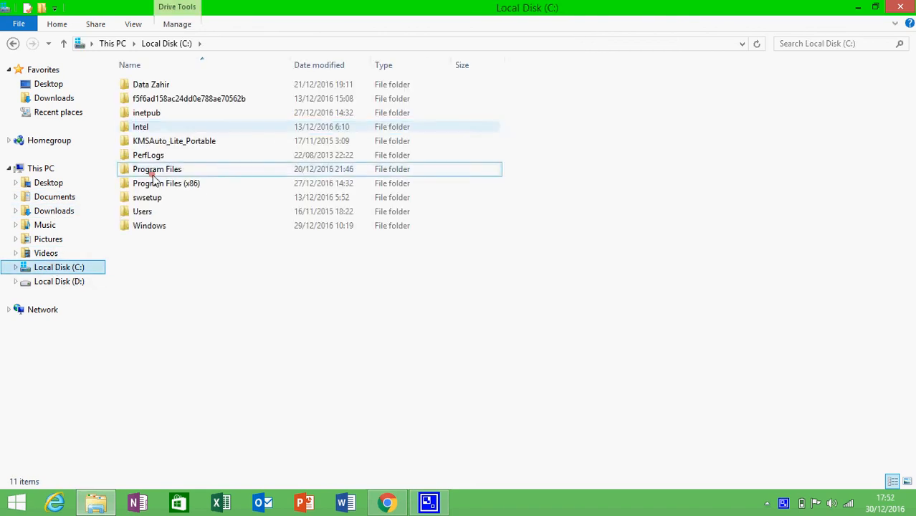
double_click(154, 184)
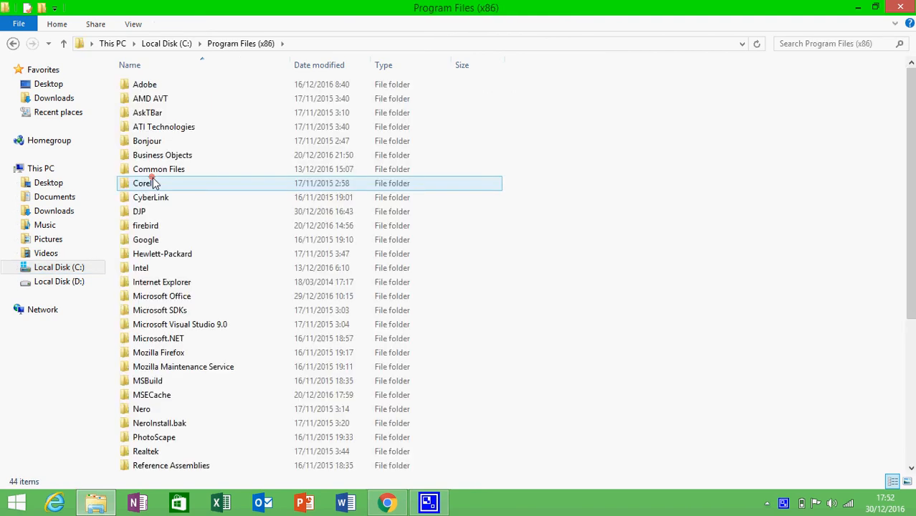
double_click(161, 215)
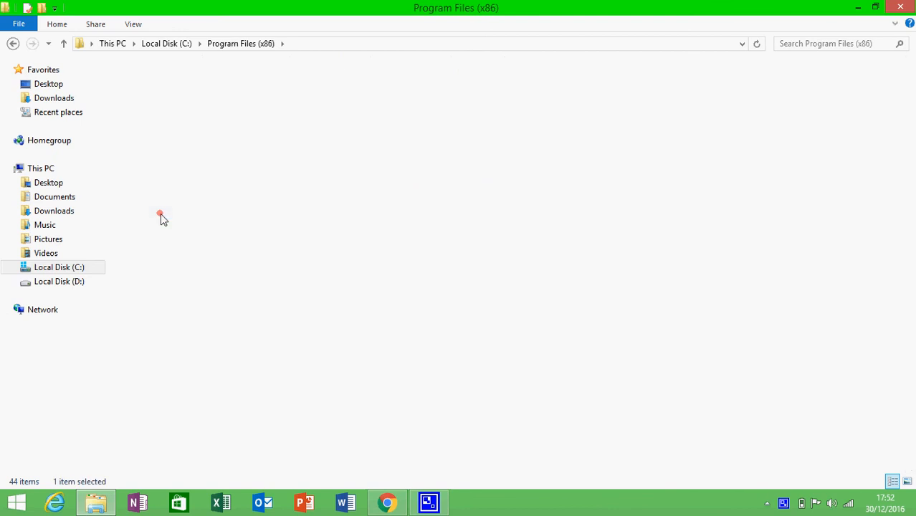
left_click(161, 214)
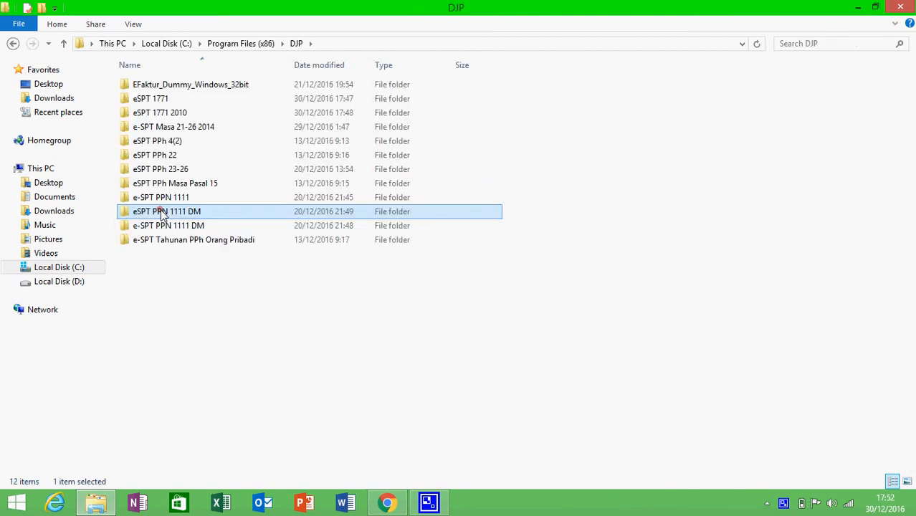
left_click(160, 115)
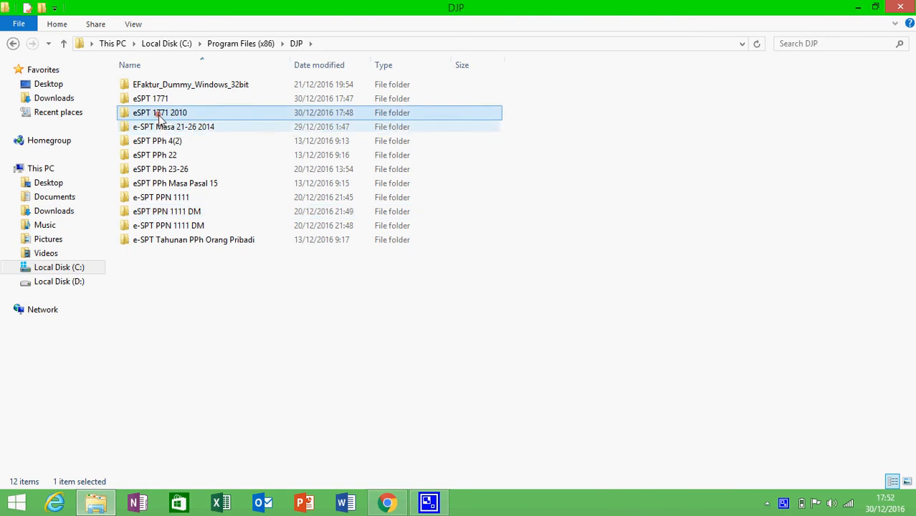
double_click(161, 115)
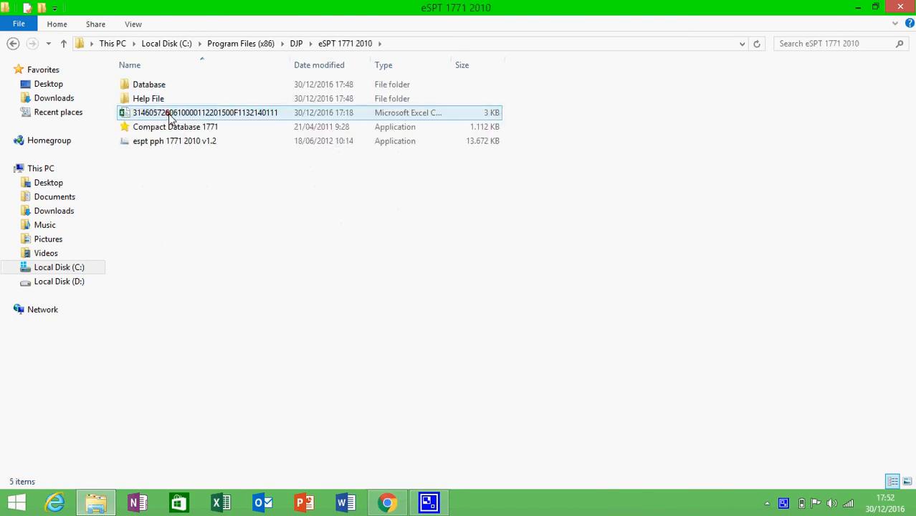
left_click(172, 86)
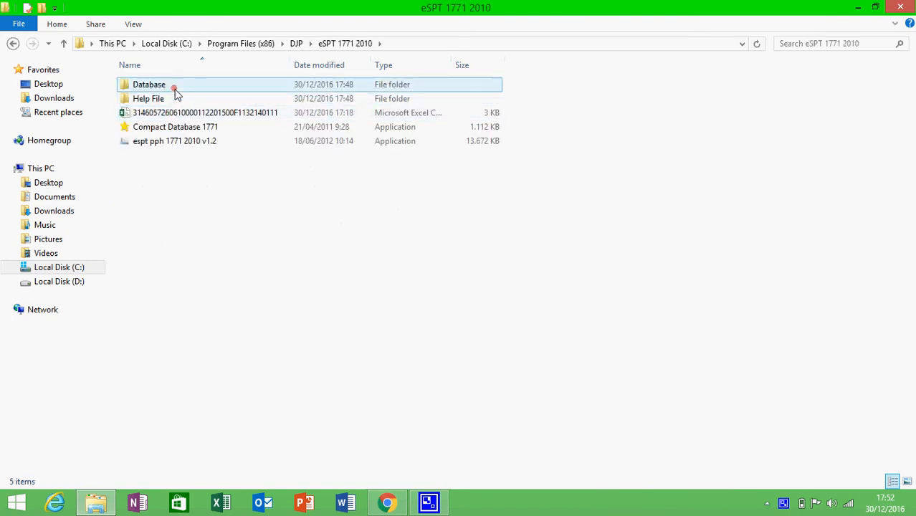
left_click(175, 89)
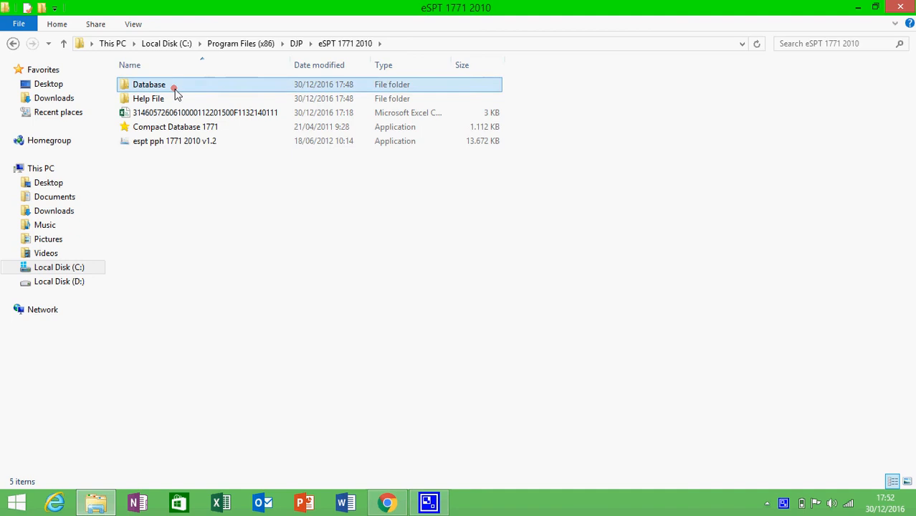
double_click(175, 89)
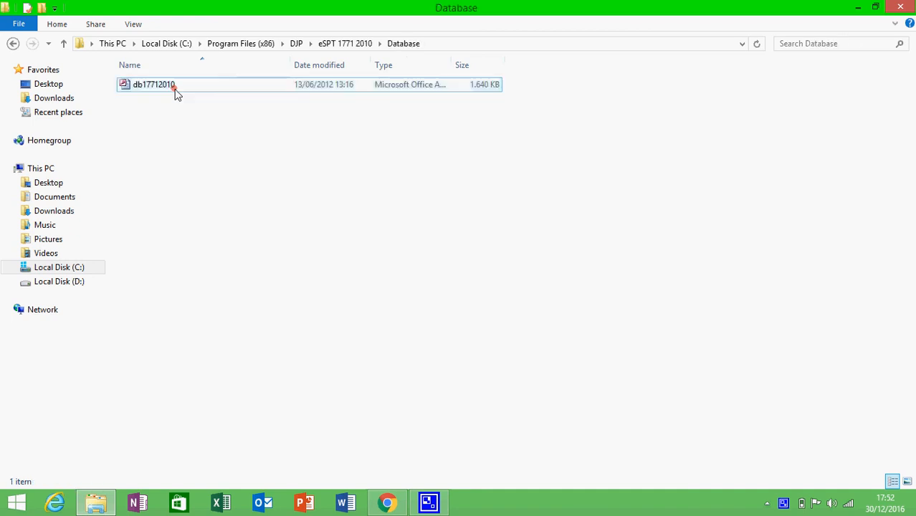
left_click(175, 89)
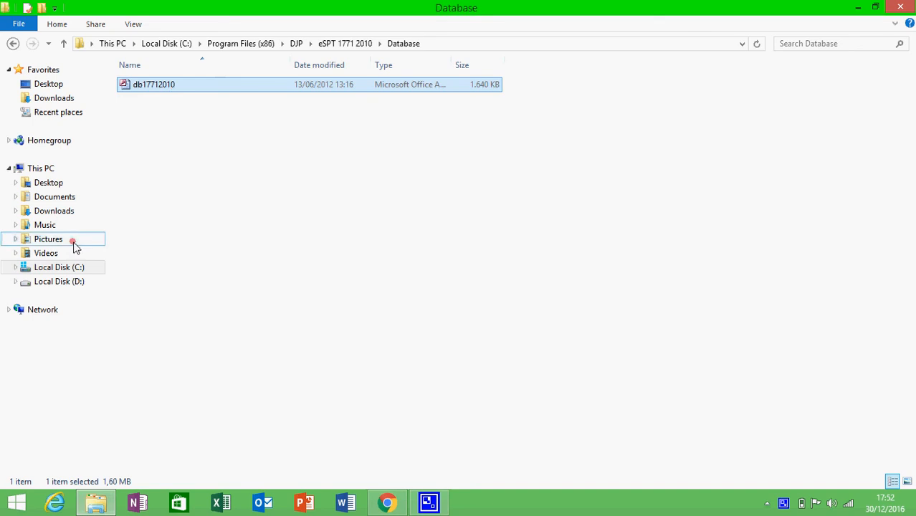
Paste the copied db17712010 database file onto drive D:
left_click(67, 282)
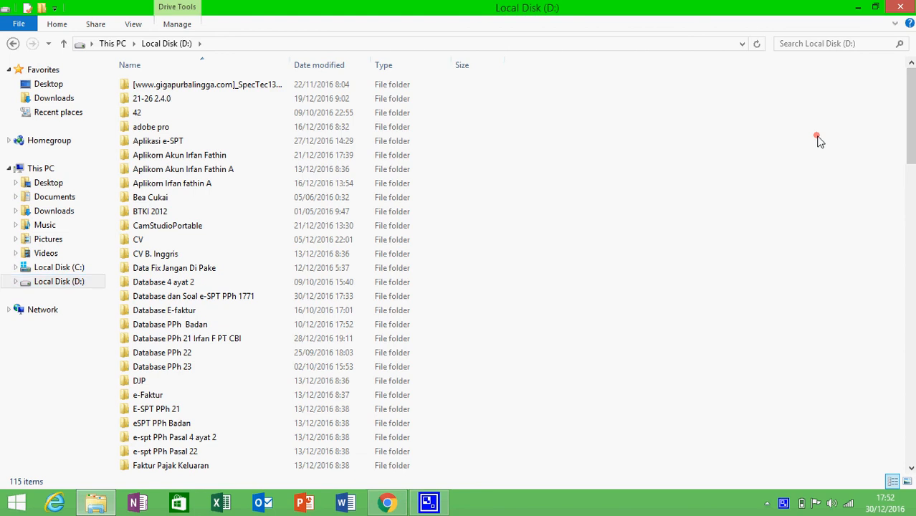
right_click(818, 138)
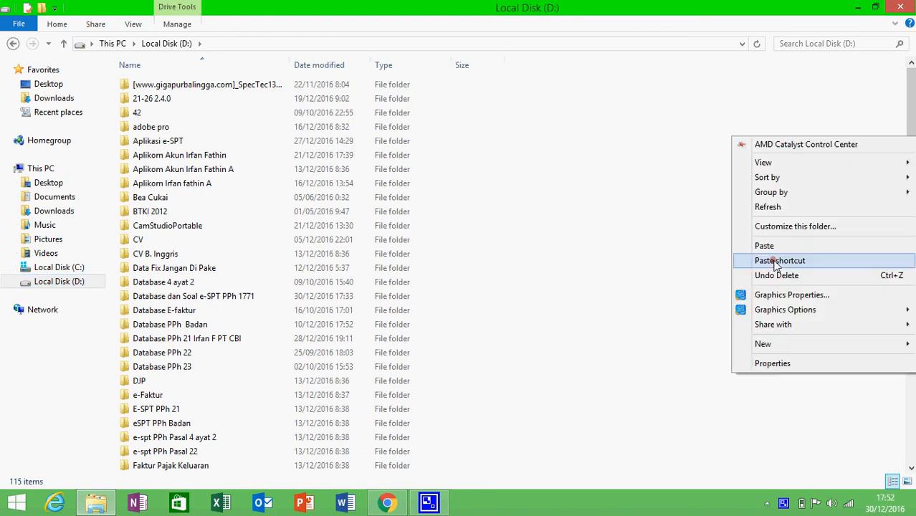
left_click(756, 260)
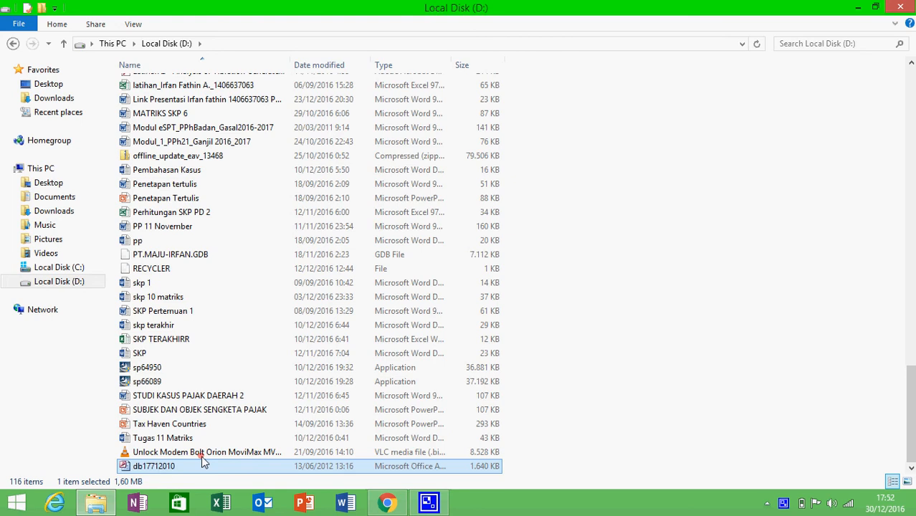
left_click(677, 251)
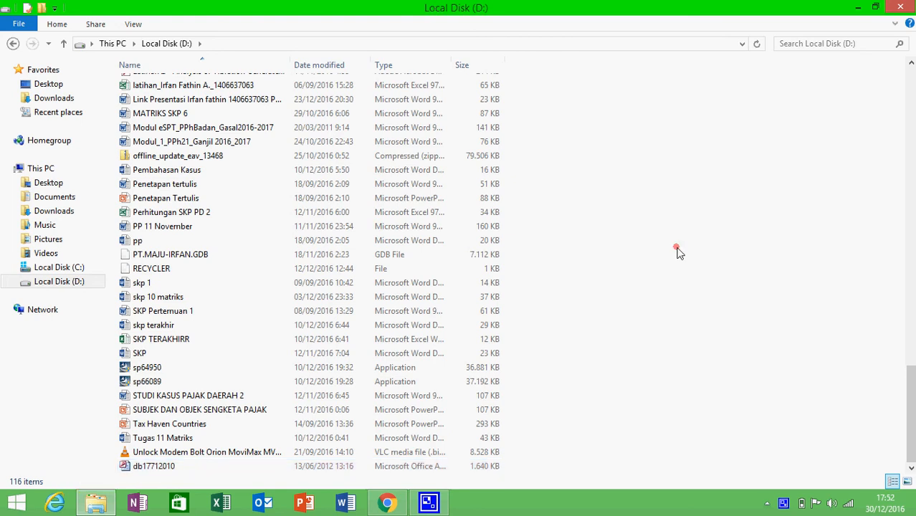
Create a new folder named PT X on drive D:
right_click(674, 294)
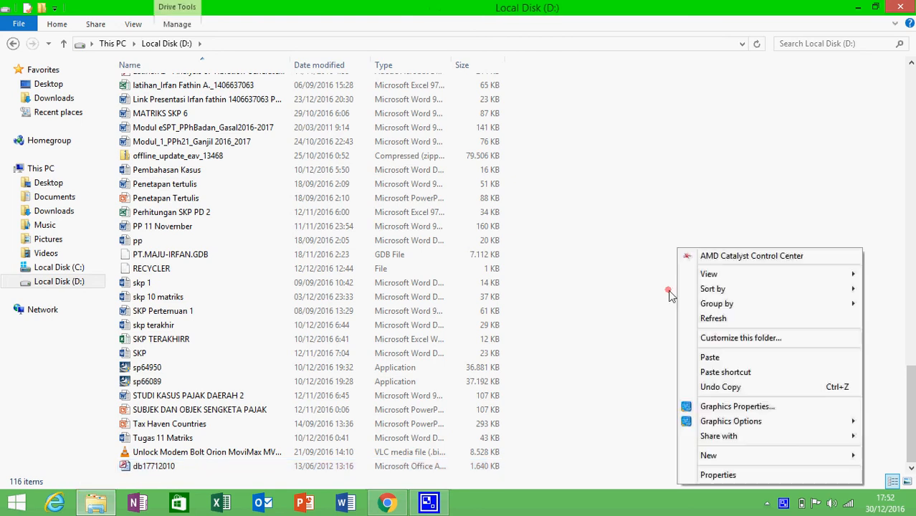
left_click(698, 459)
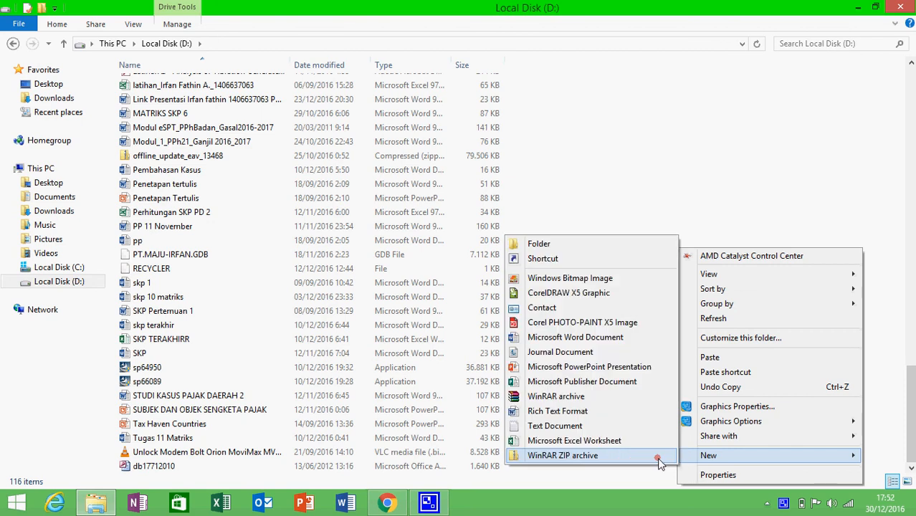
left_click(601, 244)
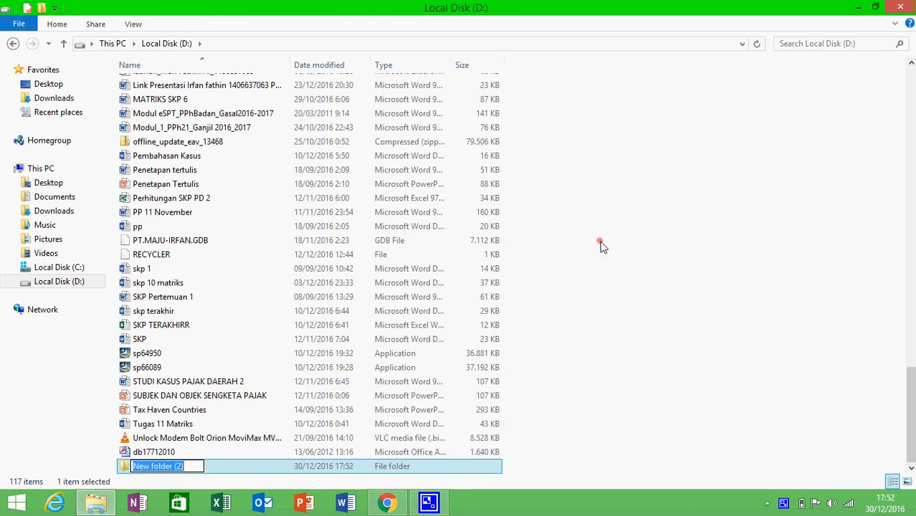
type("PT")
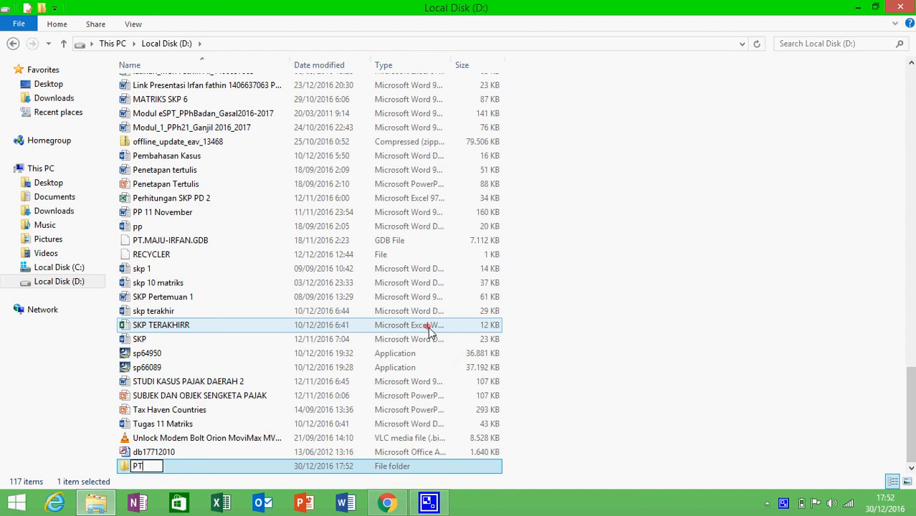
type(" X")
left_click(672, 314)
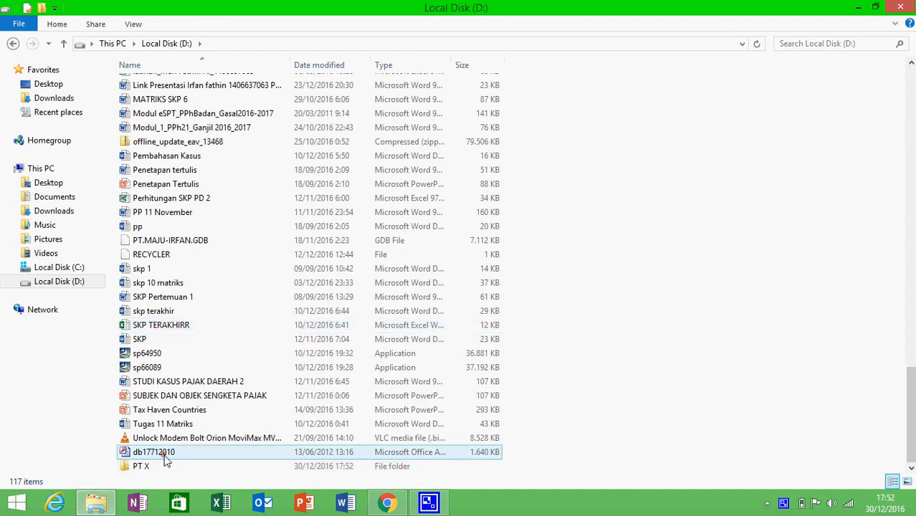
Copy db17712010 into the PT X folder
left_click(162, 453)
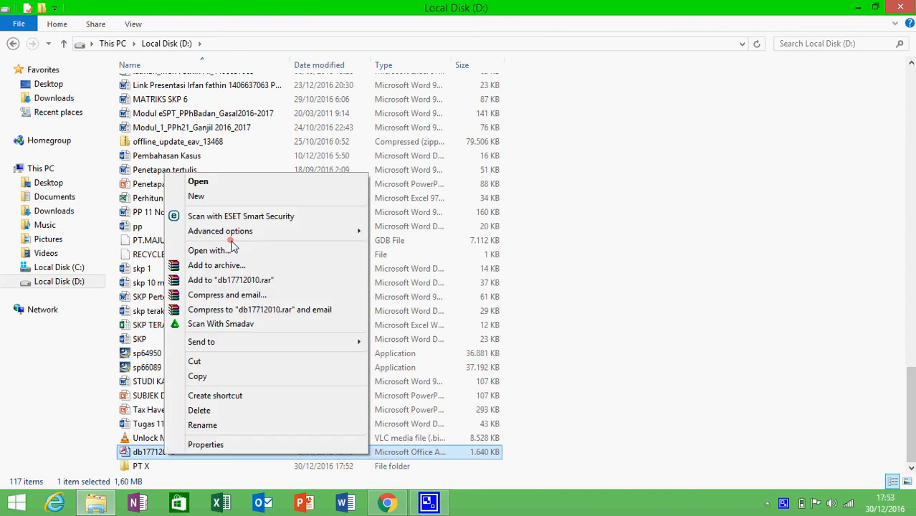
left_click(202, 374)
left_click(155, 466)
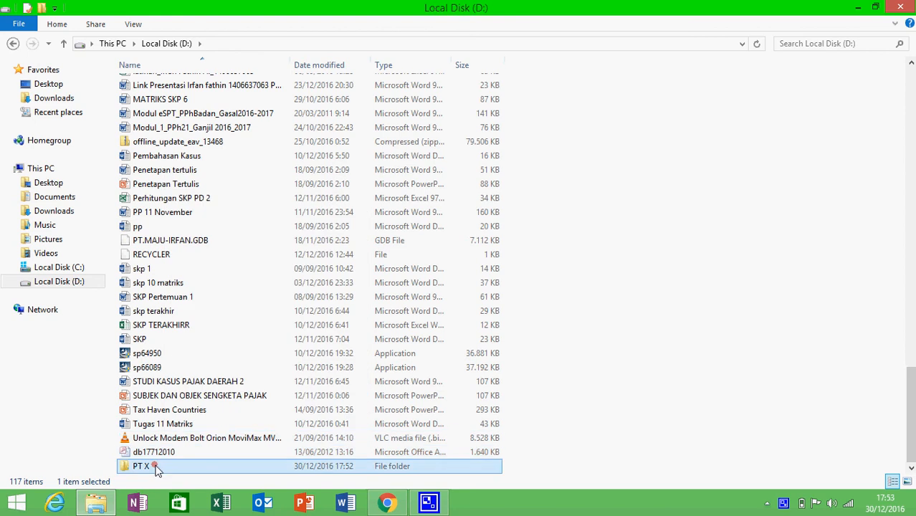
double_click(157, 467)
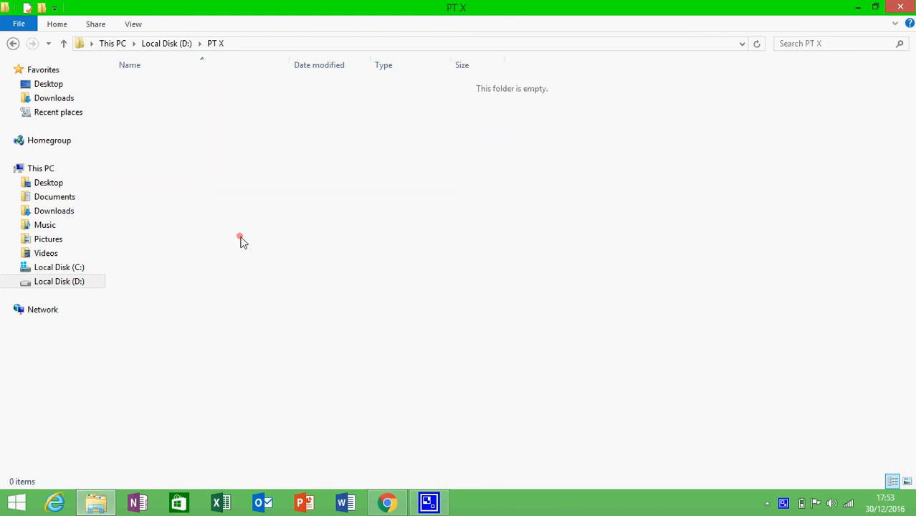
key("ctrl+v")
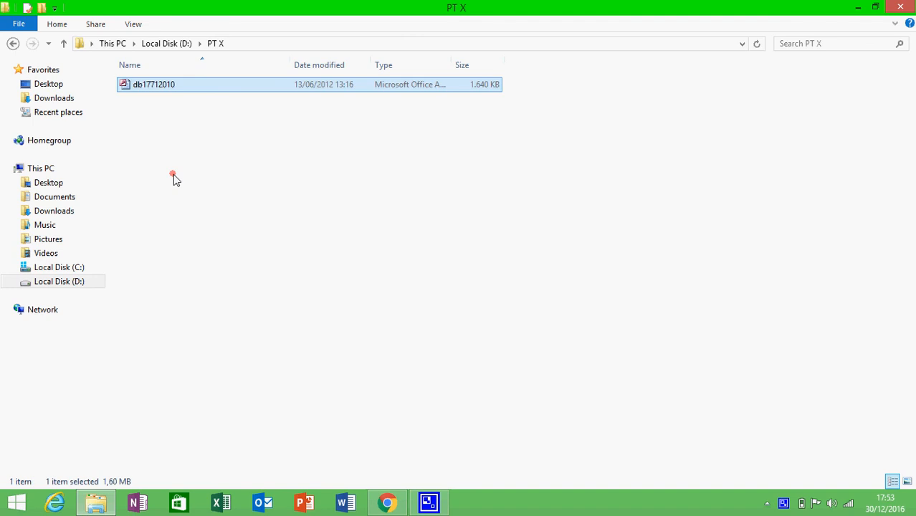
Rename the copied file in D:\PT X to 'PT X database'
right_click(157, 91)
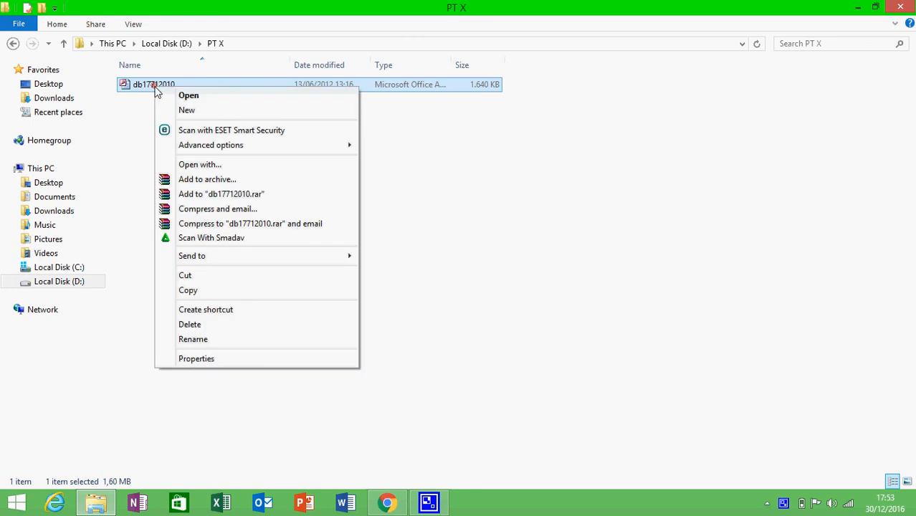
left_click(197, 343)
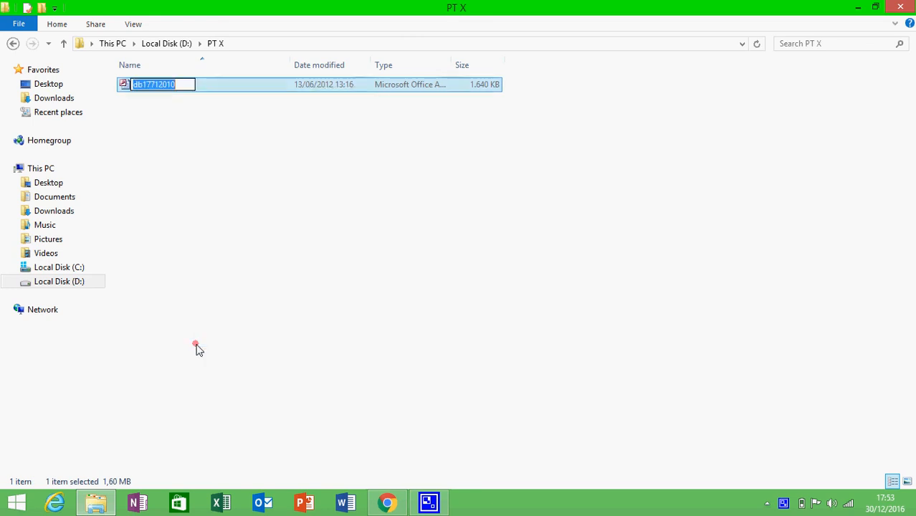
type("PT X")
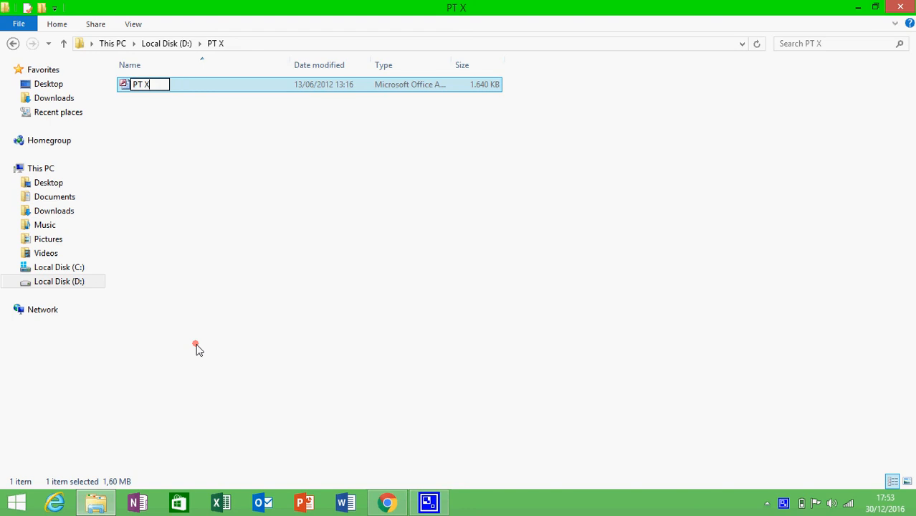
type(" database")
key("Return")
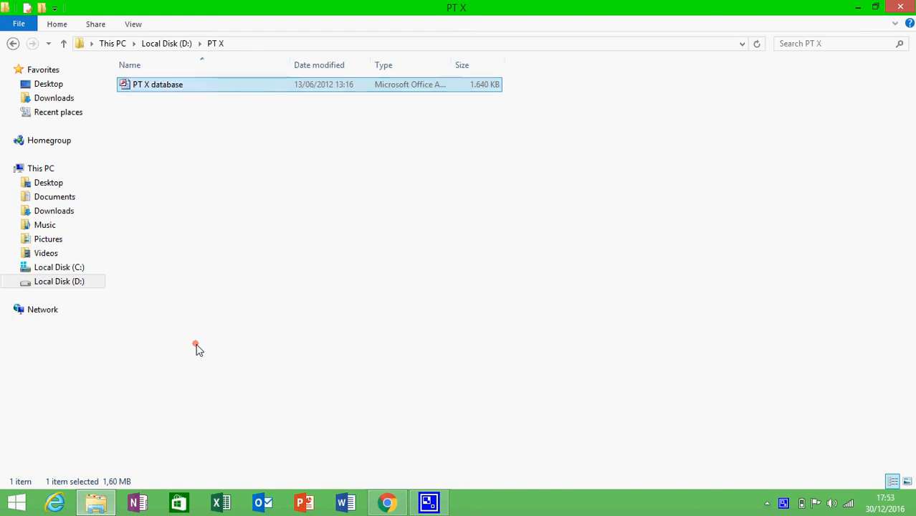
left_click(197, 348)
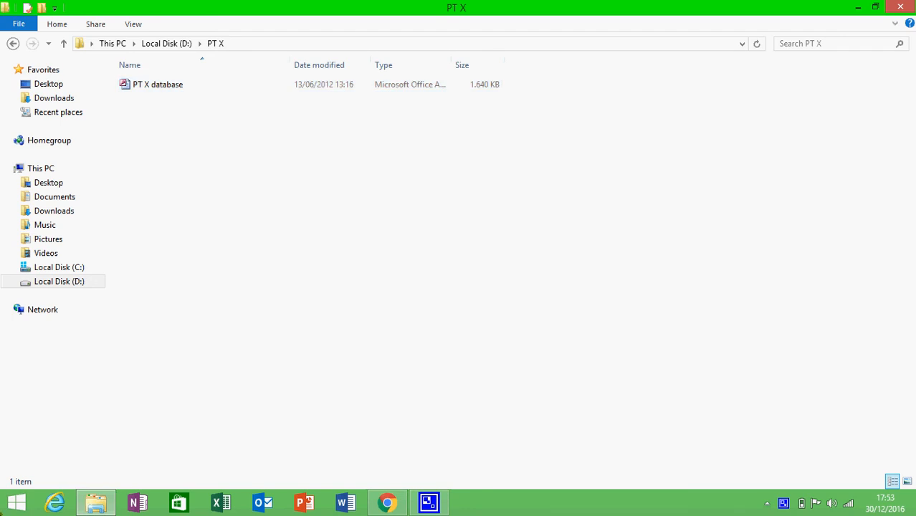
key("super")
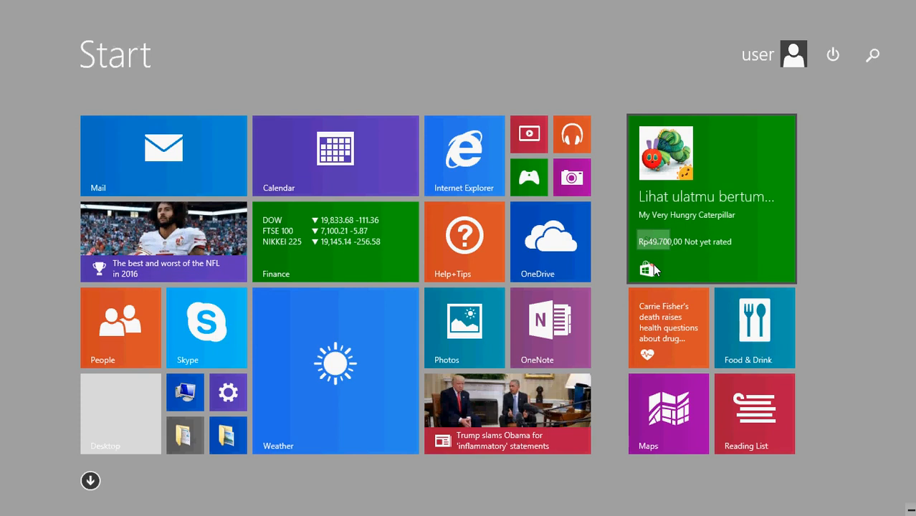
Search 'adminis' to open Administrative Tools and launch ODBC Data Sources (32-bit)
type("adminis")
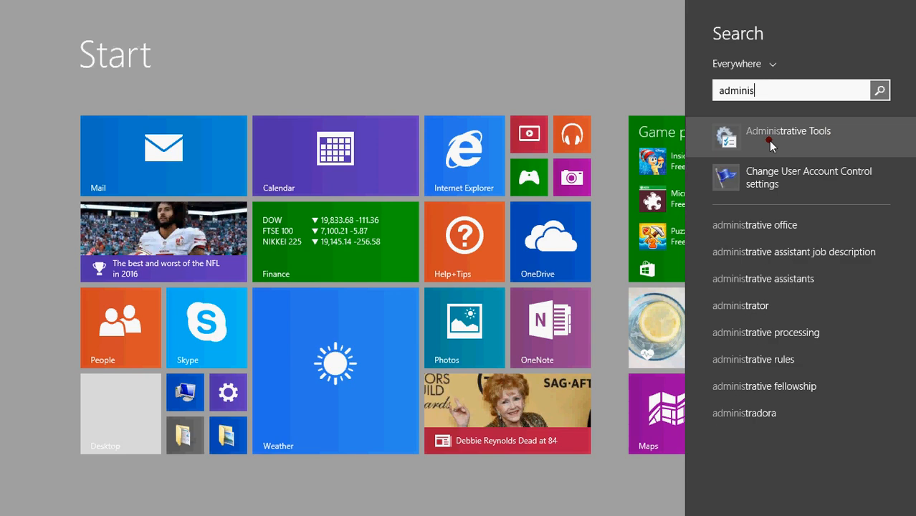
left_click(769, 141)
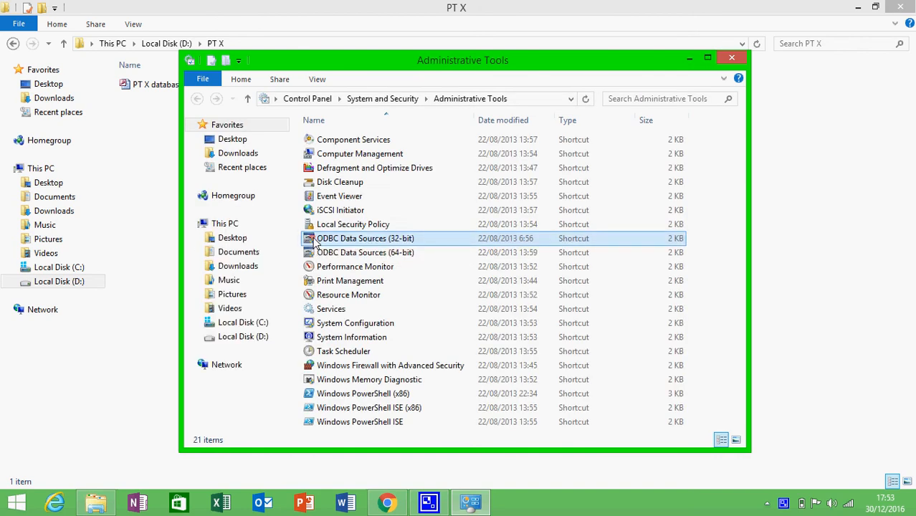
left_click(314, 244)
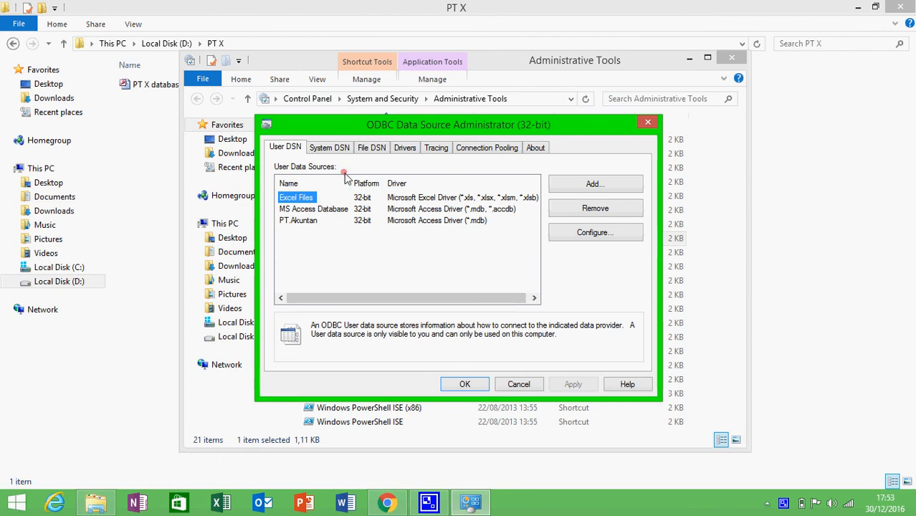
Add a new System DSN named PT X using the Microsoft Access .mdb driver
left_click(331, 148)
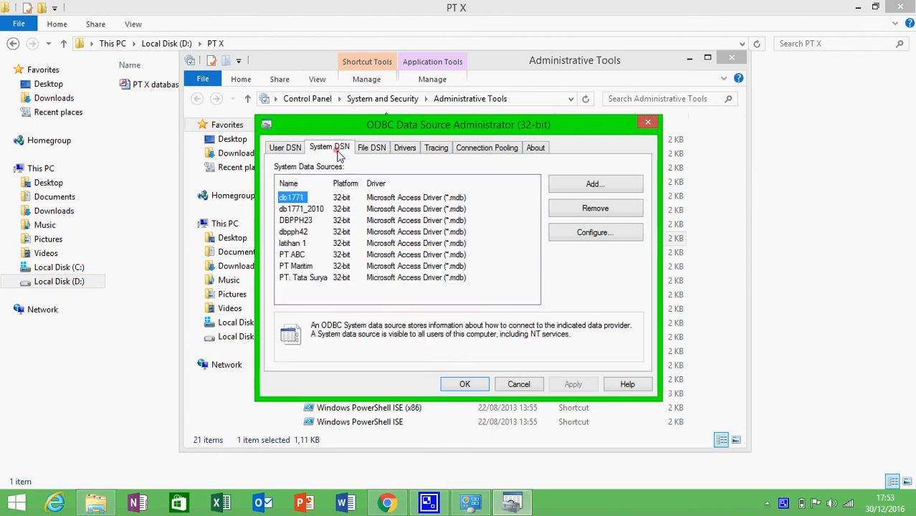
left_click(587, 184)
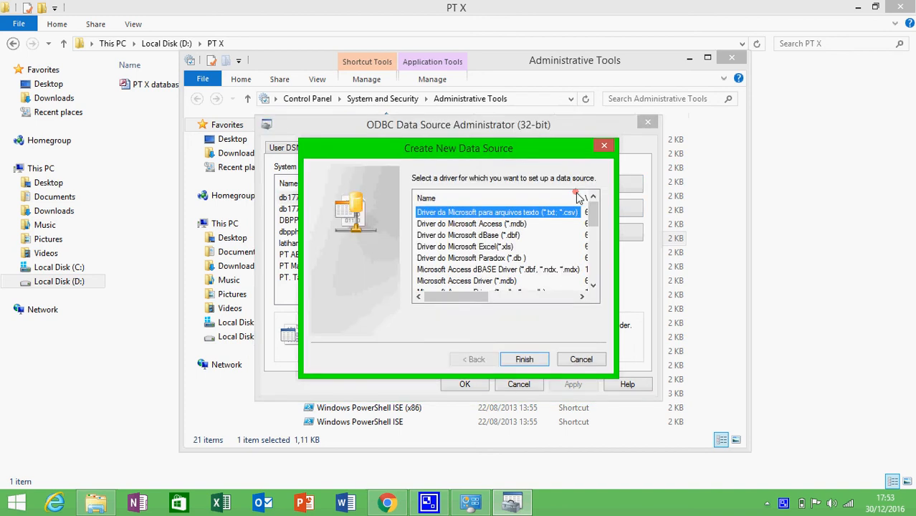
double_click(494, 282)
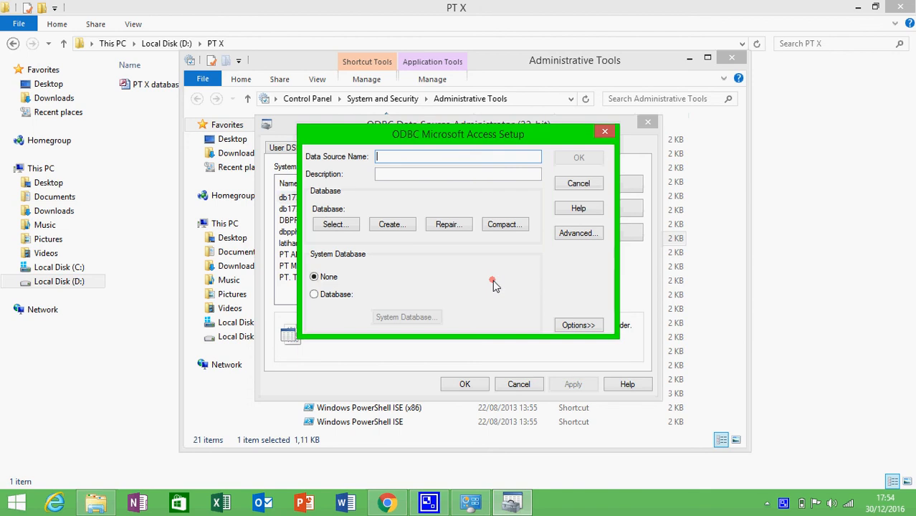
type("X")
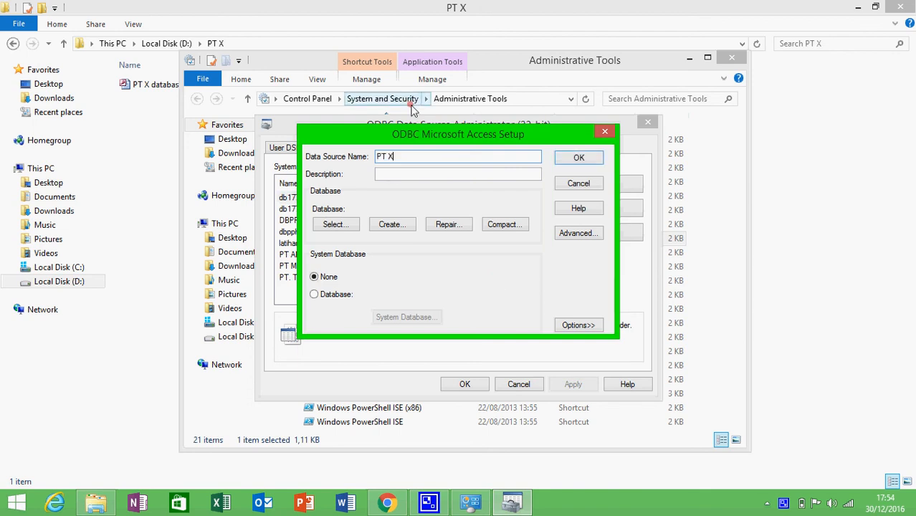
left_click(316, 296)
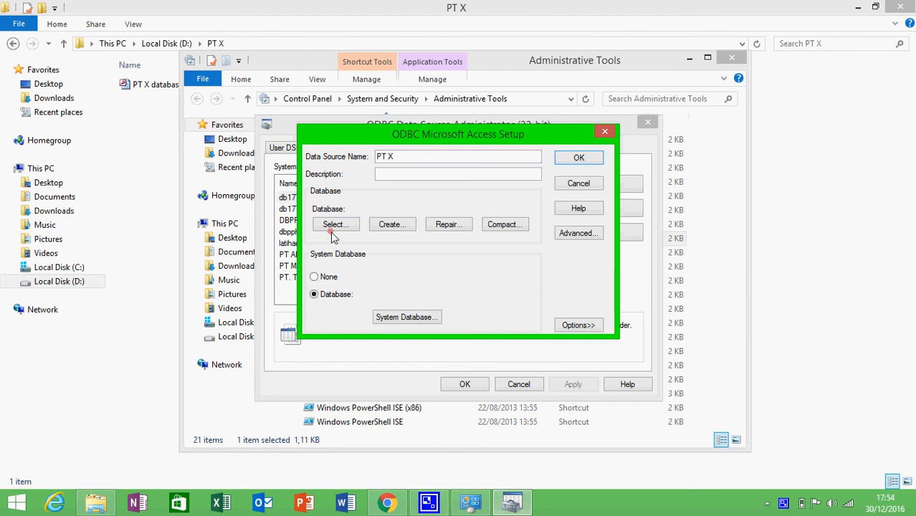
Point the PT X data source to D:\PT X\PT X database.mdb and confirm
left_click(335, 225)
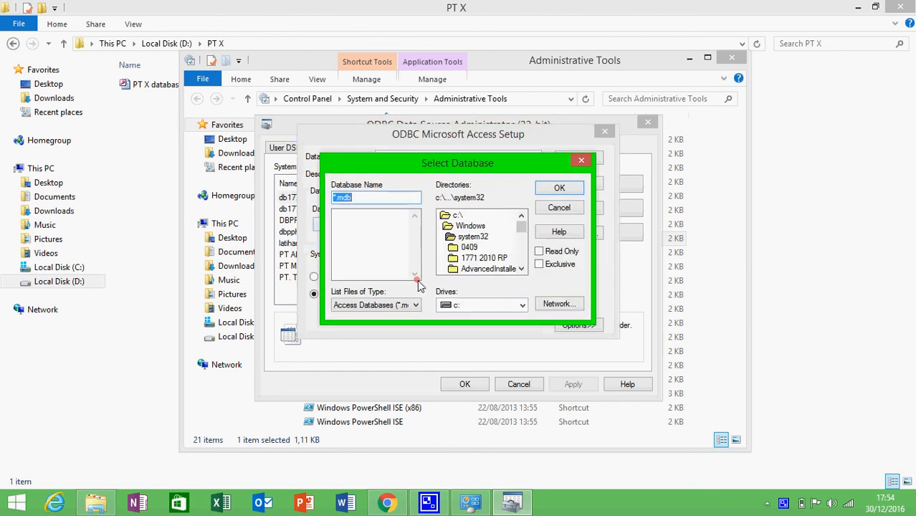
left_click(459, 306)
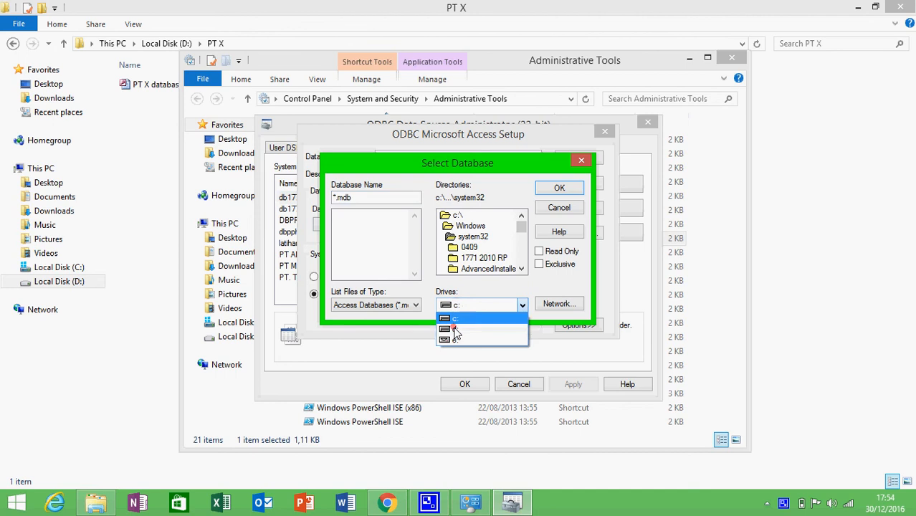
left_click(456, 332)
left_click(521, 216)
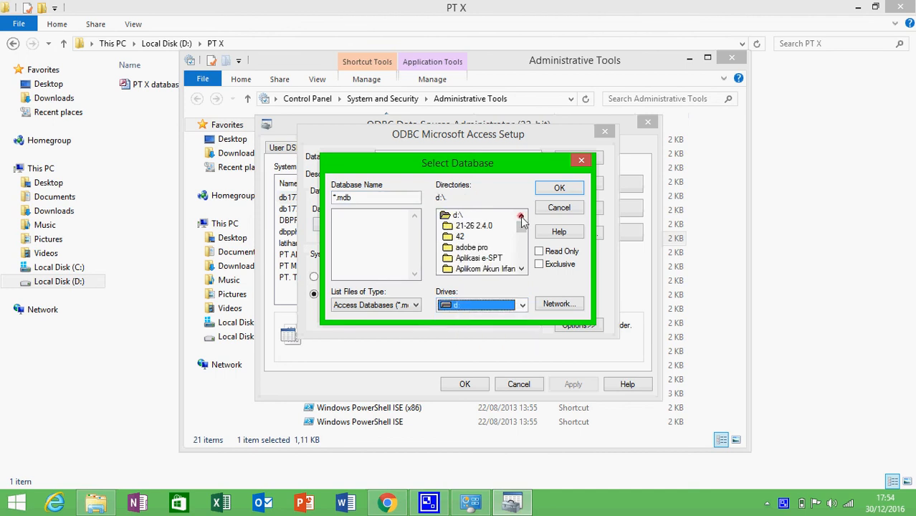
left_click(522, 226)
left_click_drag(521, 233, 522, 261)
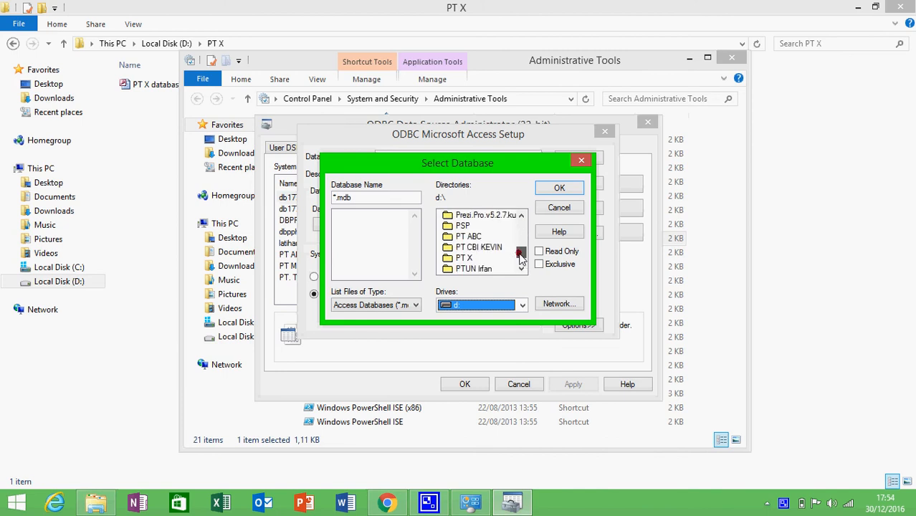
left_click(465, 258)
left_click(576, 187)
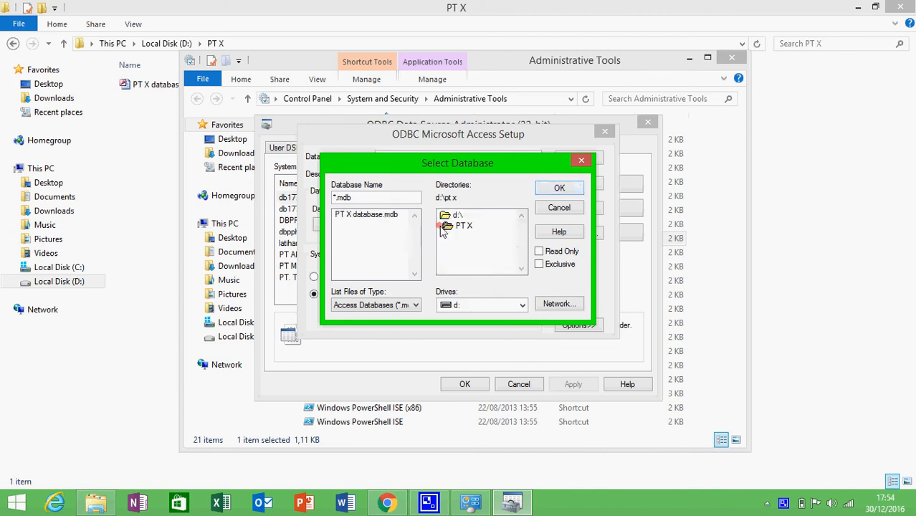
double_click(391, 216)
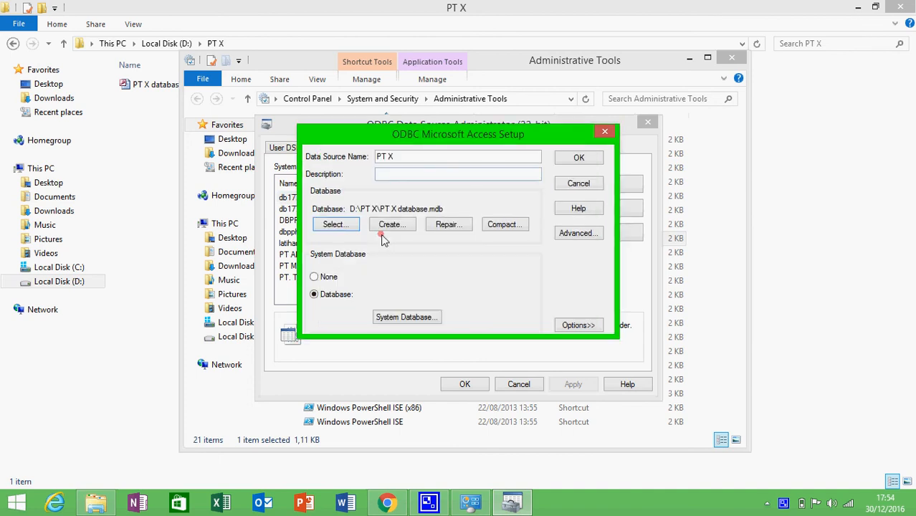
left_click(577, 157)
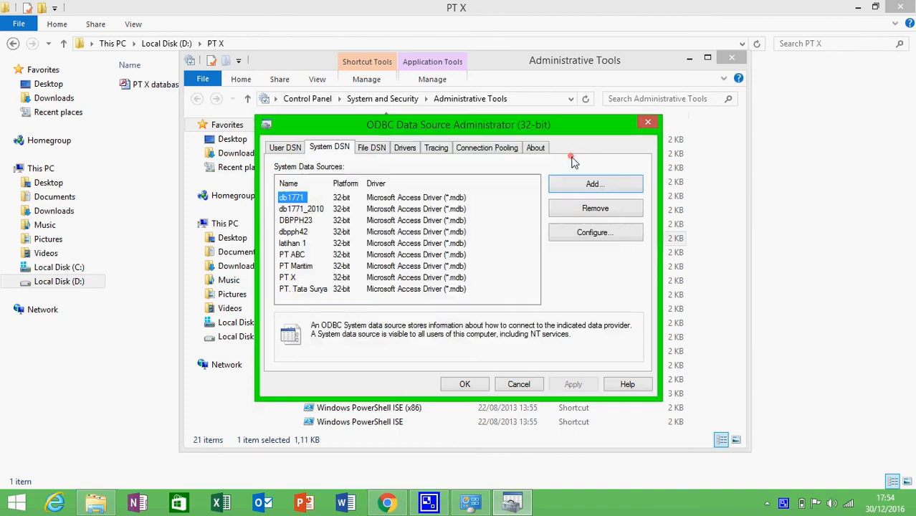
left_click(467, 380)
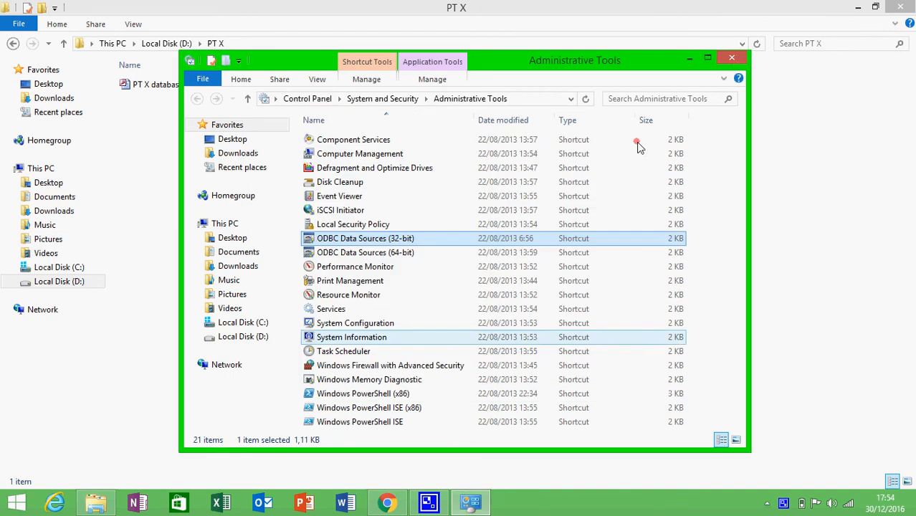
Close Administrative Tools and browse to C:\Program Files (x86)\DJP
left_click(730, 58)
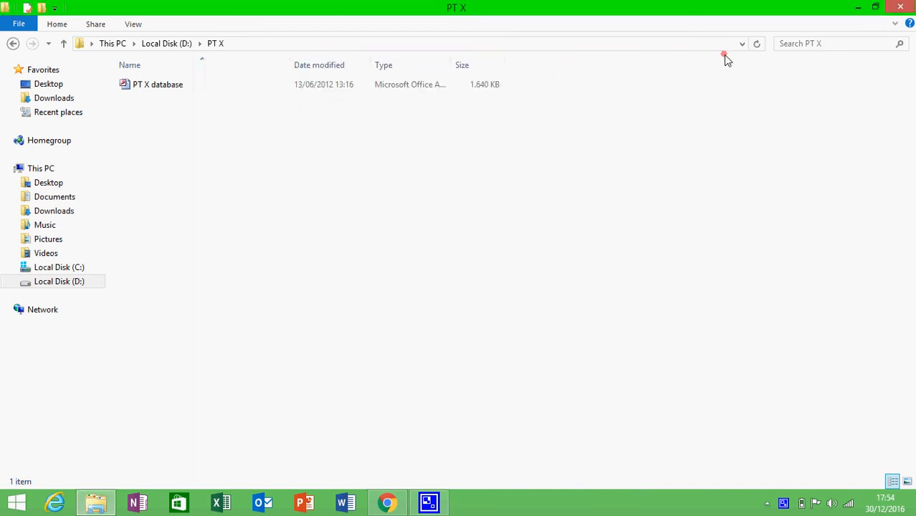
left_click(40, 271)
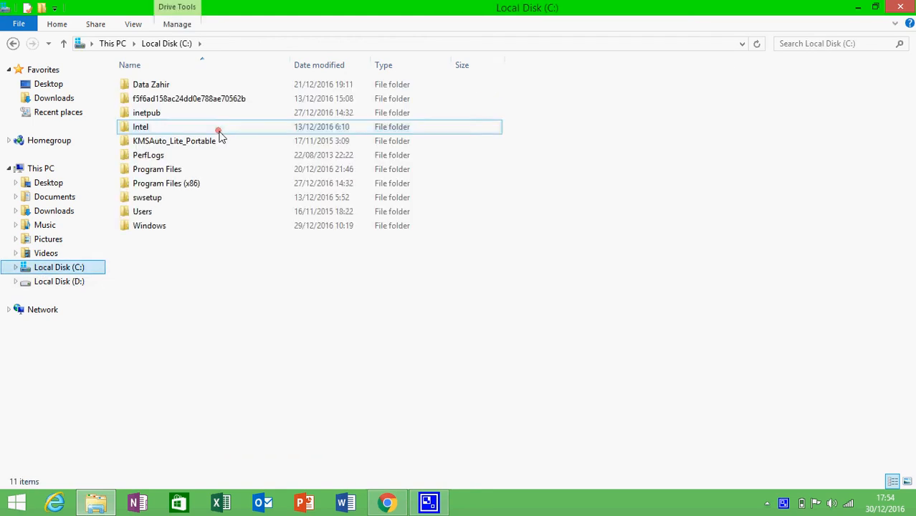
left_click(188, 183)
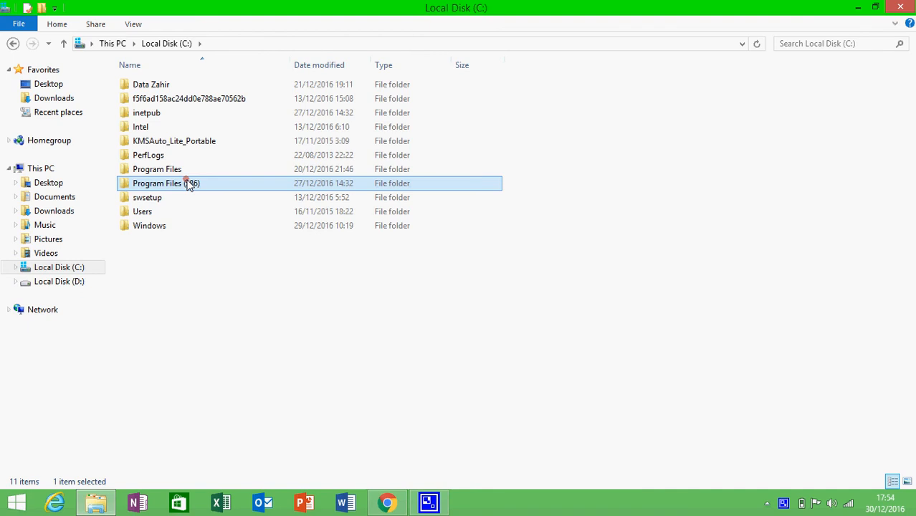
double_click(188, 183)
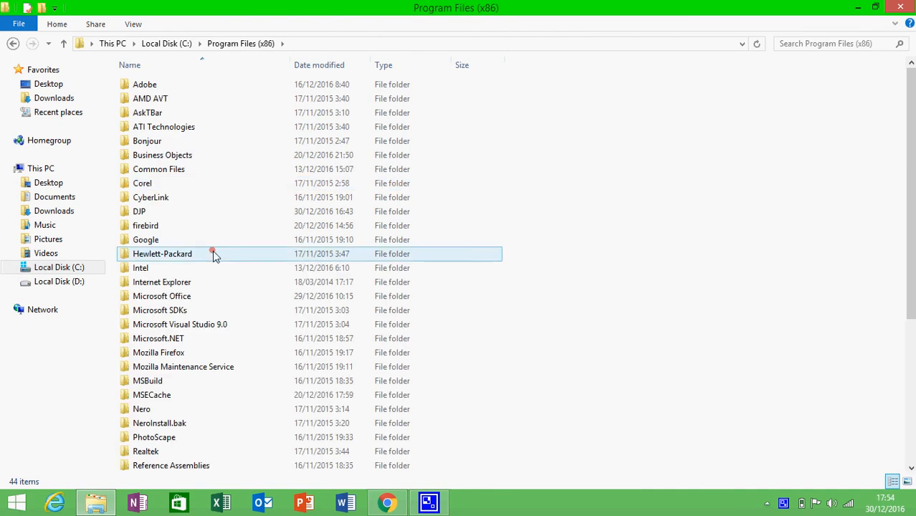
left_click(190, 217)
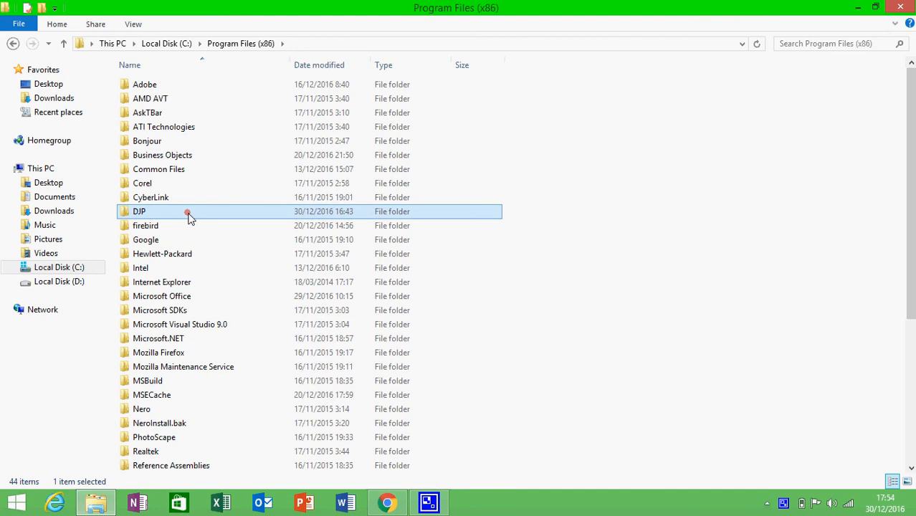
double_click(189, 216)
Run espt pph 1771 2010 v1.2 from the eSPT 1771 2010 folder as administrator
key("super+Right")
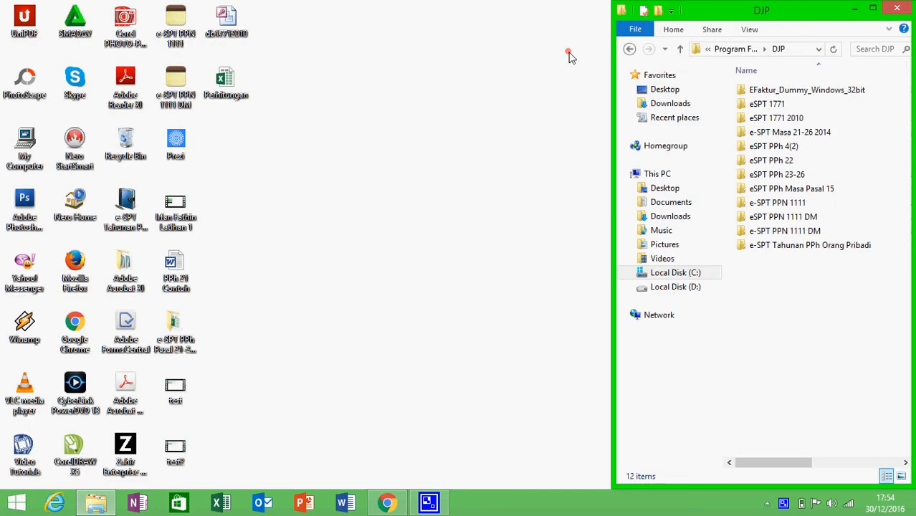
left_click(872, 9)
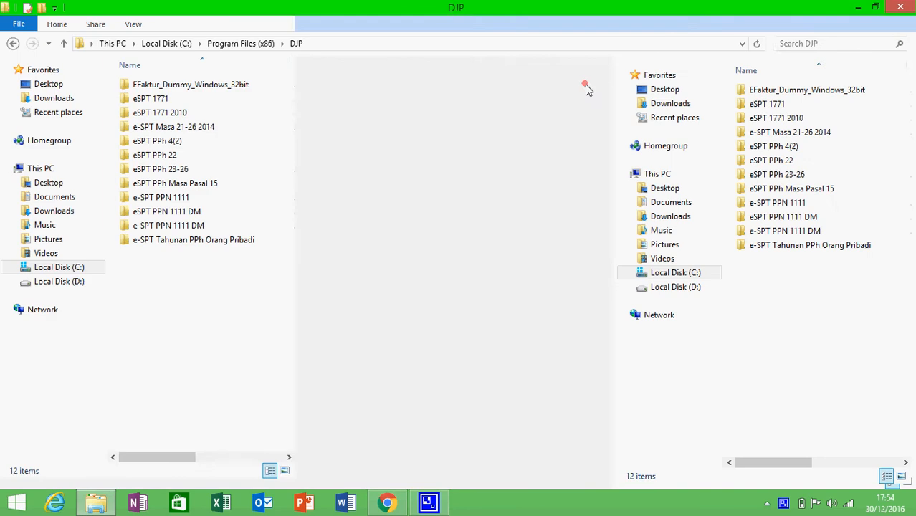
double_click(181, 115)
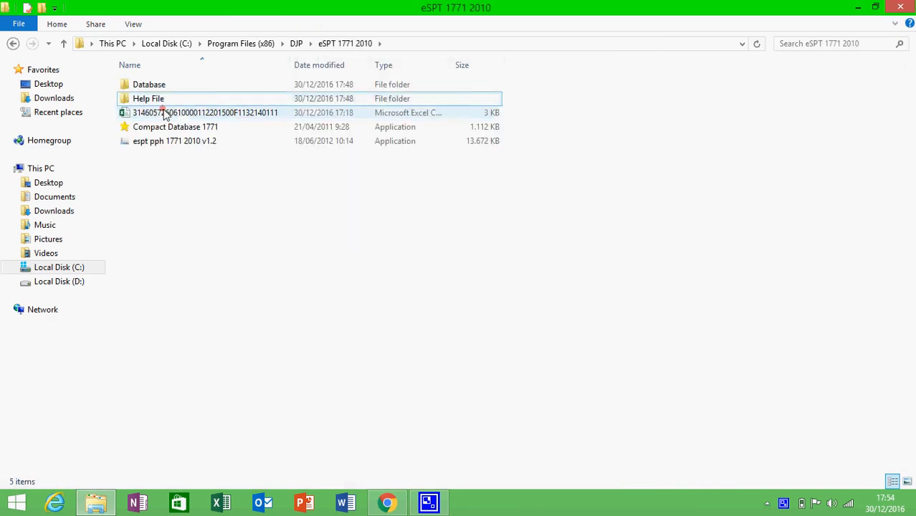
left_click(166, 142)
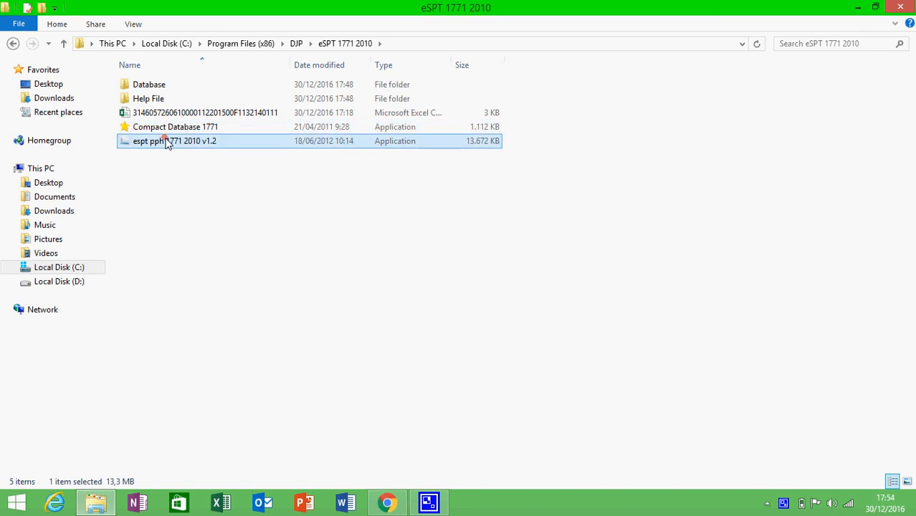
right_click(166, 142)
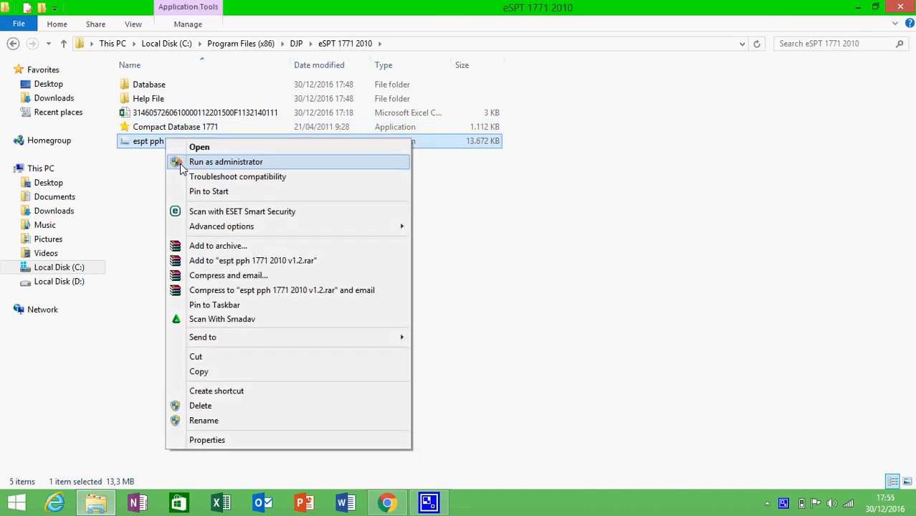
left_click(180, 164)
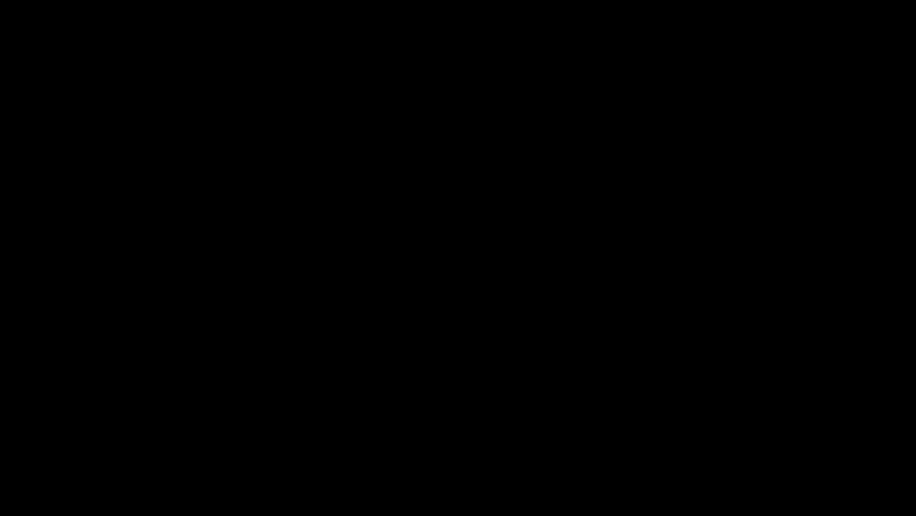
Allow the UAC prompt and connect the program to the PT X database
left_click(507, 279)
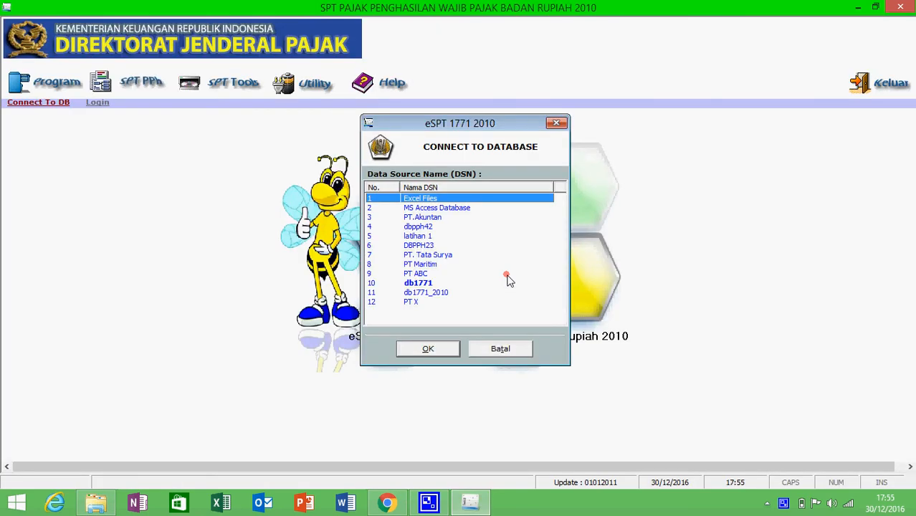
left_click(421, 302)
left_click(424, 348)
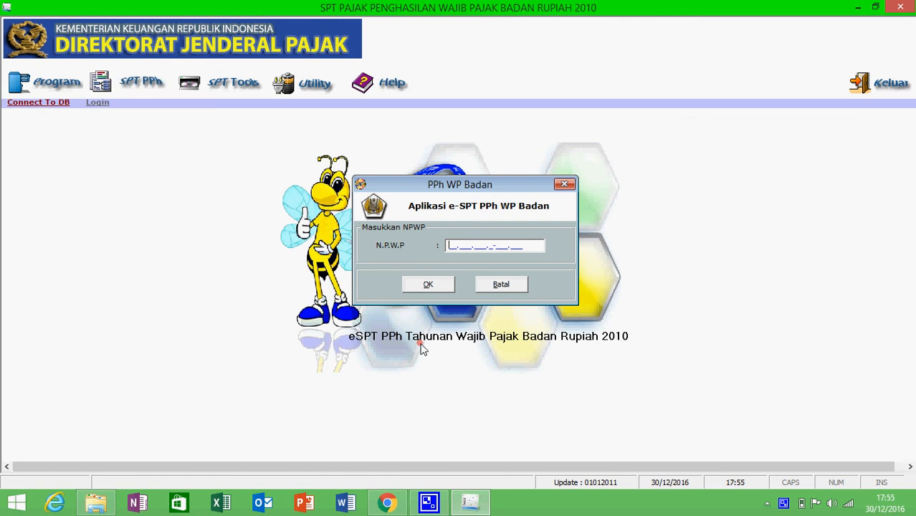
Enter the company's NPWP and confirm to open the taxpayer profile
key("Tab")
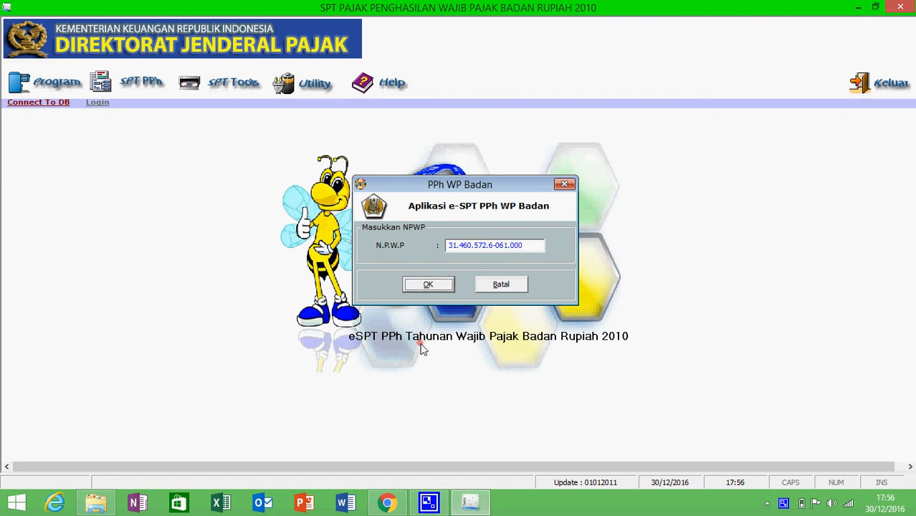
left_click(427, 284)
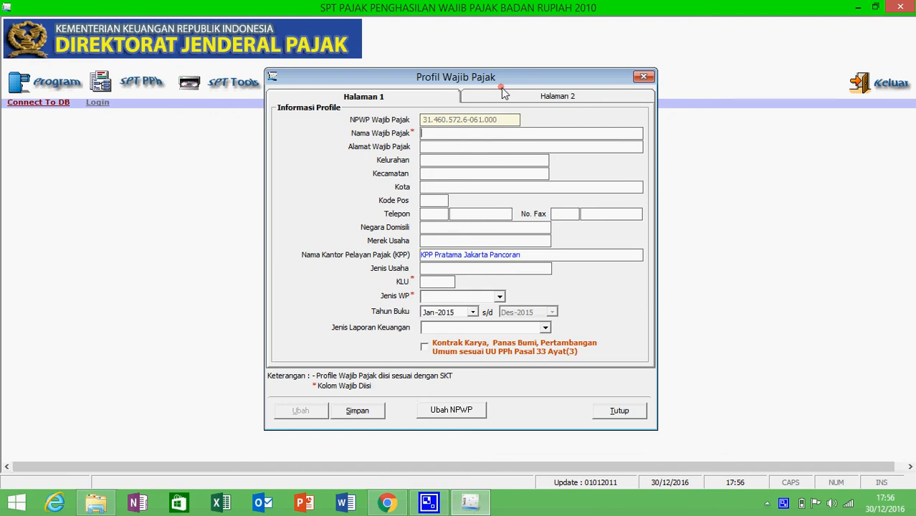
Enter taxpayer name PT X and the company's street address
left_click(482, 134)
type("PT X")
left_click(476, 147)
type("L")
key("BackSpace")
type("Kala")
key("BackSpace")
key("BackSpace")
key("BackSpace")
key("BackSpace")
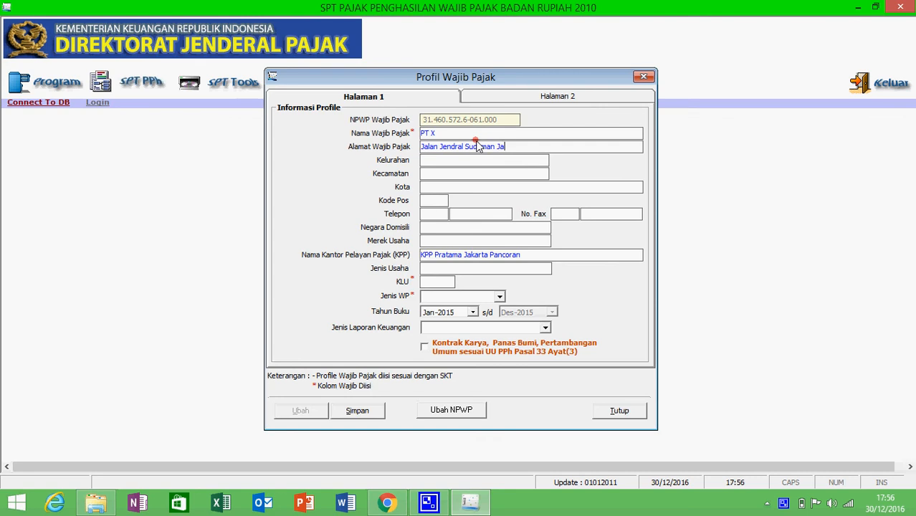
Fill in the Kelurahan, postal code, phone area code and phone number
left_click(462, 165)
type("Pancoran")
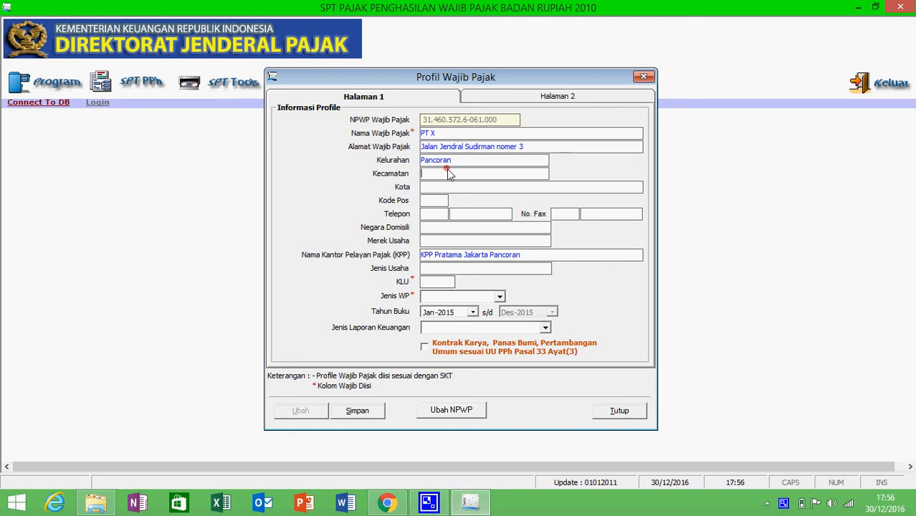
type("Pancoran")
left_click(436, 200)
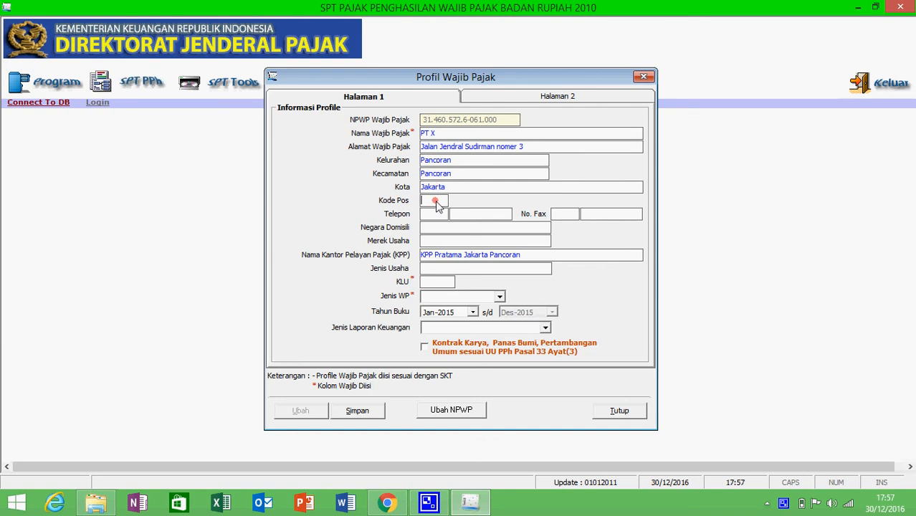
type("16600")
left_click(434, 216)
type("021")
left_click(473, 216)
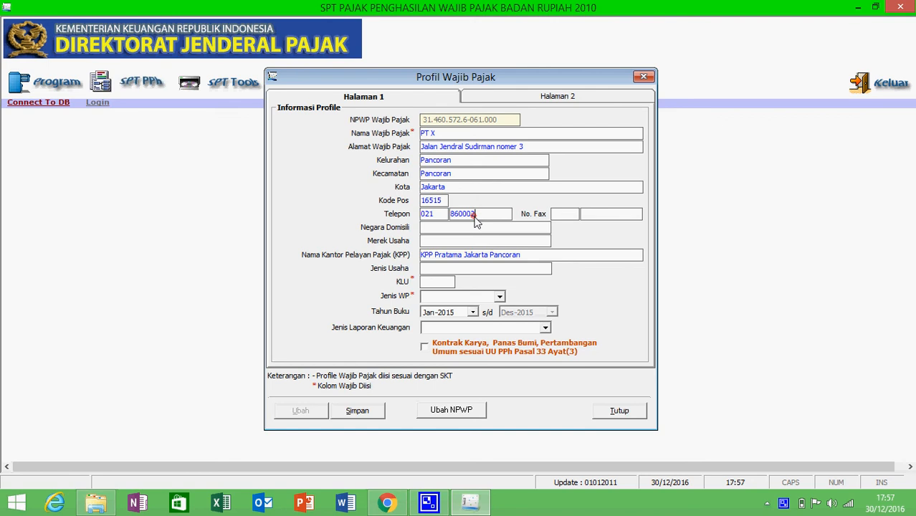
Set country Indonesia, brand X corp, business Perusahaan Dagang and KLU 16313
left_click(459, 232)
type("In")
type("donesia")
type("X corp")
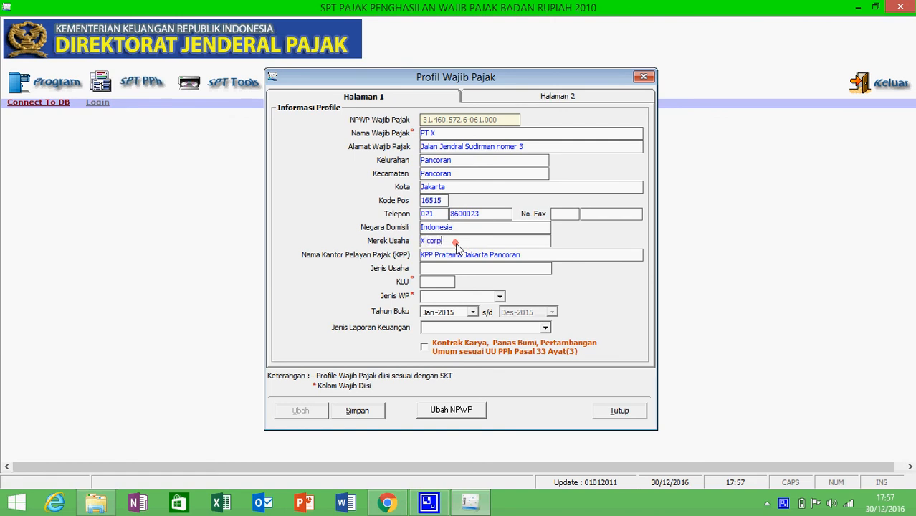
left_click(444, 270)
type("Perusahaan Dagang")
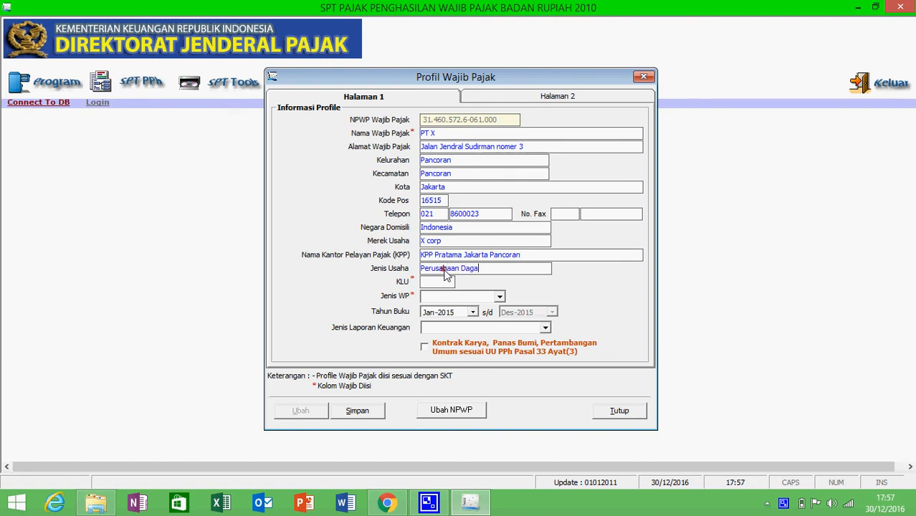
left_click(426, 285)
type("16313")
Choose taxpayer type NON BUT and report type Perusahaan Dagang, then save page 1
left_click(482, 296)
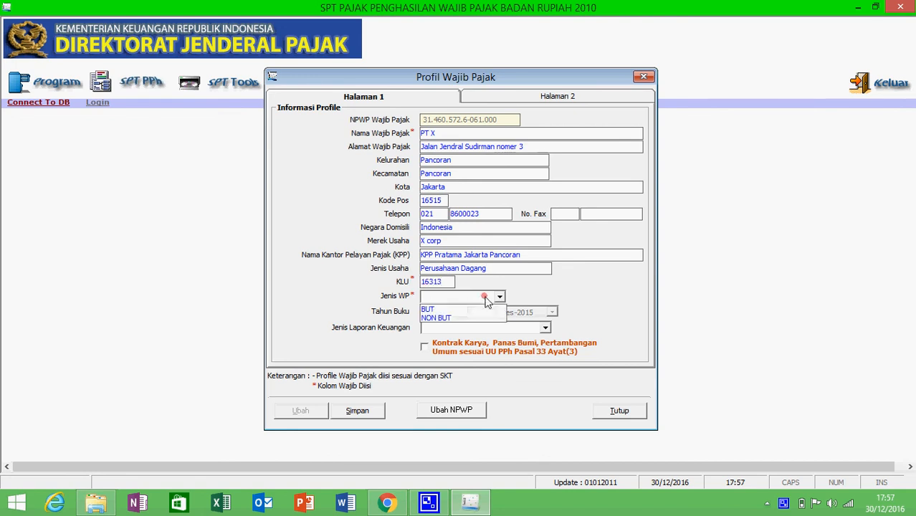
left_click(464, 317)
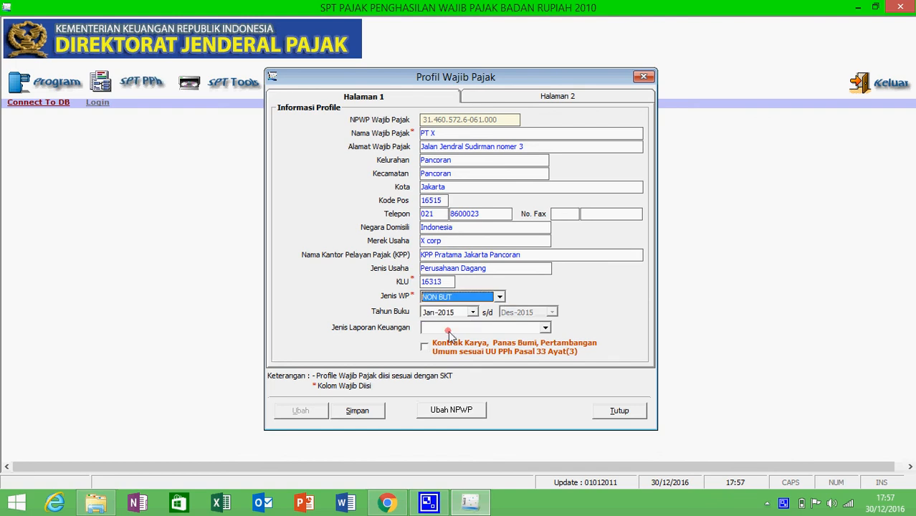
left_click(450, 328)
left_click(451, 348)
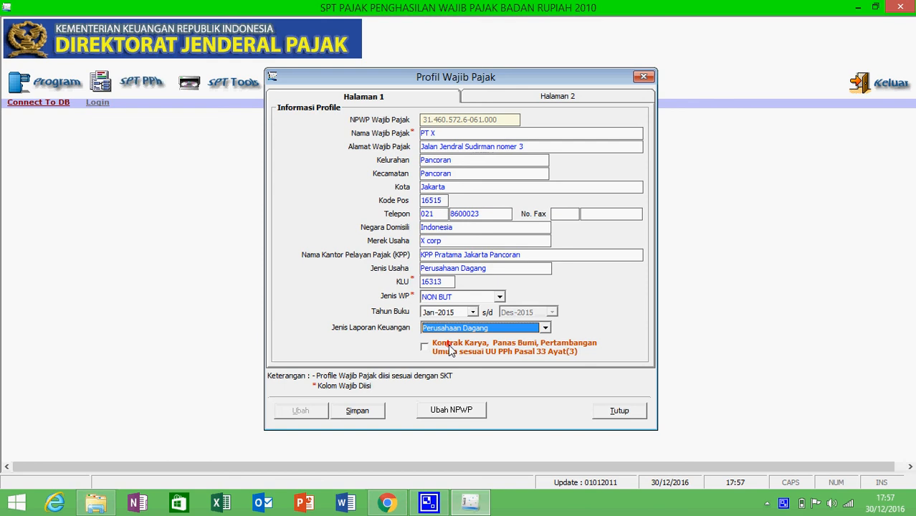
left_click(360, 409)
left_click(540, 97)
left_click(508, 125)
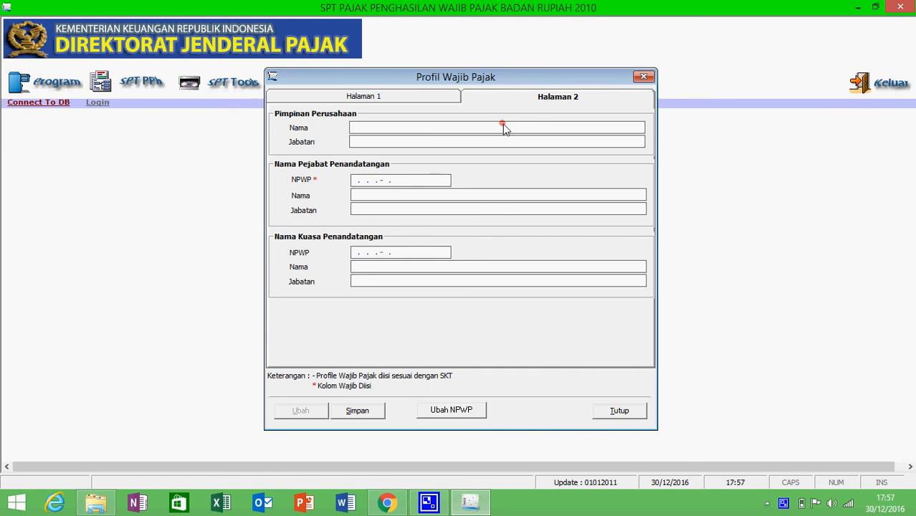
Enter the company leader's name with position Komisaris
type("Joe")
left_click(492, 142)
type("Komisaris")
Enter the signing official's NPWP, name and position Direktur
left_click(364, 191)
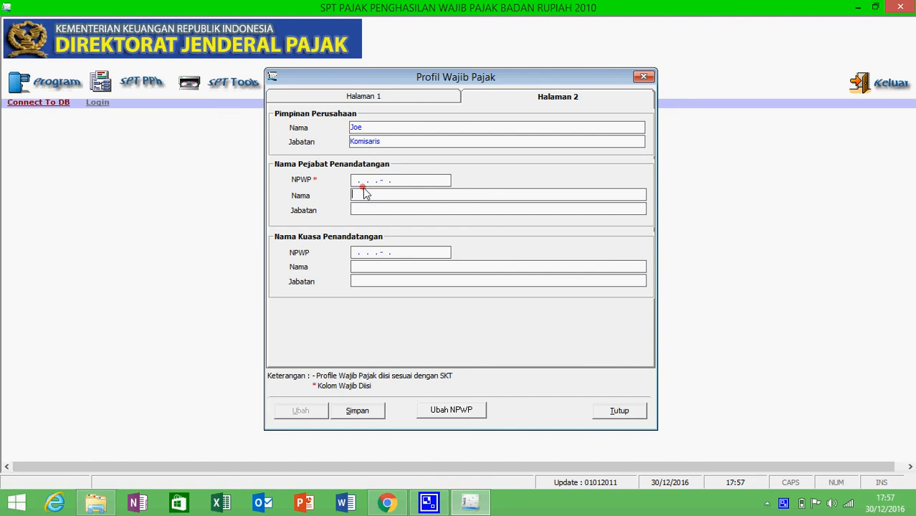
left_click(356, 182)
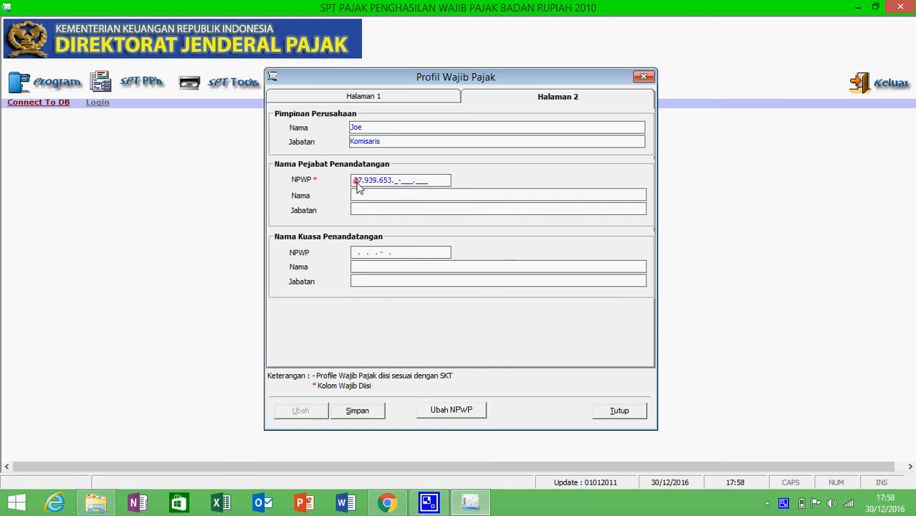
left_click(359, 196)
type("Kris")
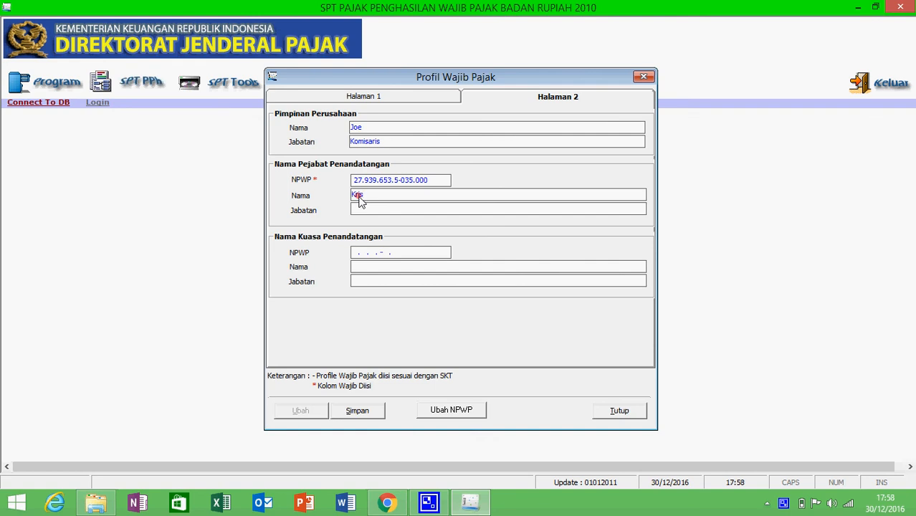
type("mot")
key("BackSpace")
type("yo")
left_click(365, 211)
type("Direk")
key("BackSpace")
key("BackSpace")
type("ektur")
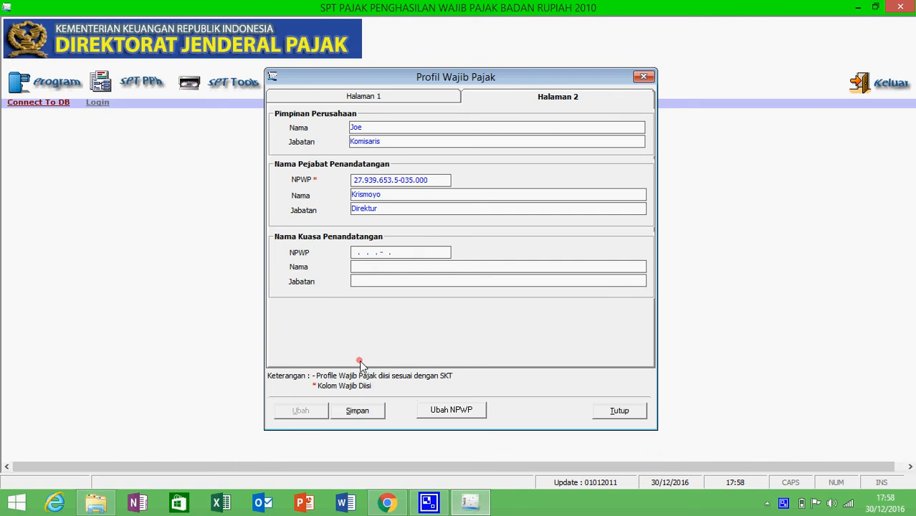
Save the taxpayer profile and acknowledge the confirmation messages
left_click(363, 412)
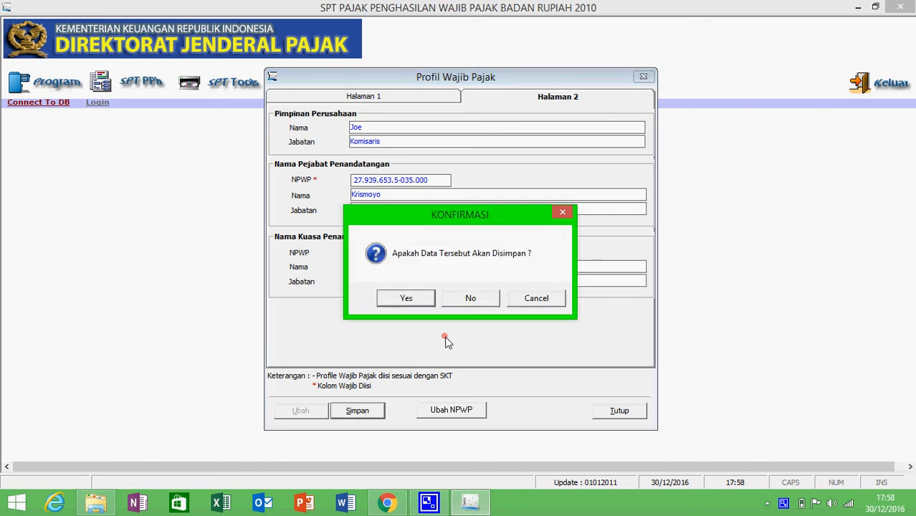
left_click(410, 300)
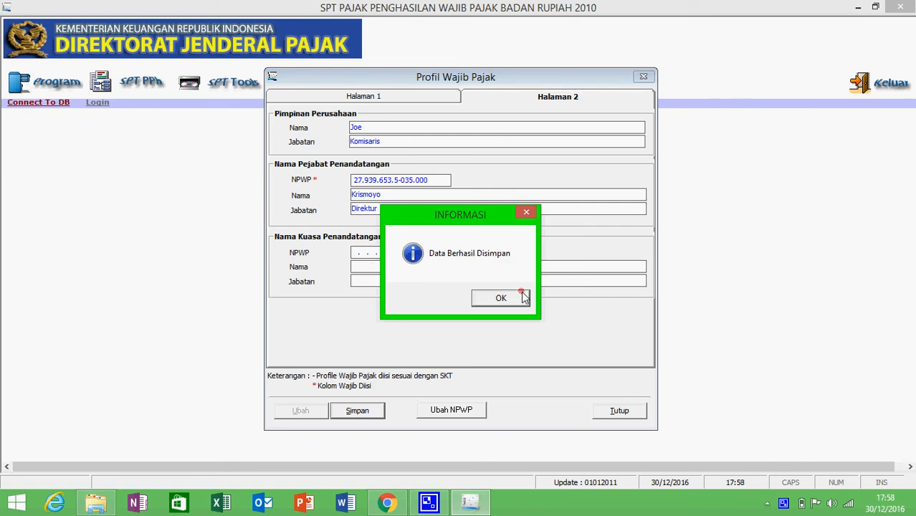
left_click(524, 297)
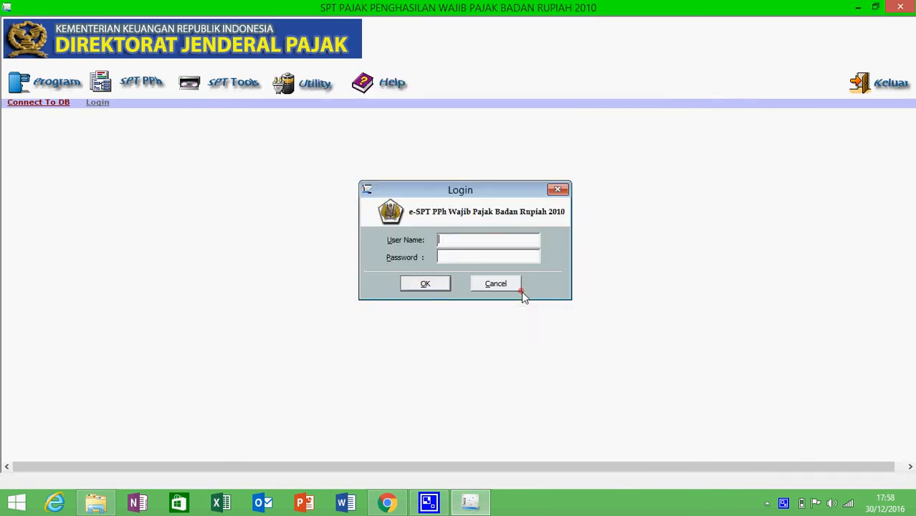
Log in with the administrator user name and password
left_click(508, 247)
type("adm")
type("inistrator")
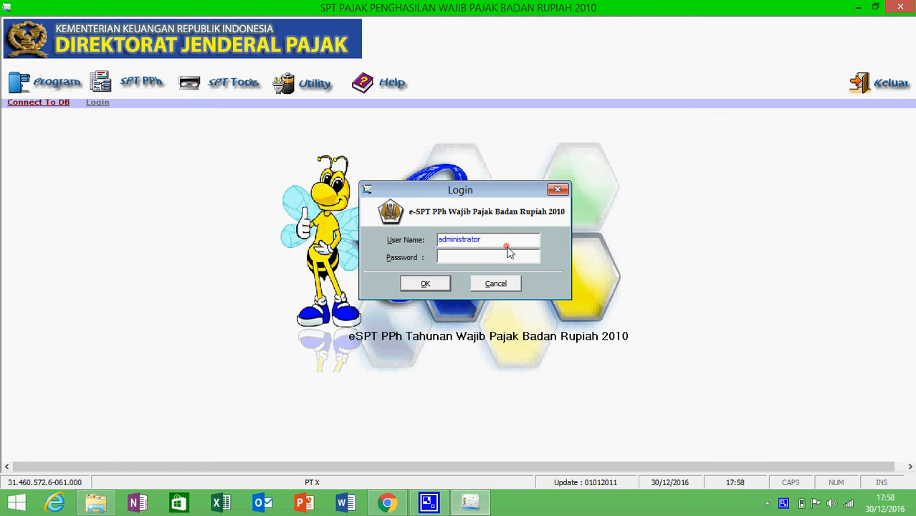
type("***")
key("Return")
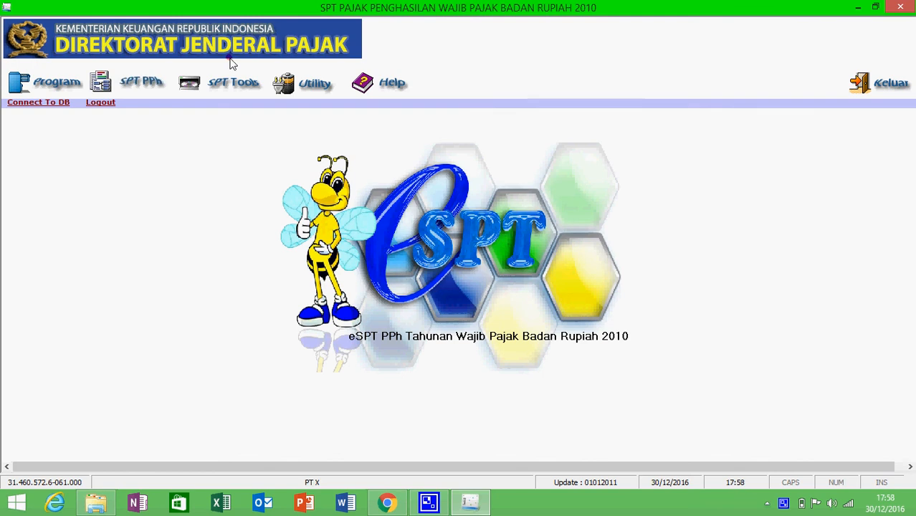
left_click(72, 79)
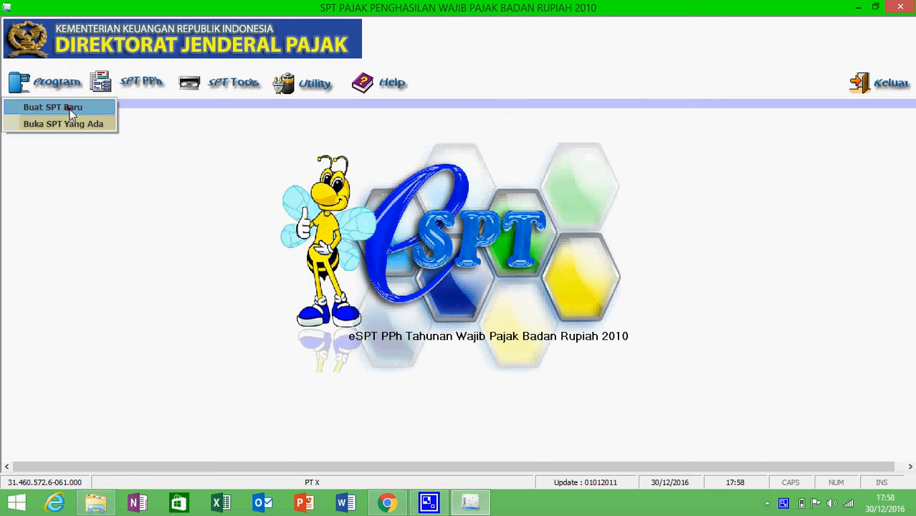
Create a new SPT for tax year 2015, Pembetulan 0, and acknowledge its creation
left_click(39, 90)
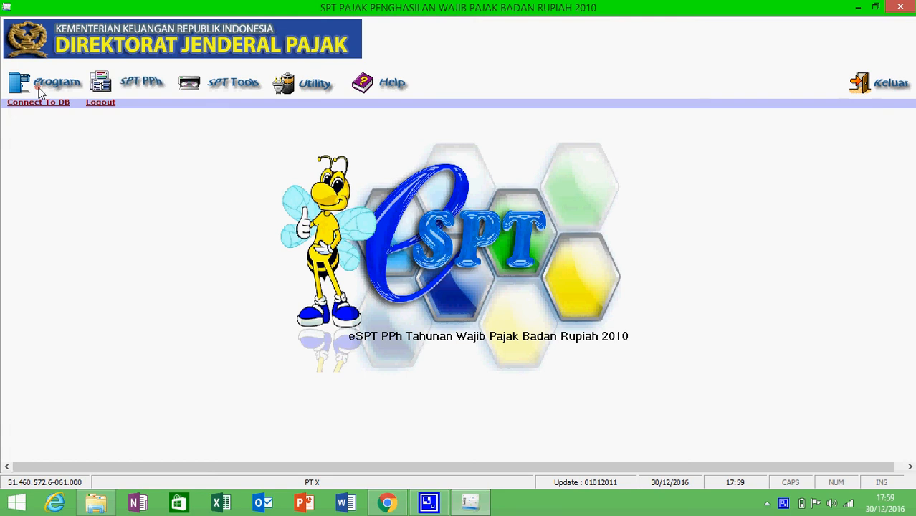
left_click(42, 89)
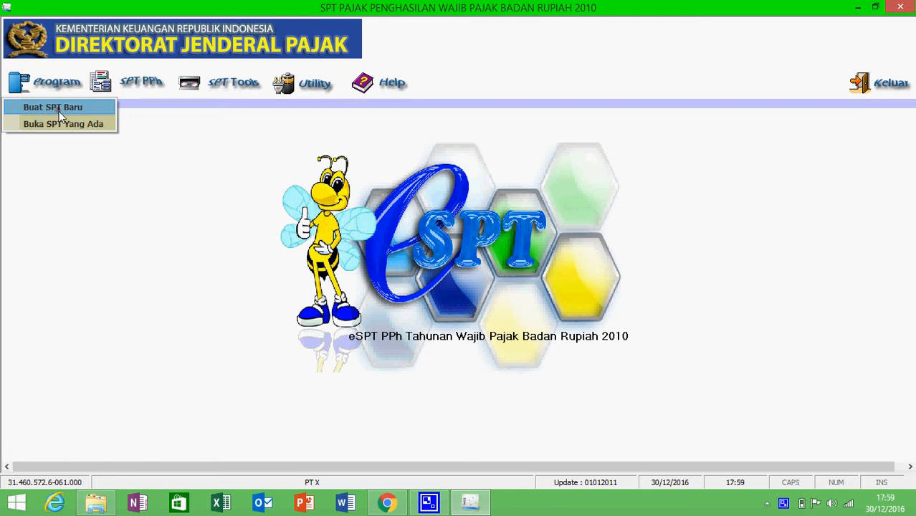
left_click(59, 111)
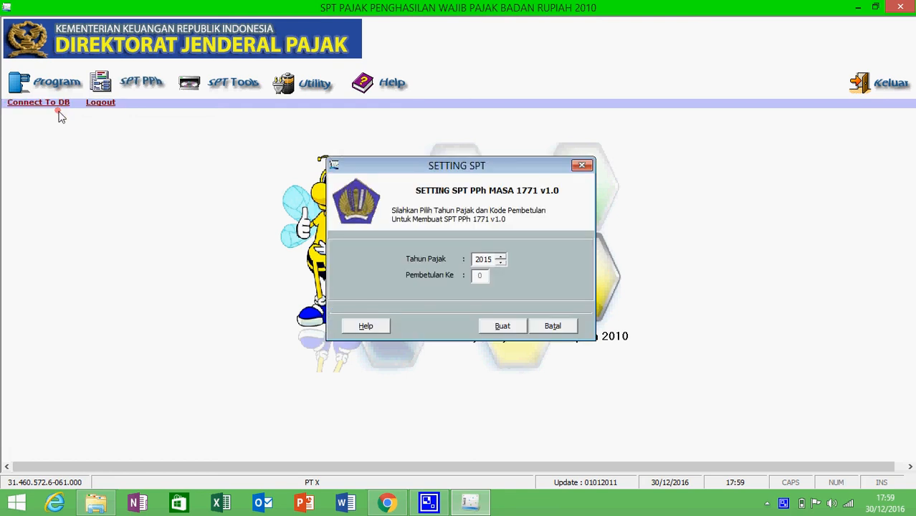
left_click(512, 330)
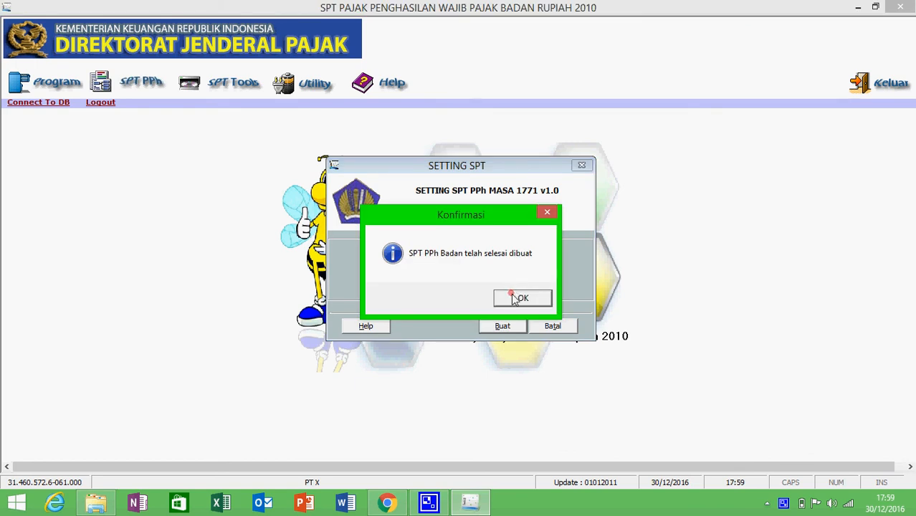
left_click(513, 301)
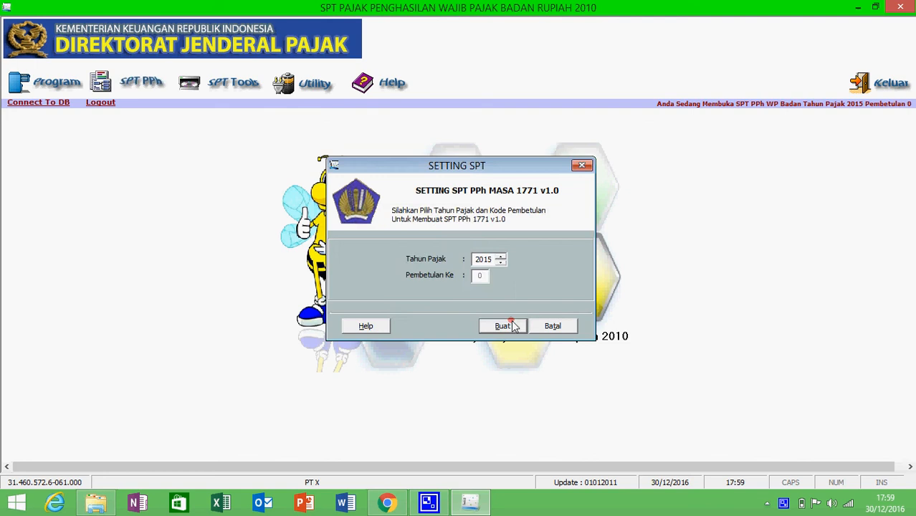
left_click(503, 327)
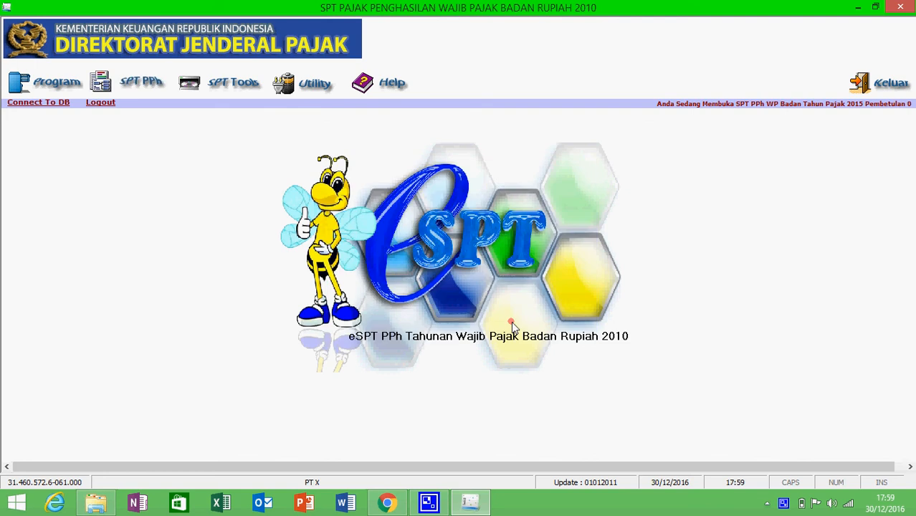
left_click(149, 86)
mouse_move(225, 125)
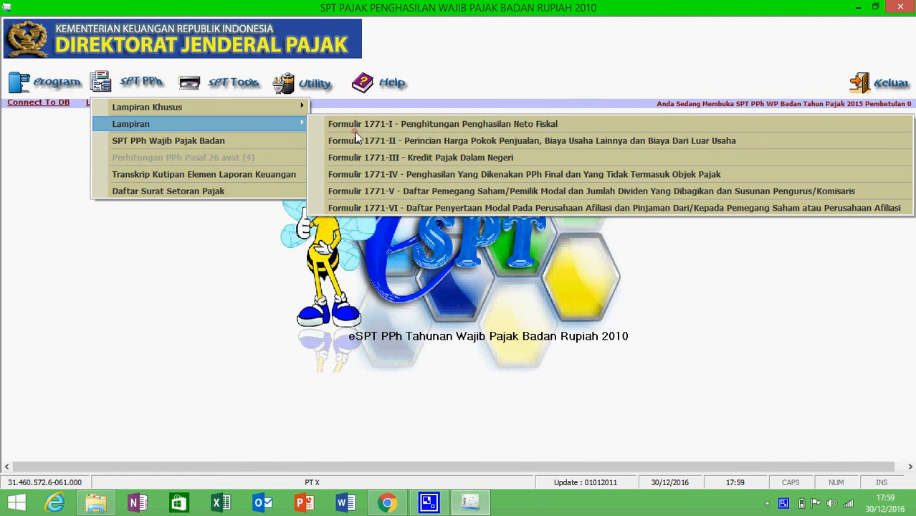
left_click(381, 208)
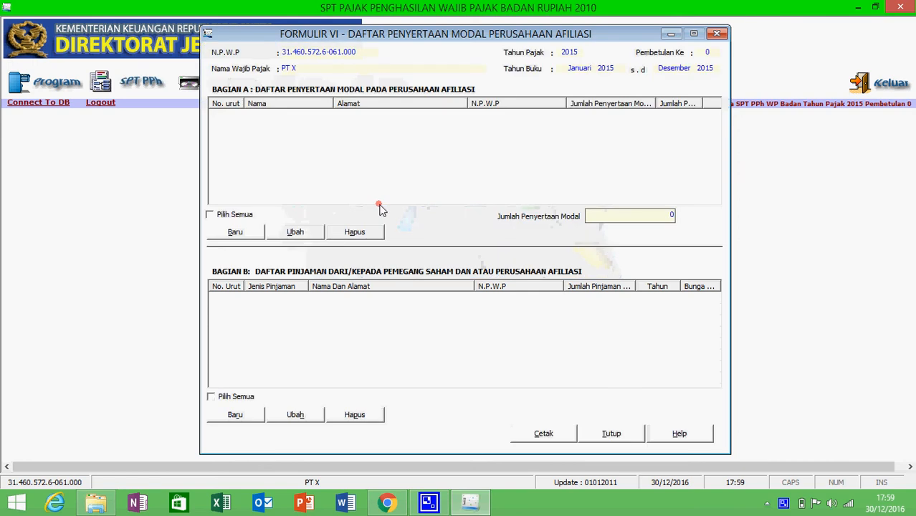
left_click(216, 233)
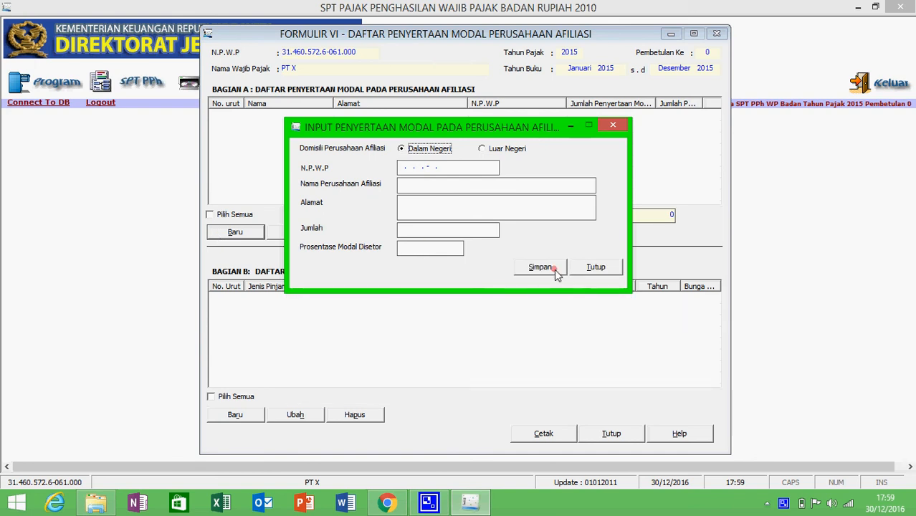
left_click(586, 267)
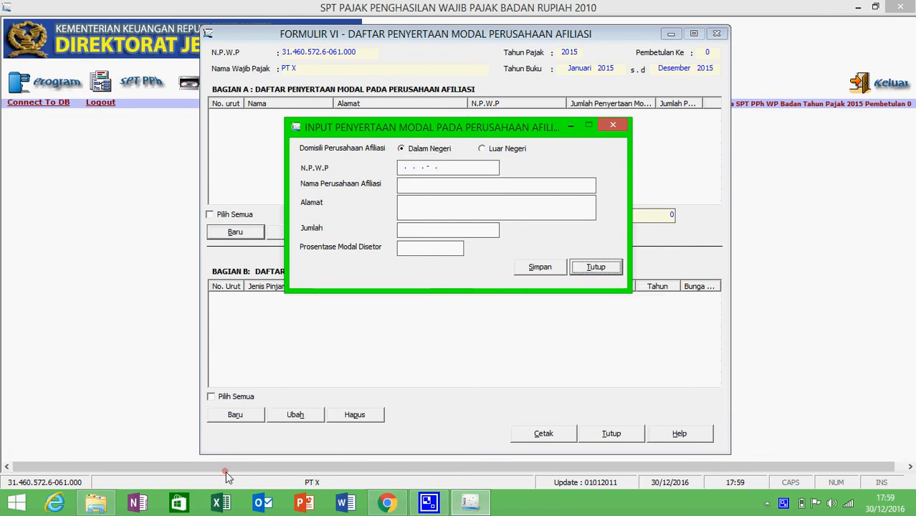
left_click(590, 267)
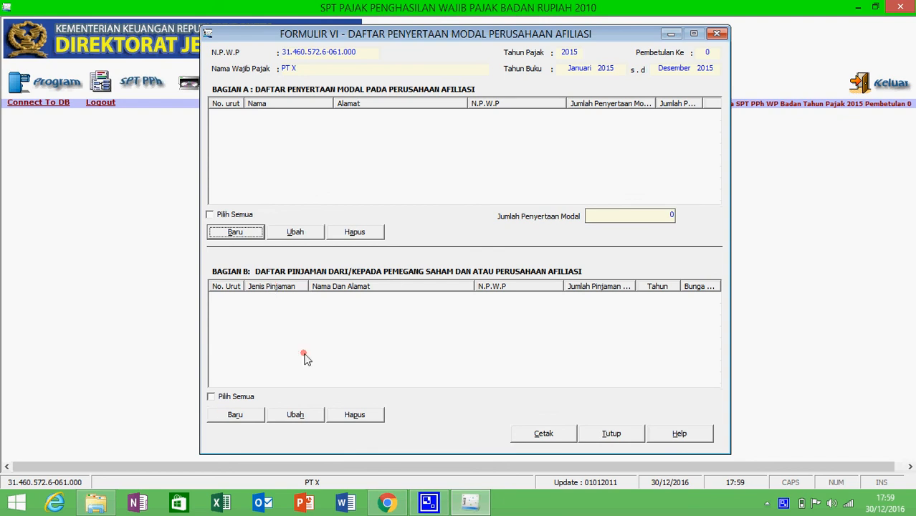
left_click(233, 416)
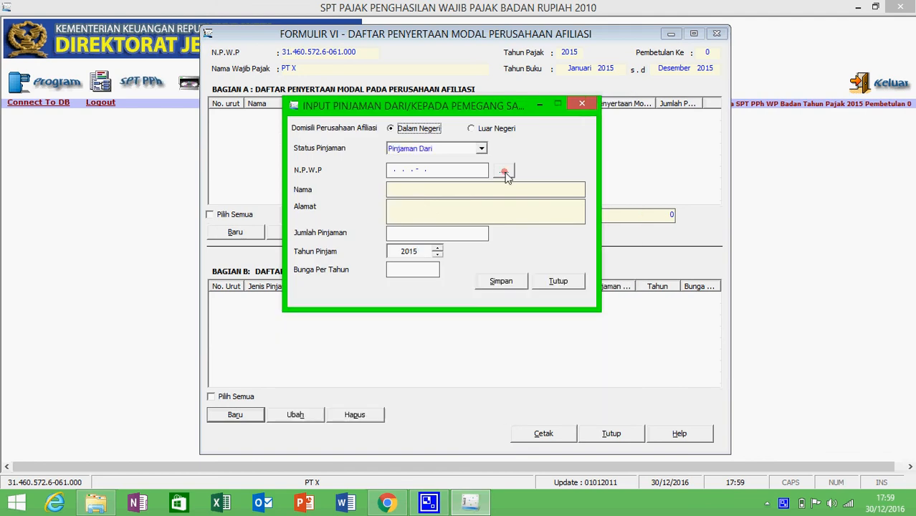
left_click(505, 172)
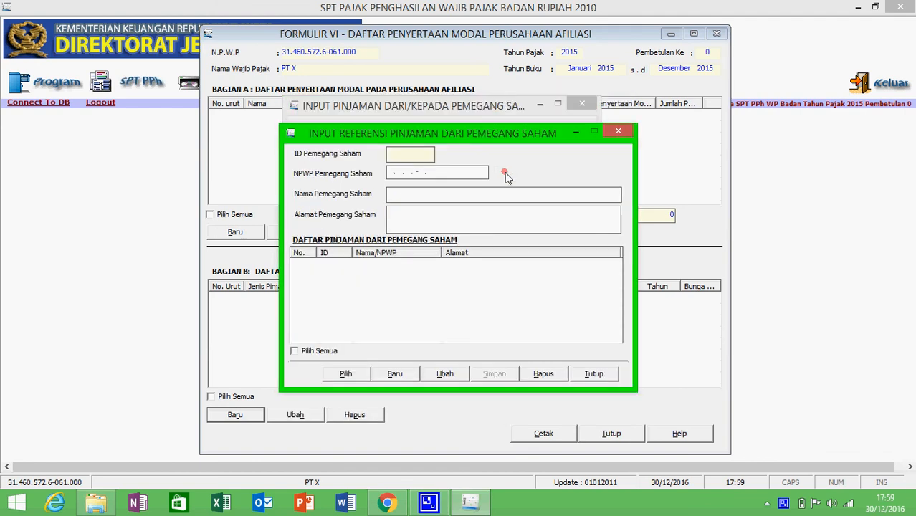
left_click(616, 136)
left_click(554, 286)
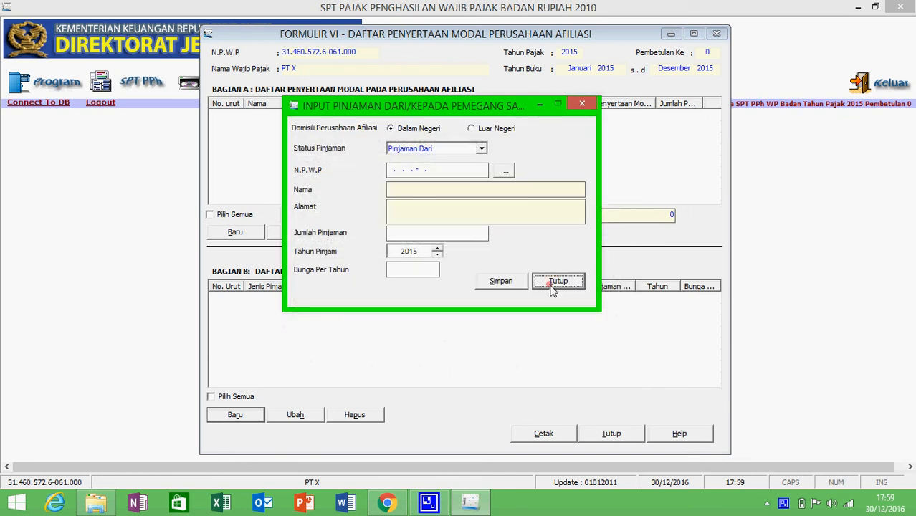
left_click(610, 433)
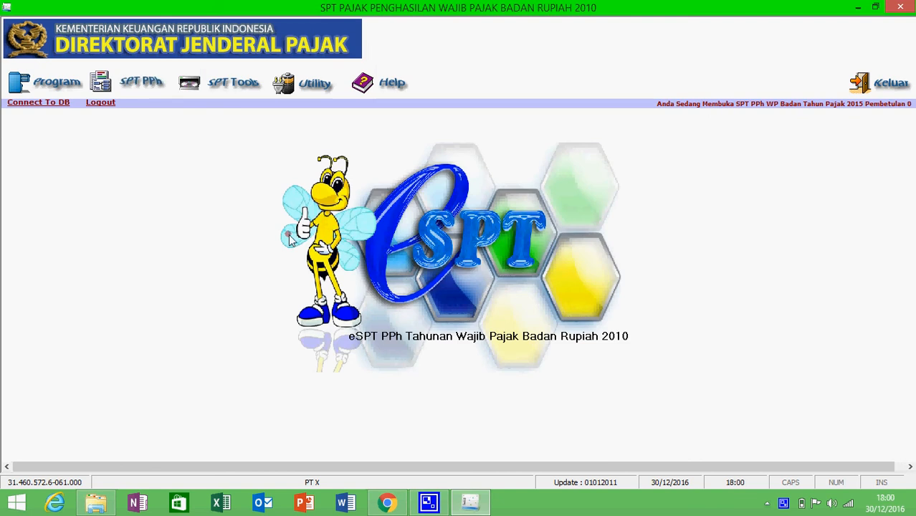
Open Formulir 1771-V for shareholders and management from the SPT PPh form list
left_click(113, 84)
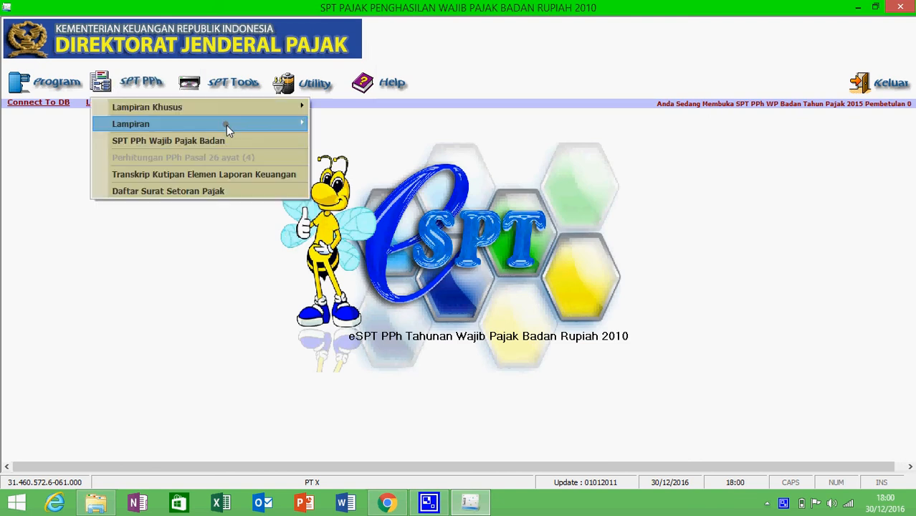
mouse_move(227, 125)
left_click(374, 189)
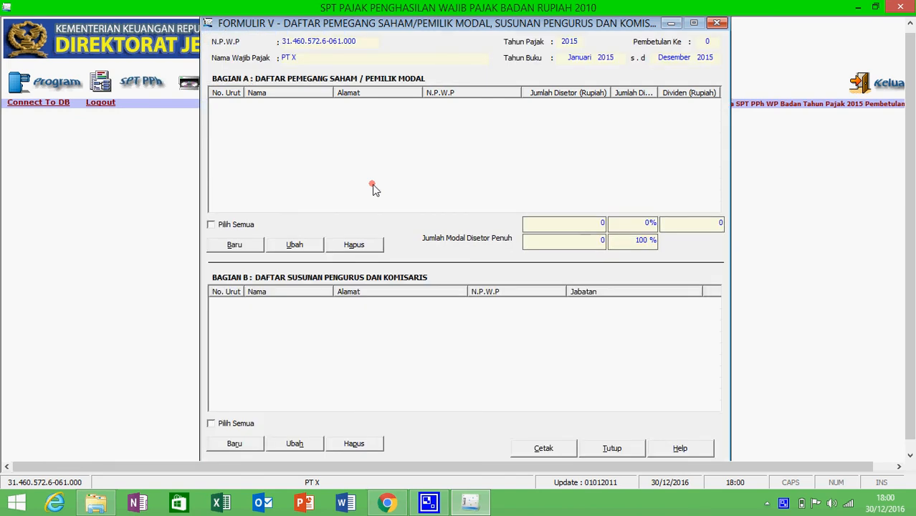
Start a new shareholder entry and enter the shareholder's NPWP, name and address
left_click(241, 246)
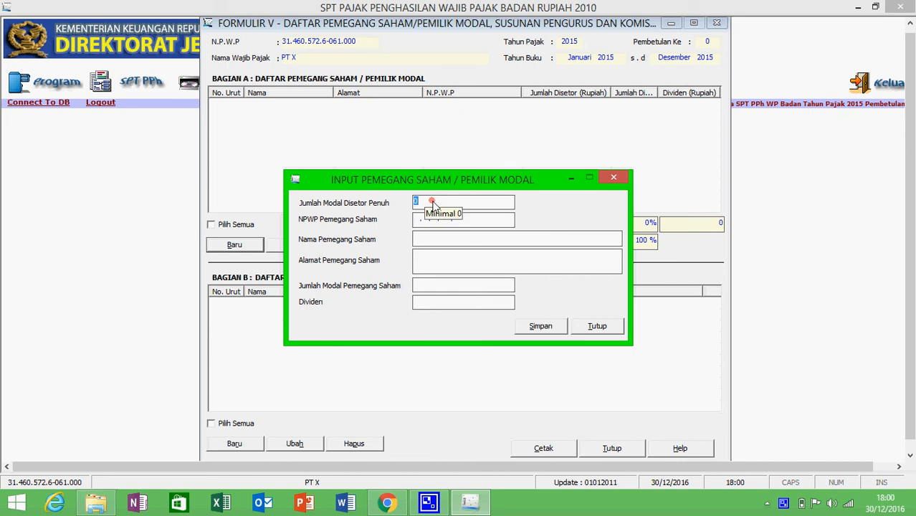
type("20.")
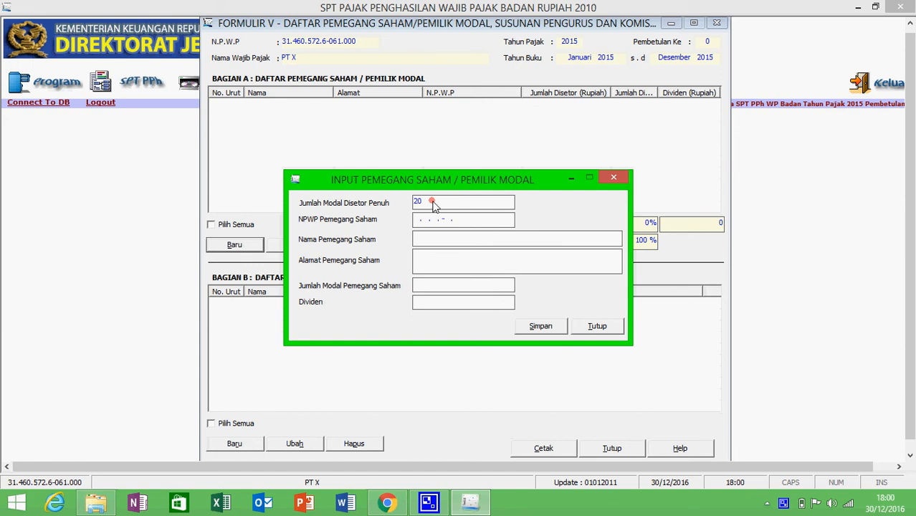
type("000.")
type("000")
left_click(420, 222)
type("000000000000000")
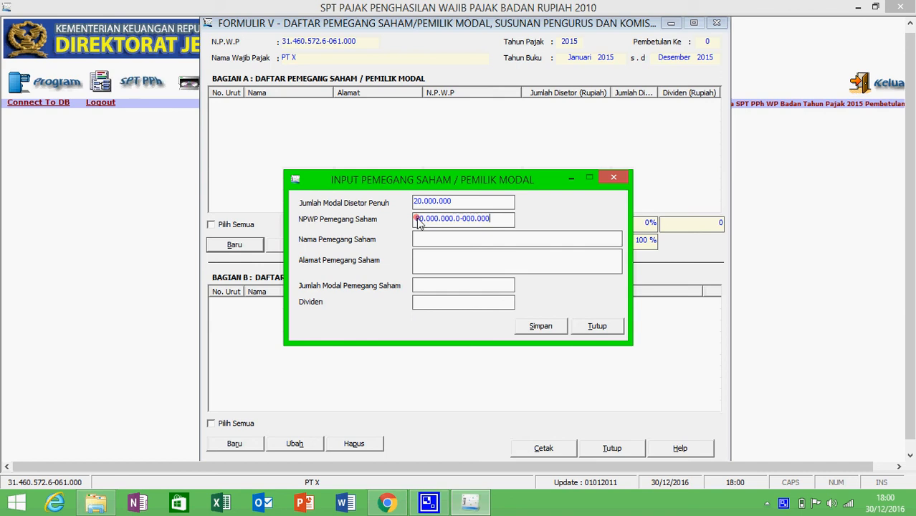
left_click(416, 239)
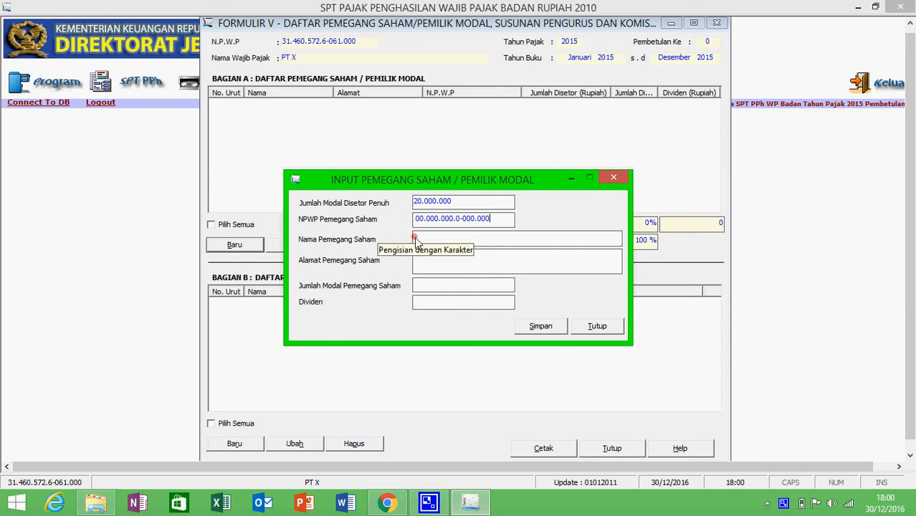
left_click(429, 239)
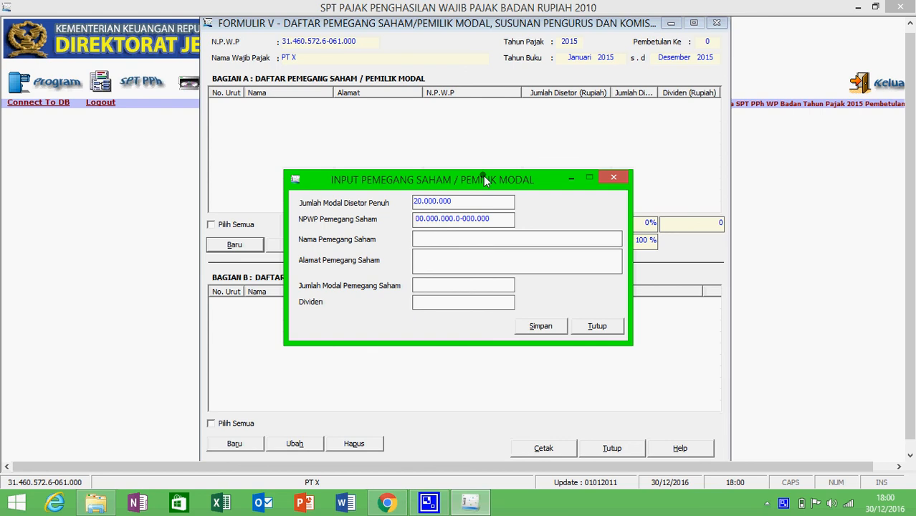
type("S")
type("OE")
type("RDJONO")
type("JAKAR")
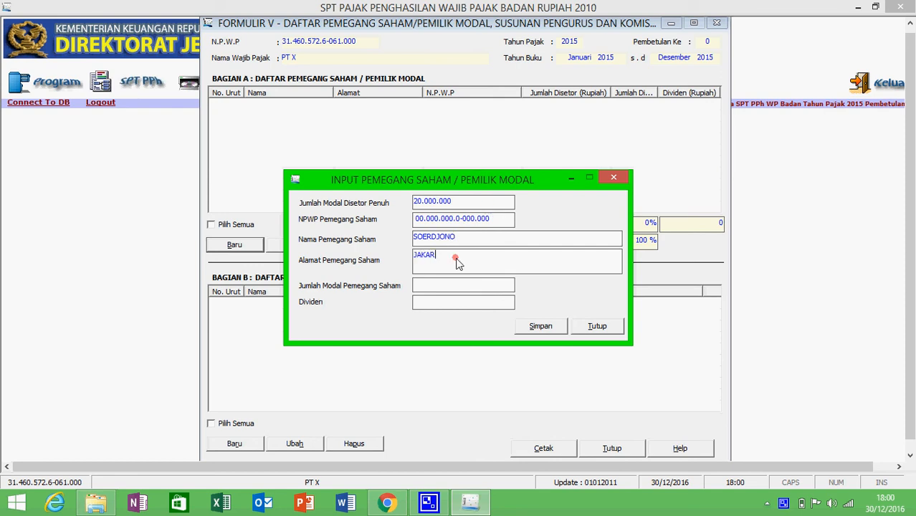
type("TA RAYA NOMER")
key("BackSpace")
type("3")
Set paid-in capital to 20.000.000 and dividend to 0, save, and decline another record
left_click(443, 290)
type("20.000.000")
left_click(459, 304)
type("0")
left_click(534, 327)
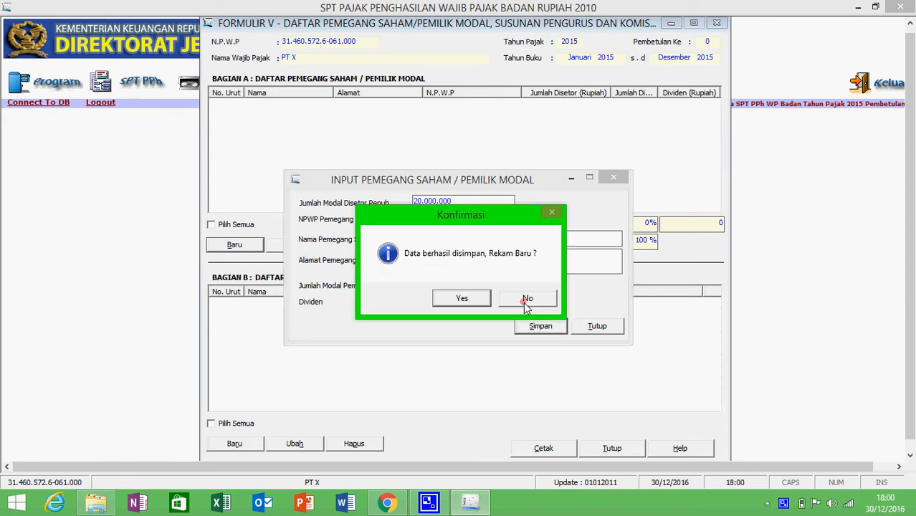
left_click(525, 300)
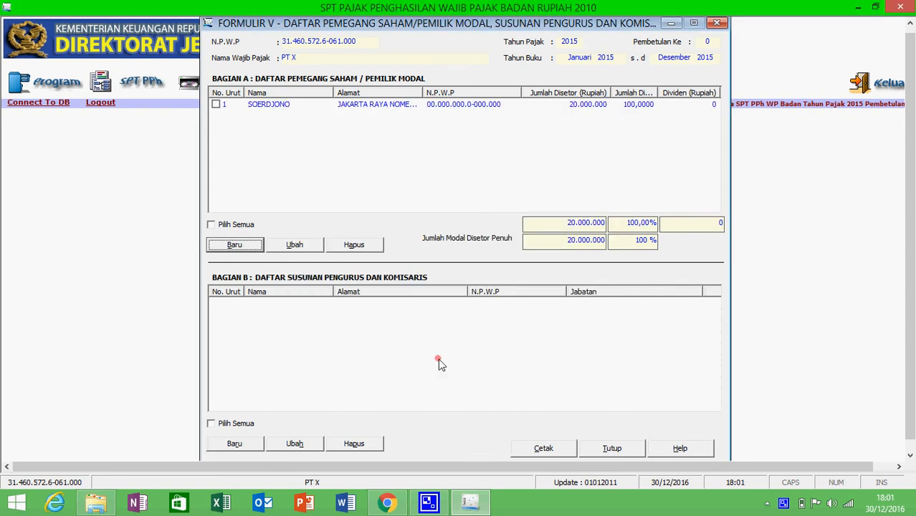
Add a Komisaris in Bagian B with their NPWP, name and address, then save and start another record
left_click(230, 443)
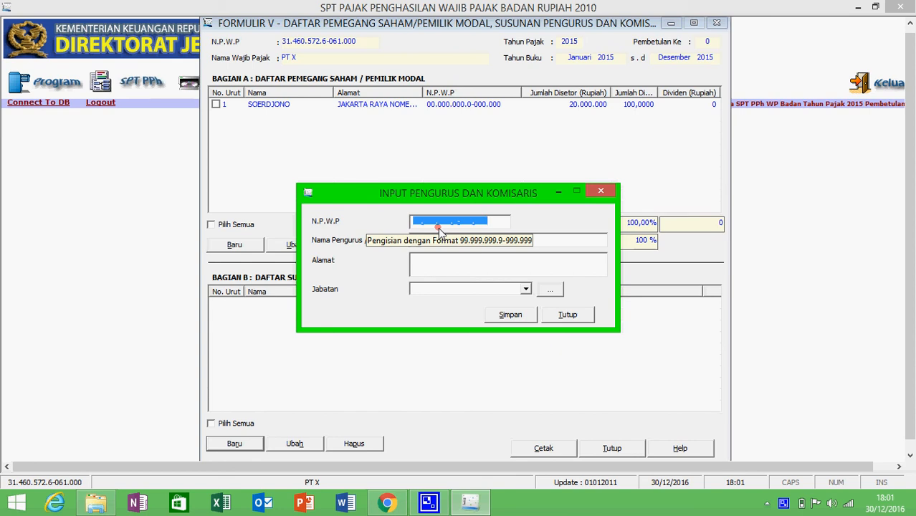
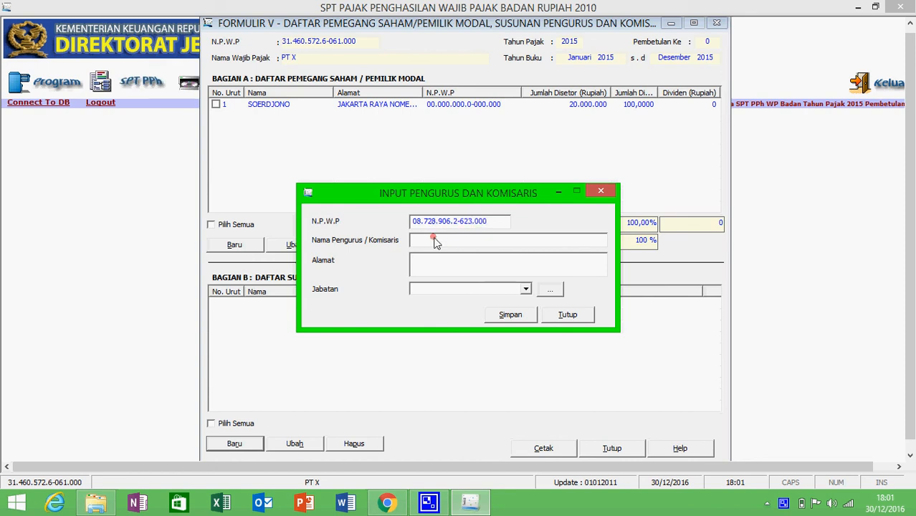
left_click(435, 242)
type("JOE")
left_click(428, 260)
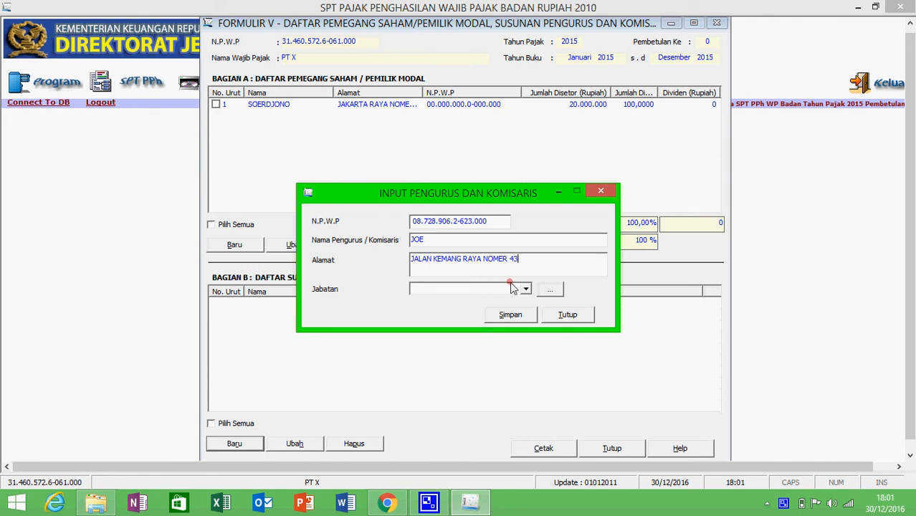
left_click(526, 289)
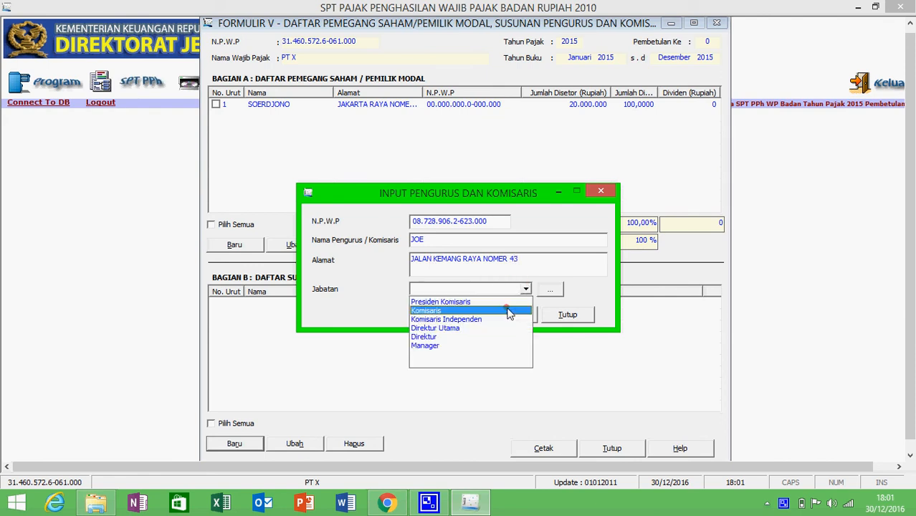
left_click(508, 312)
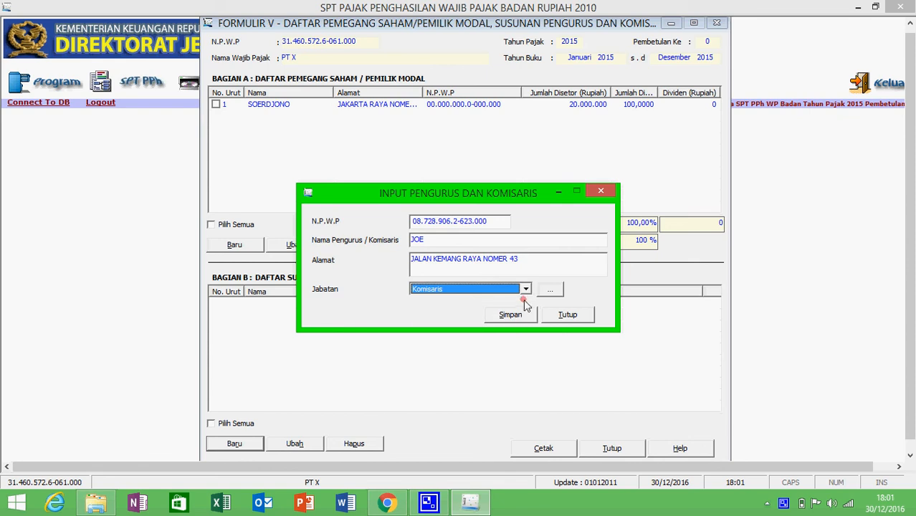
left_click(523, 315)
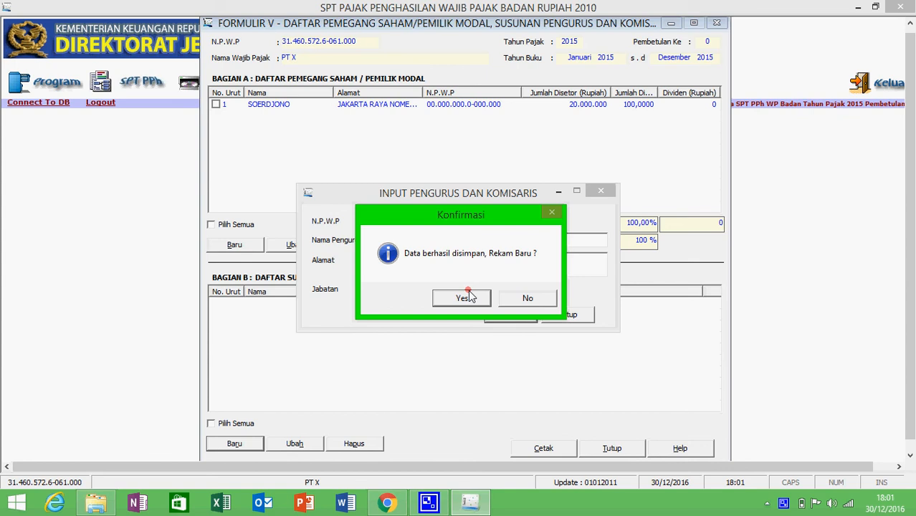
left_click(467, 297)
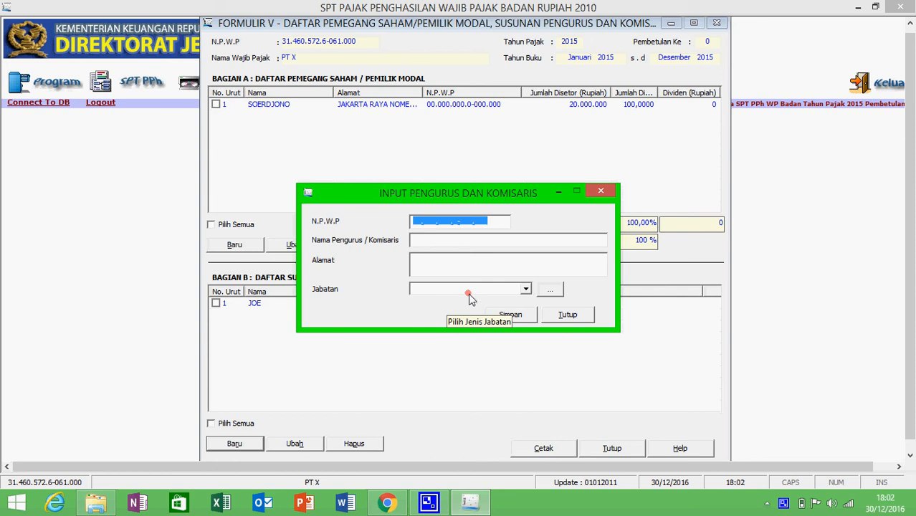
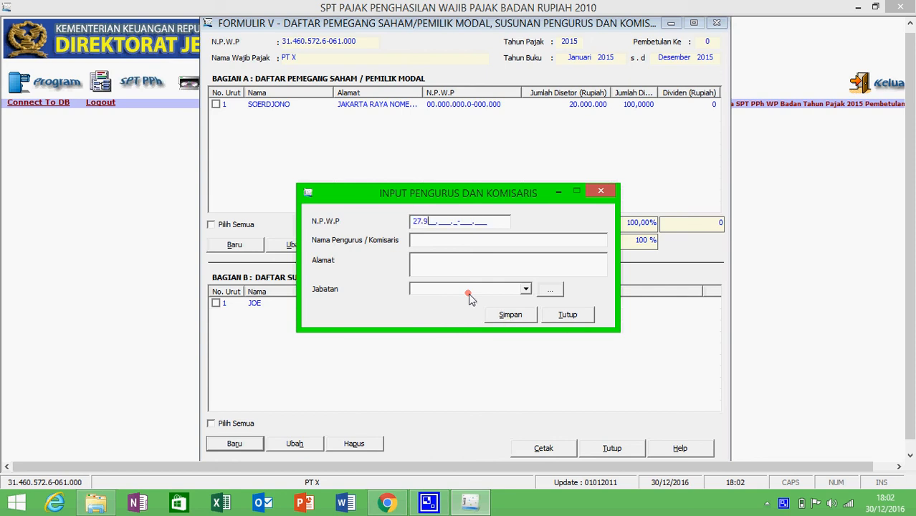
Add a Direktur with their NPWP, name and address, save without another record, and close Formulir V
left_click(457, 244)
type("KRISM")
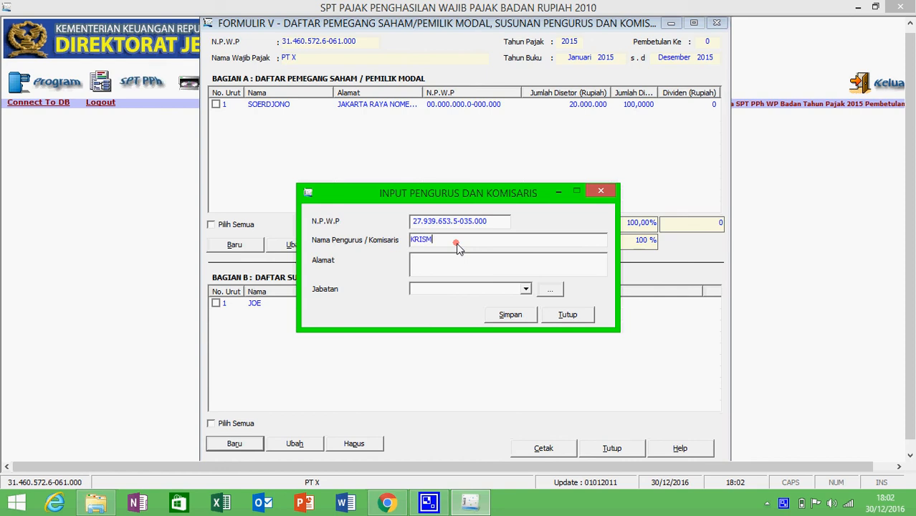
type("OYO")
left_click(456, 266)
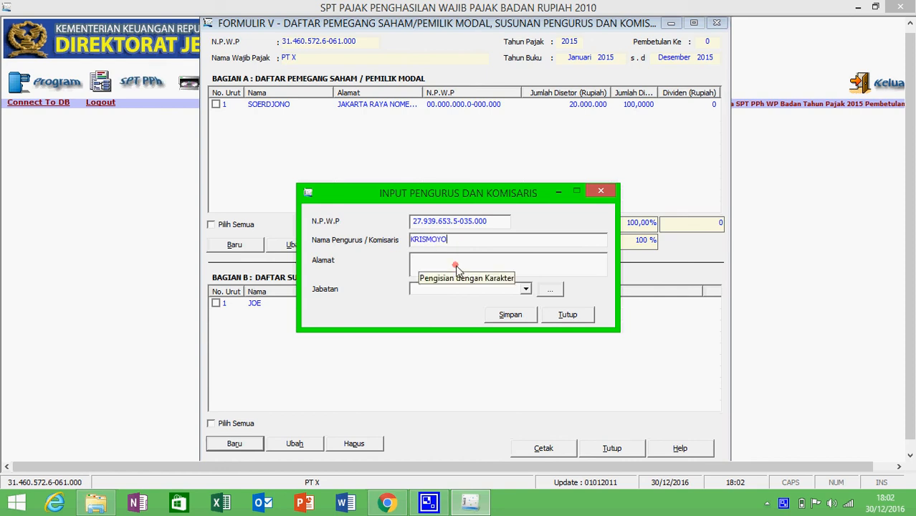
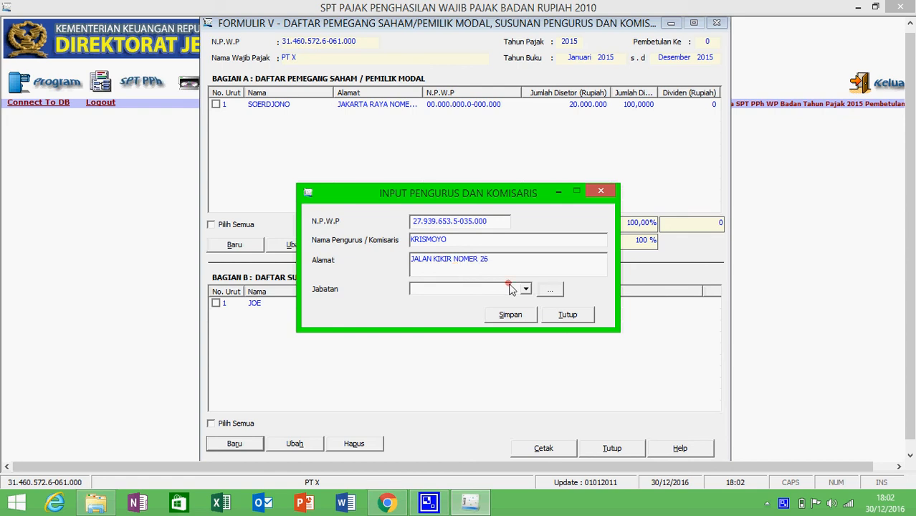
left_click(524, 289)
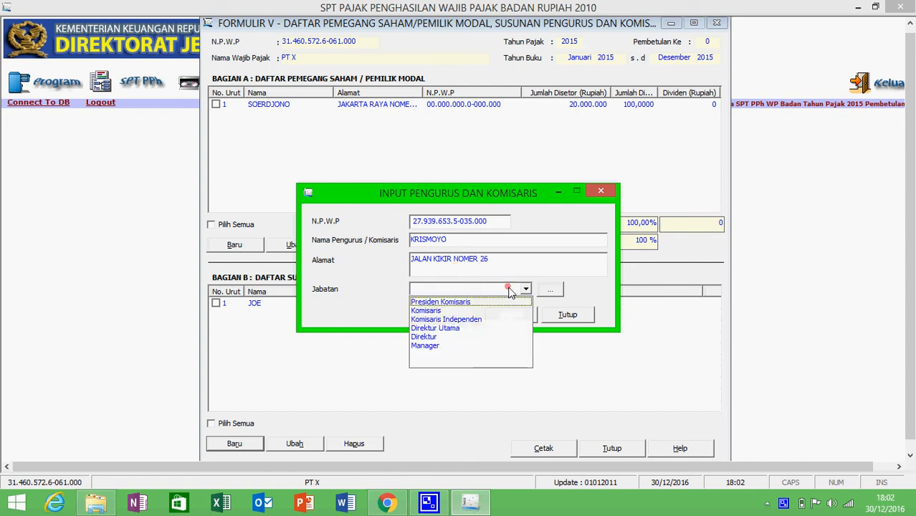
left_click(467, 336)
left_click(506, 316)
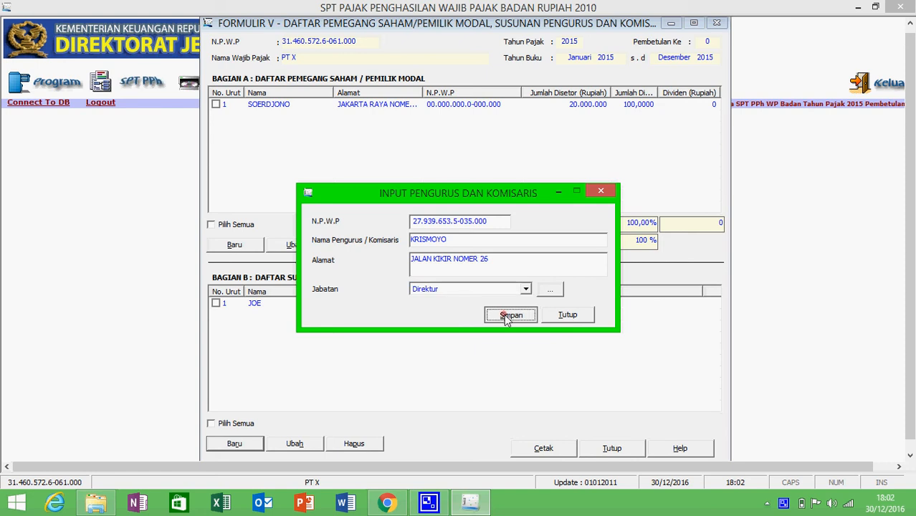
left_click(517, 297)
left_click(543, 310)
left_click(618, 448)
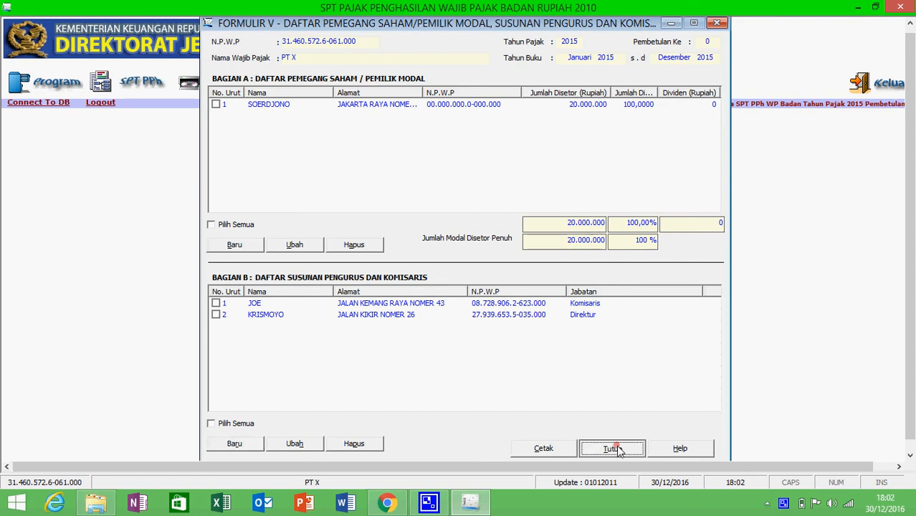
Open Formulir 1771-IV for final-taxed and non-object income from the SPT Lampiran list
left_click(133, 83)
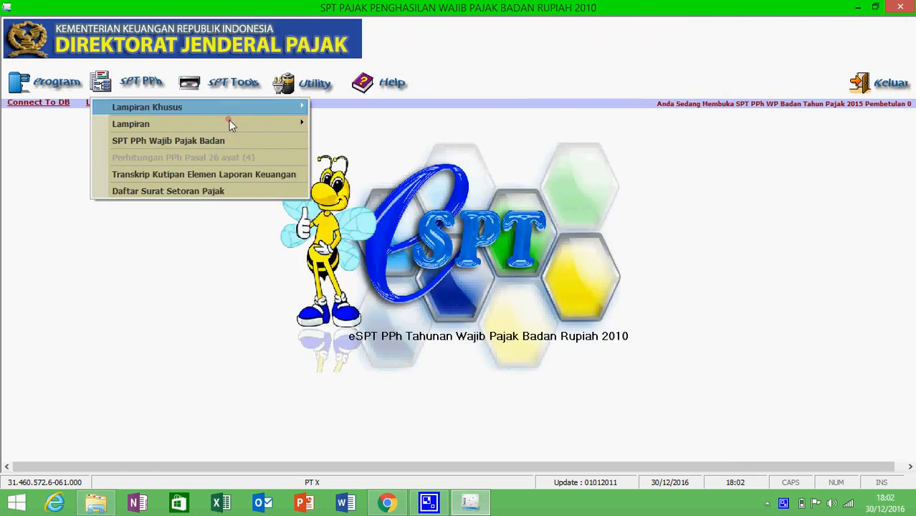
mouse_move(295, 123)
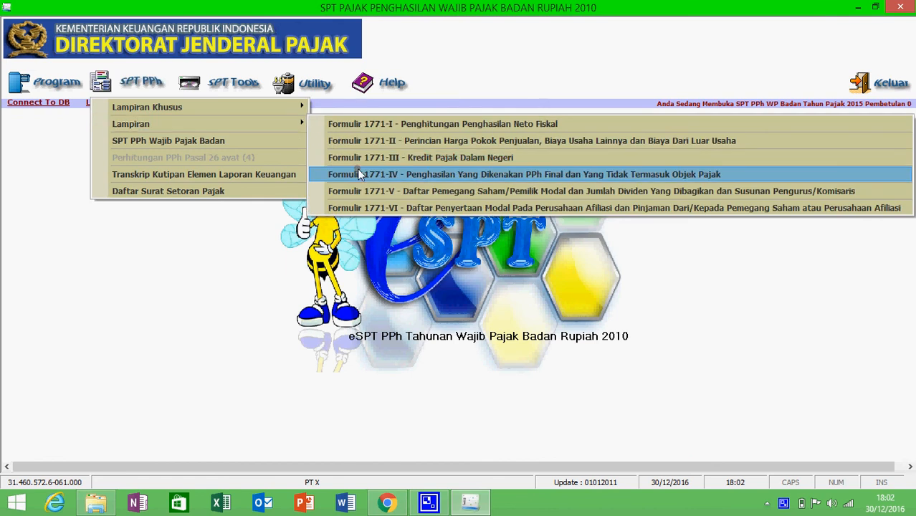
left_click(359, 174)
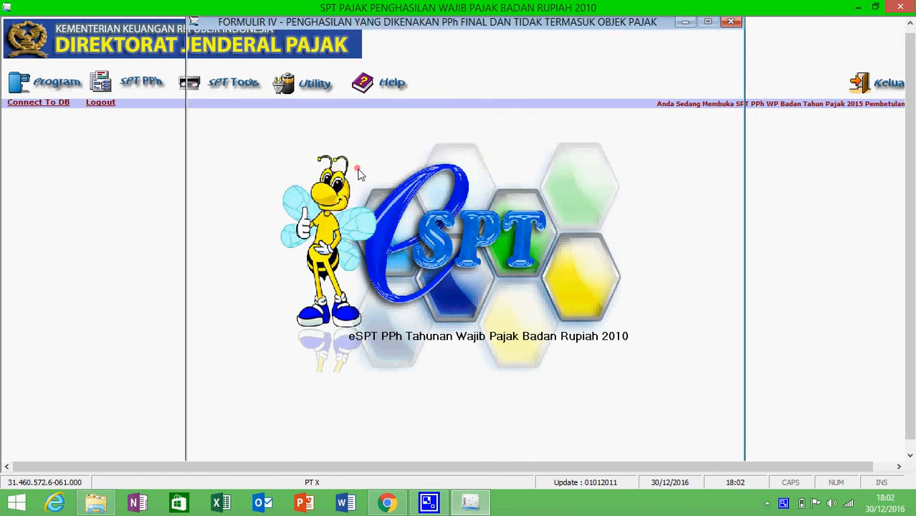
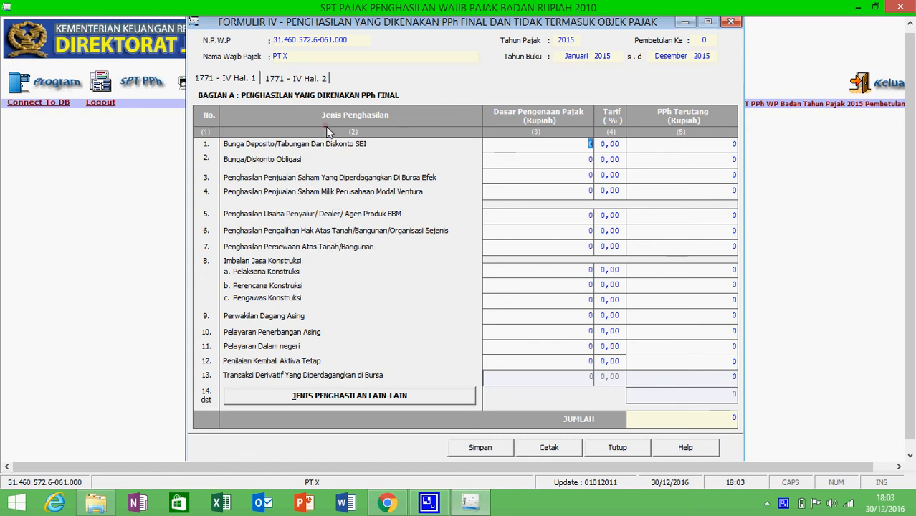
Enter 100.000.000 as dividend income in row 3 of Bagian B on 1771-IV page 2
left_click(302, 76)
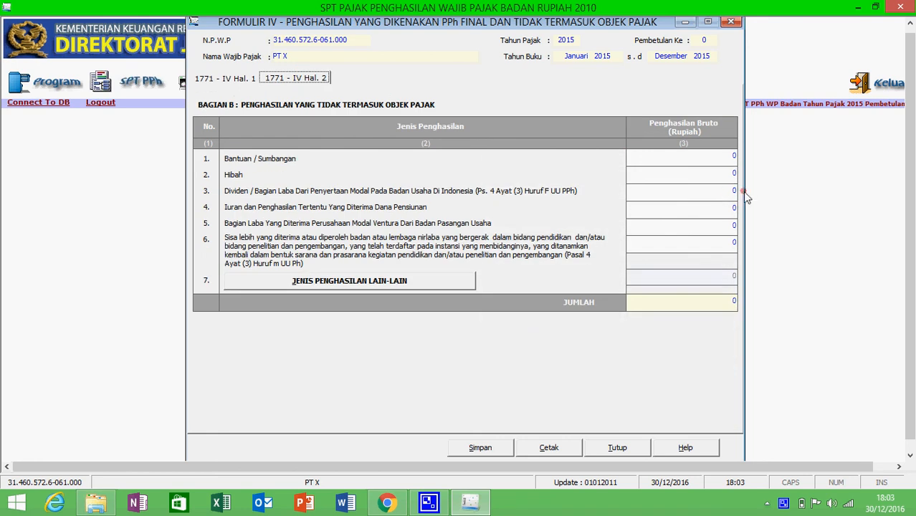
left_click_drag(731, 191, 736, 190)
type("10")
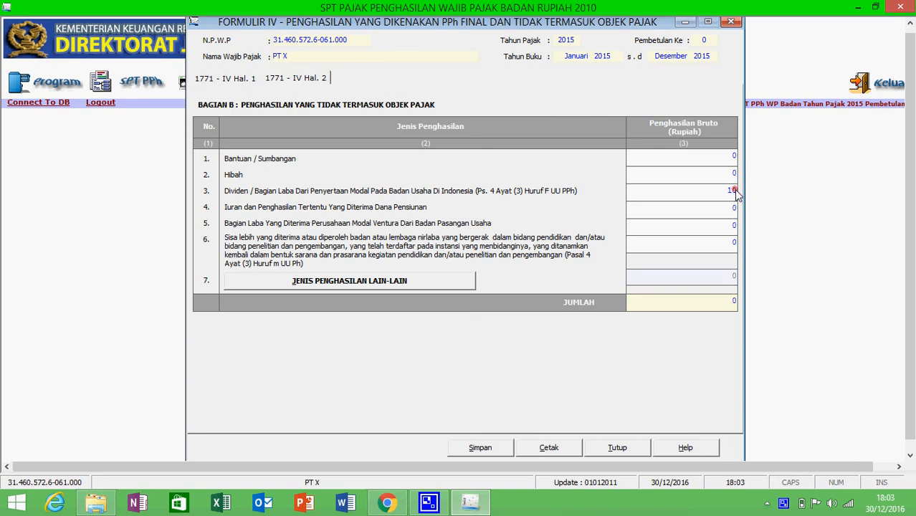
type("0000000")
left_click(654, 172)
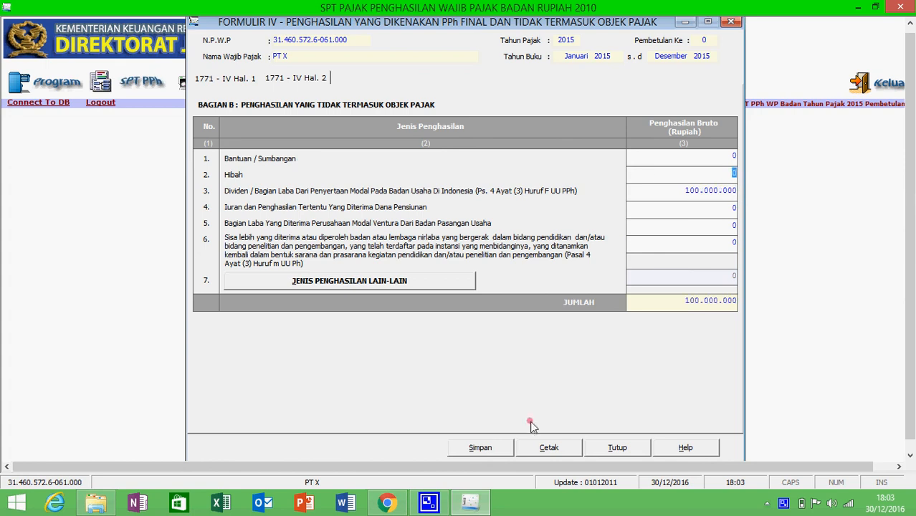
Save the Bagian B entries, confirm the save, and close Formulir 1771-IV
left_click(481, 447)
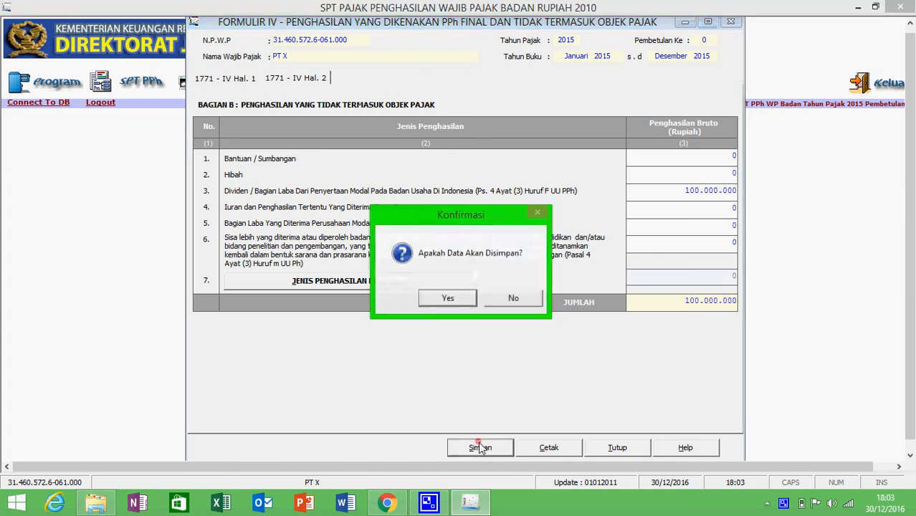
left_click(448, 298)
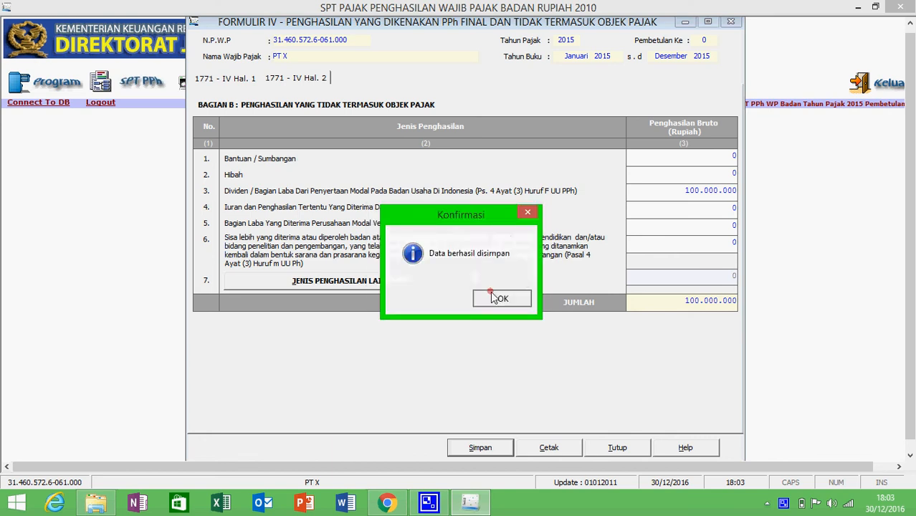
left_click(492, 297)
left_click(608, 452)
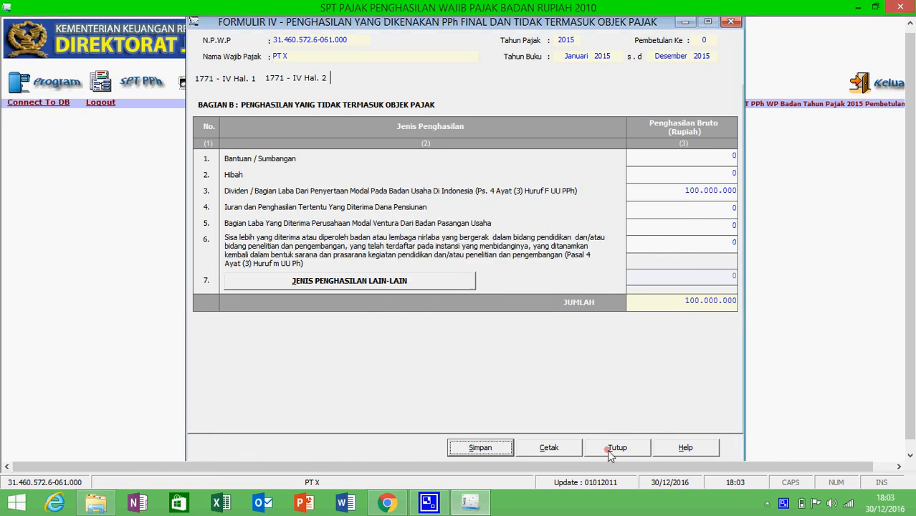
left_click(139, 81)
mouse_move(211, 127)
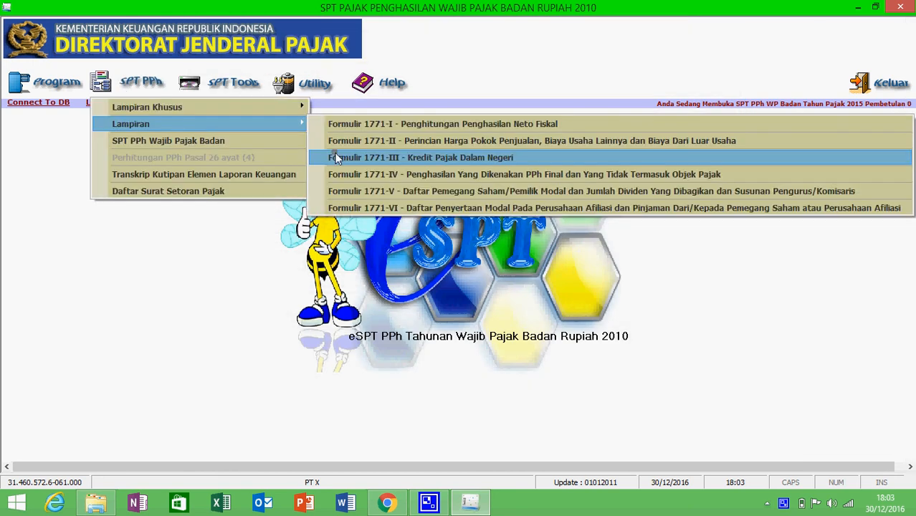
Open Formulir 1771-III, browse a new PPh Pasal 22 credit entry's options, then cancel and close
left_click(335, 157)
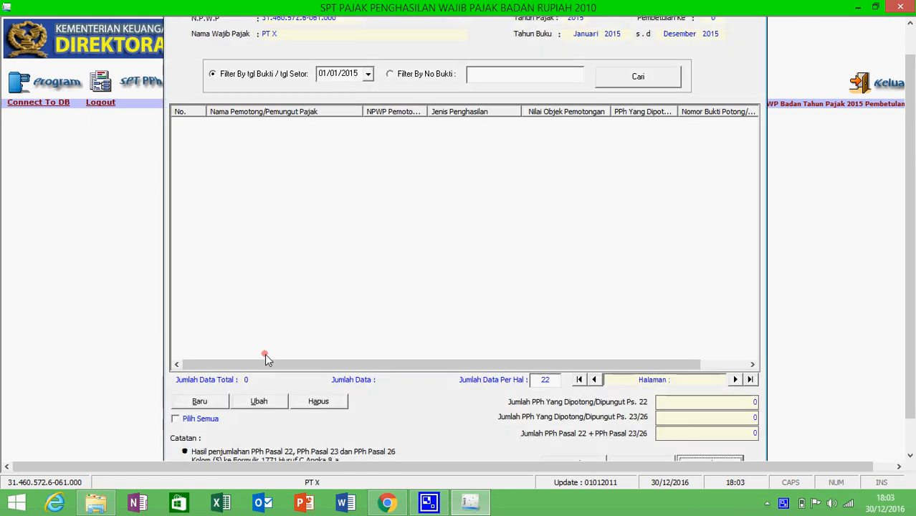
left_click(199, 402)
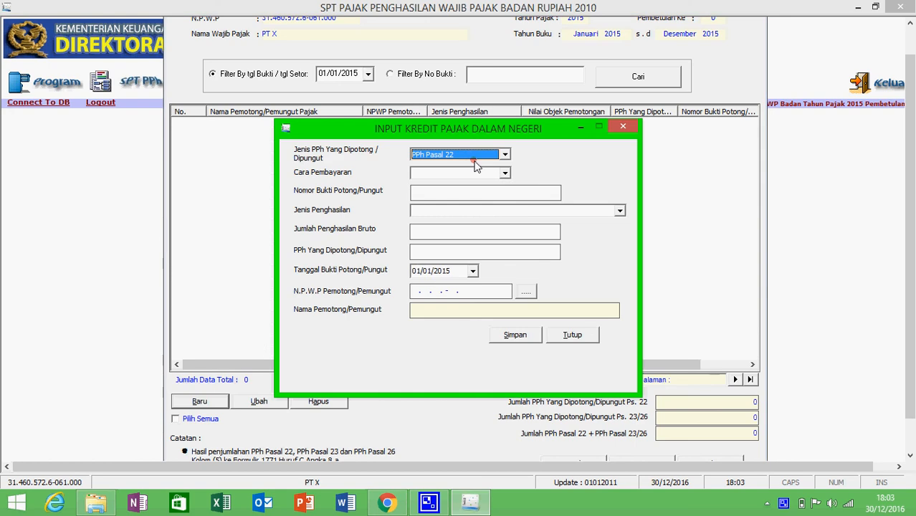
left_click(476, 157)
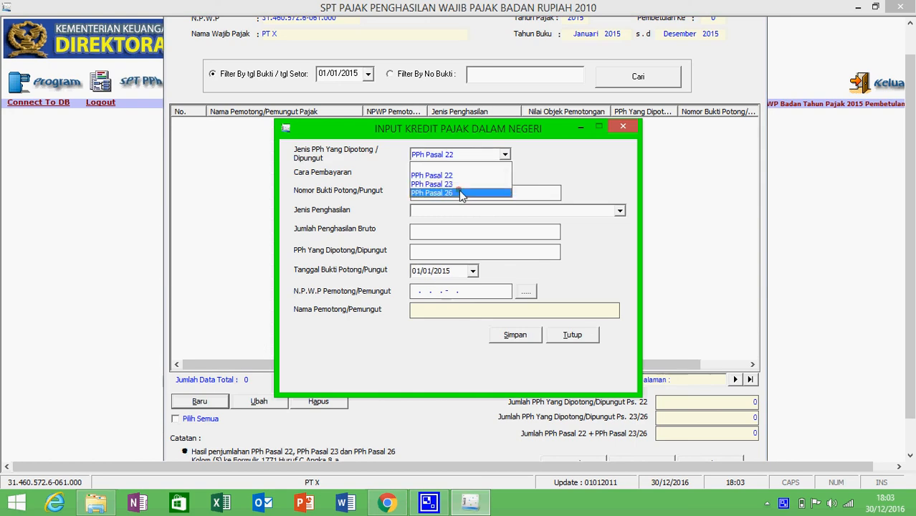
left_click(505, 162)
left_click(505, 172)
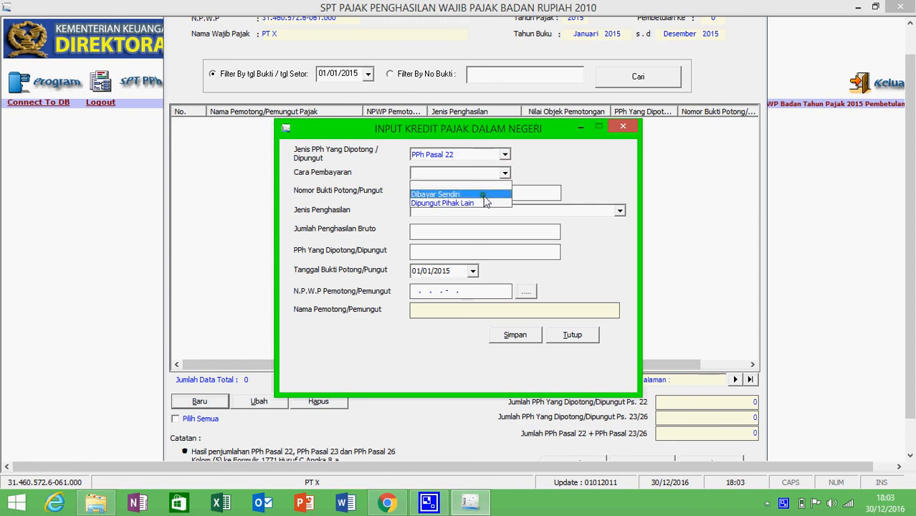
left_click(504, 173)
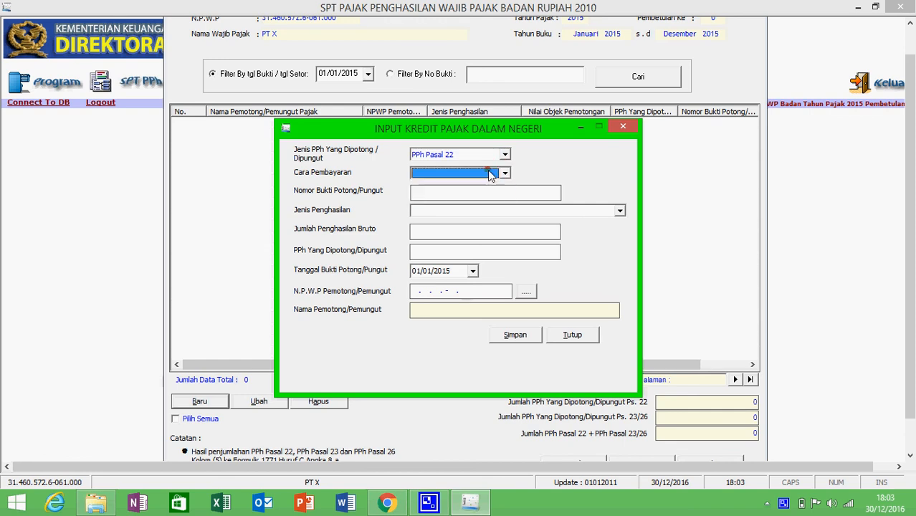
left_click(470, 211)
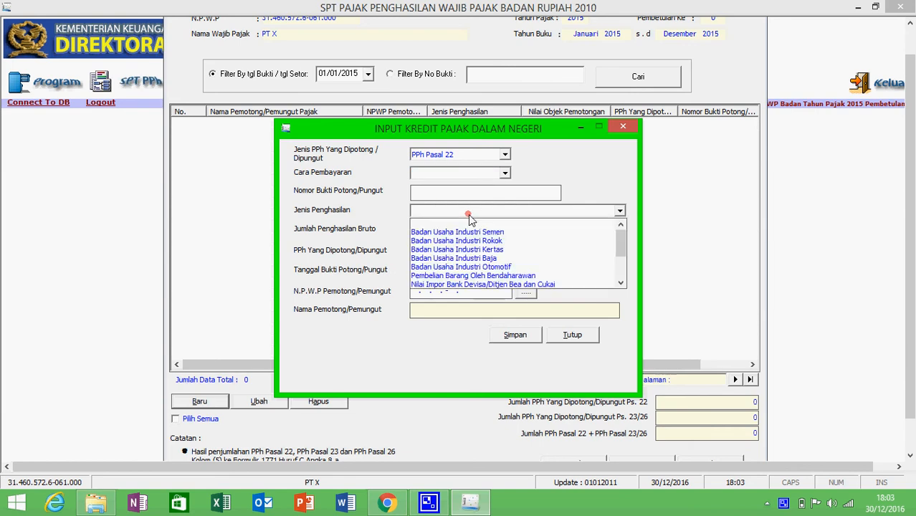
left_click_drag(620, 251, 622, 284)
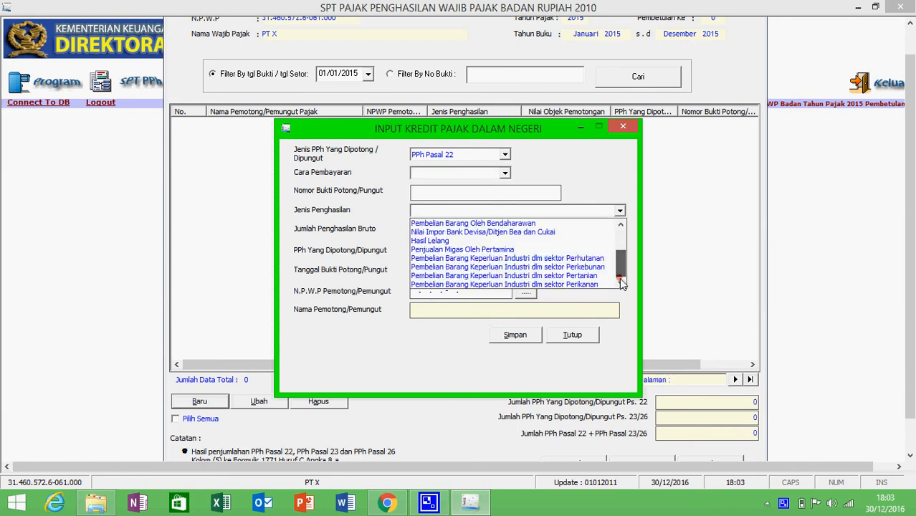
left_click(605, 211)
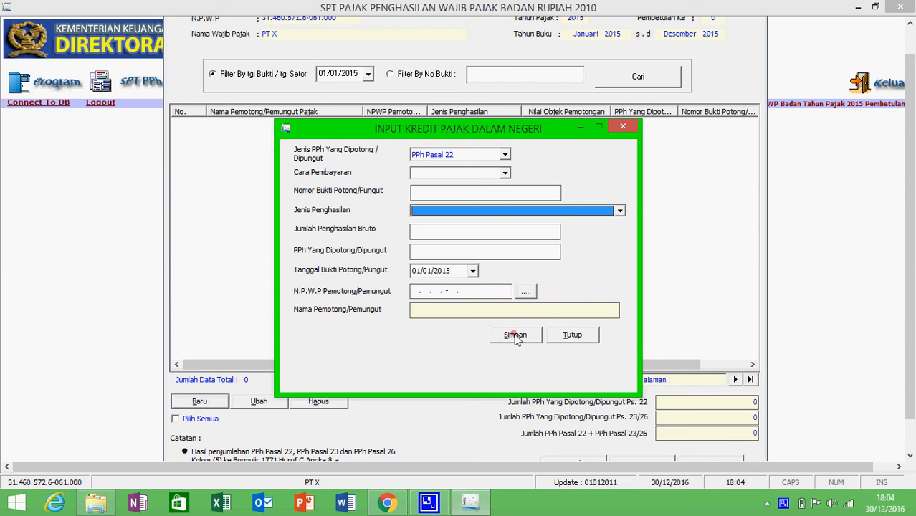
left_click(551, 337)
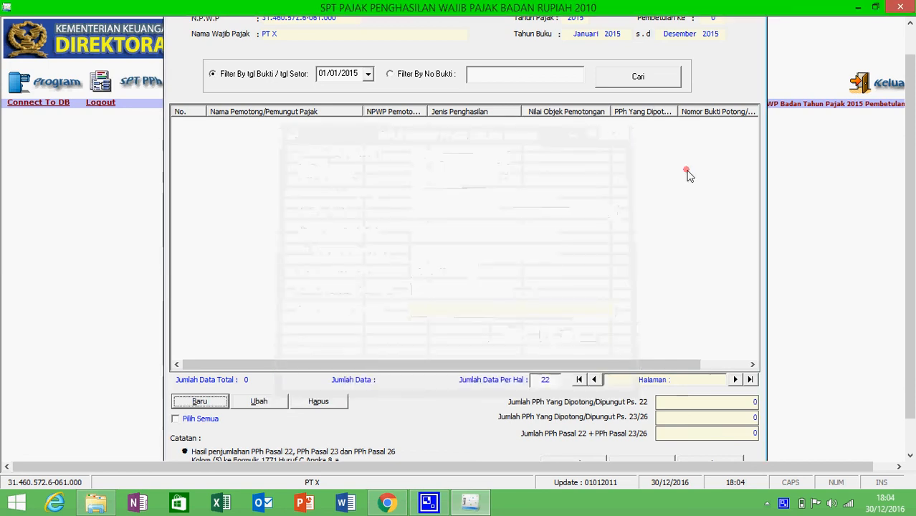
left_click(626, 458)
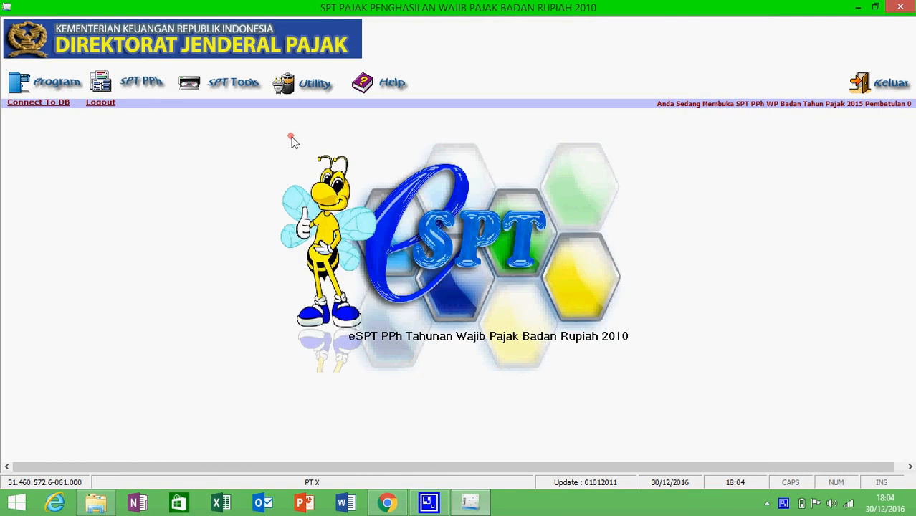
Browse the Utility and SPT Tools menus, then open Formulir 1771-II from the Lampiran list
left_click(292, 86)
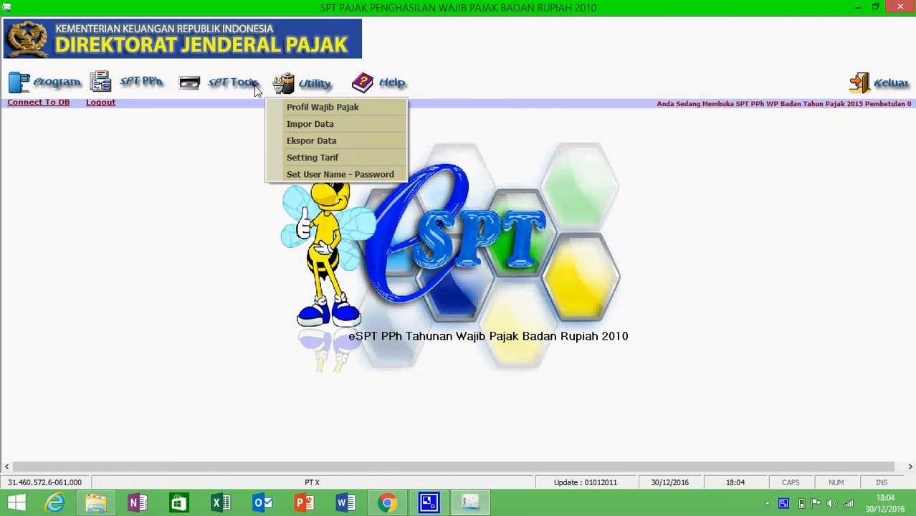
left_click(180, 88)
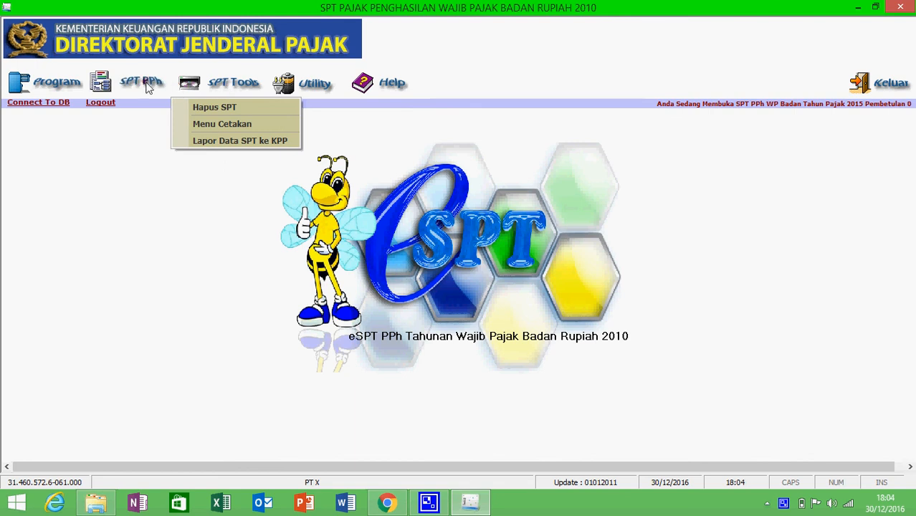
left_click(149, 87)
mouse_move(265, 119)
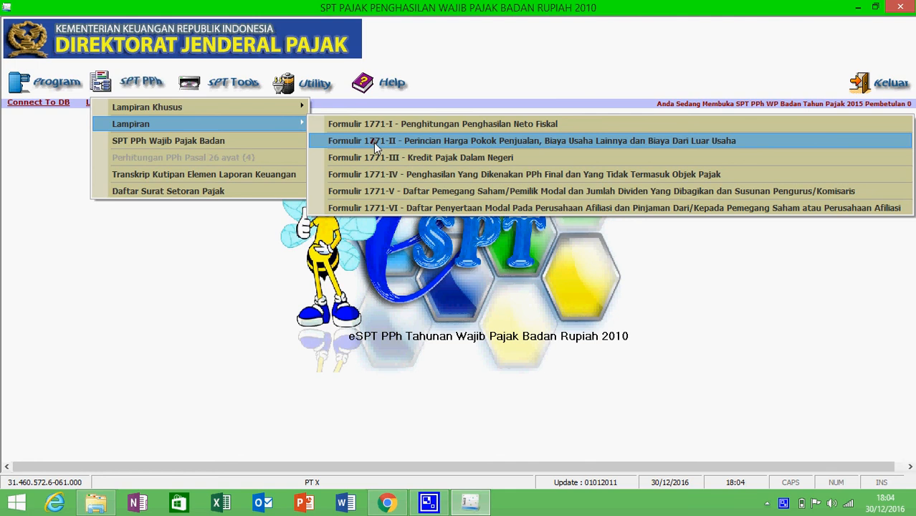
left_click(375, 142)
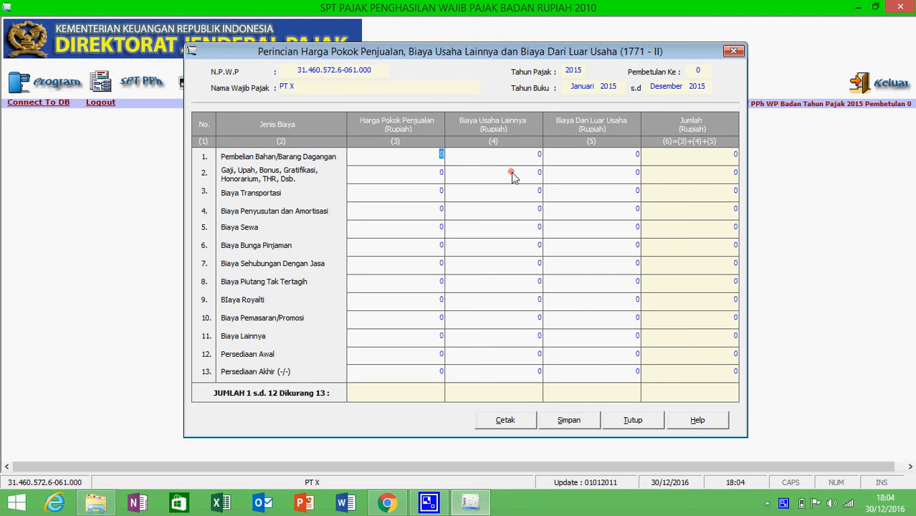
Enter purchases 1.000.000.000, salaries 500.000.000, transport 550.000.000 and depreciation 450.000.000
type("10000000000")
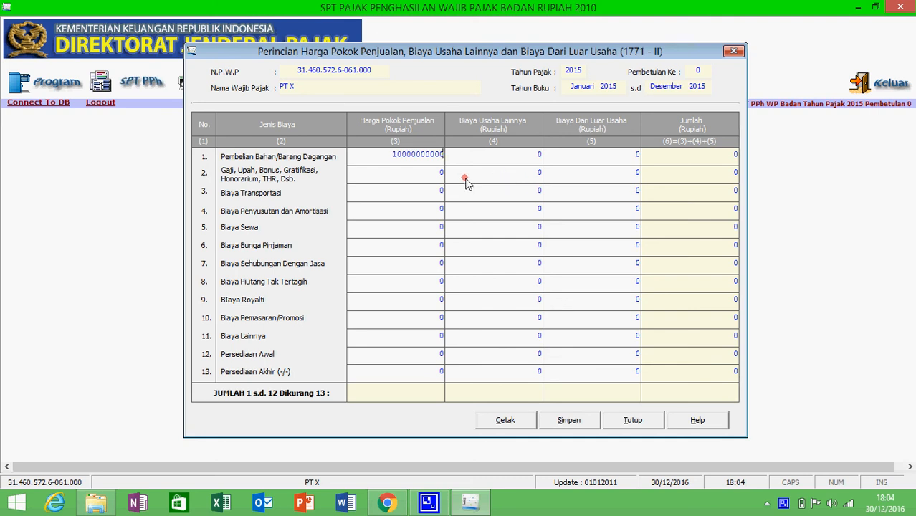
key("BackSpace")
left_click(431, 173)
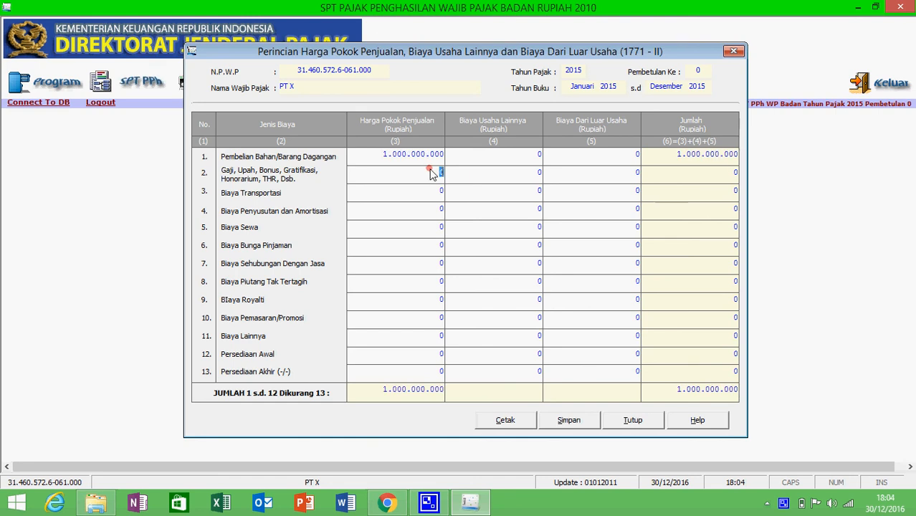
type("500000000")
left_click(429, 192)
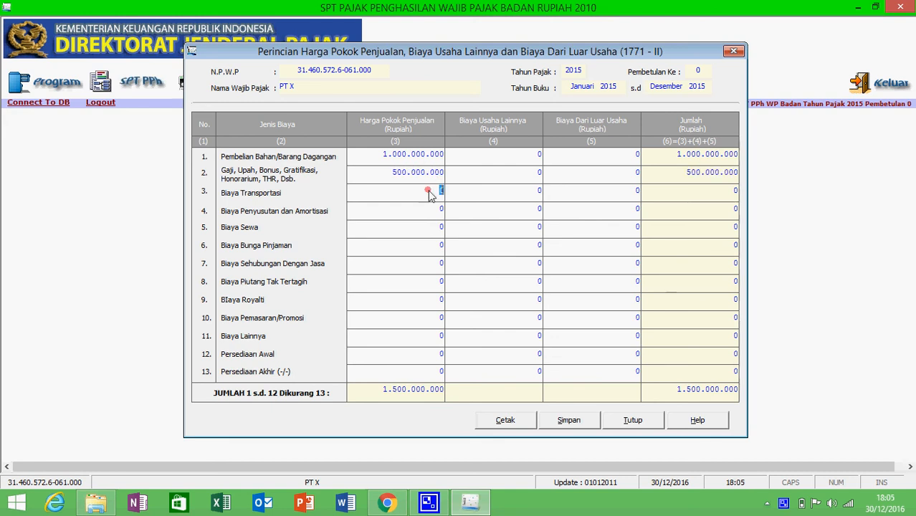
type("550000000")
left_click(434, 208)
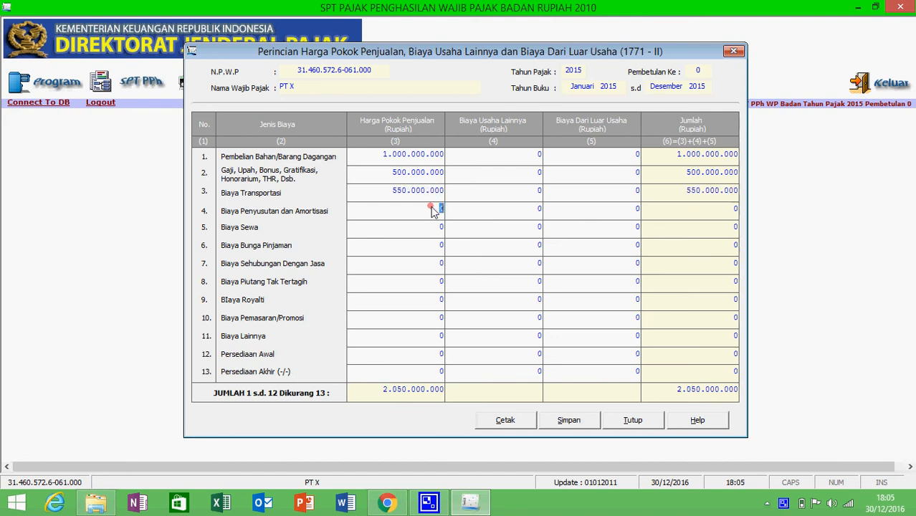
type("1.000.000.00")
left_click(431, 230)
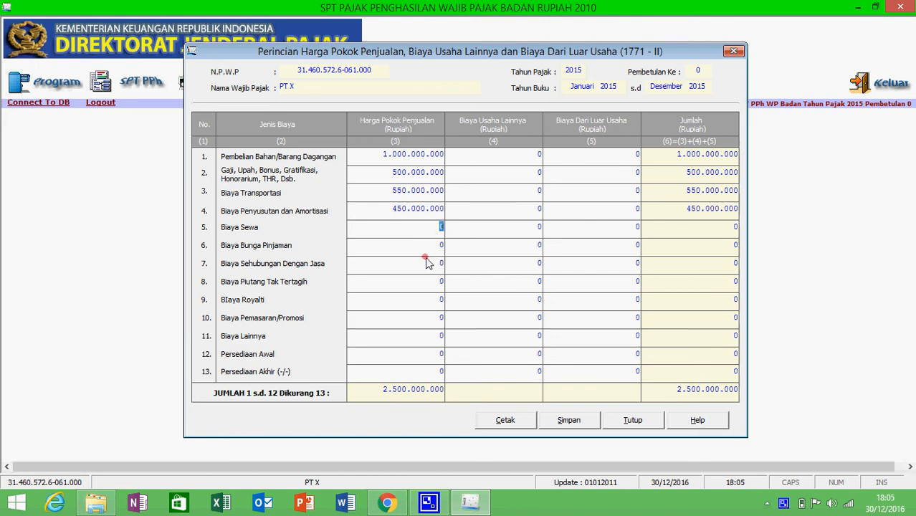
Enter bad debts 600.000.000, Biaya Lainnya 780.000.000, Persediaan Awal 500.000.000 and Persediaan Akhir 100.000.000
left_click(425, 286)
type("600000000")
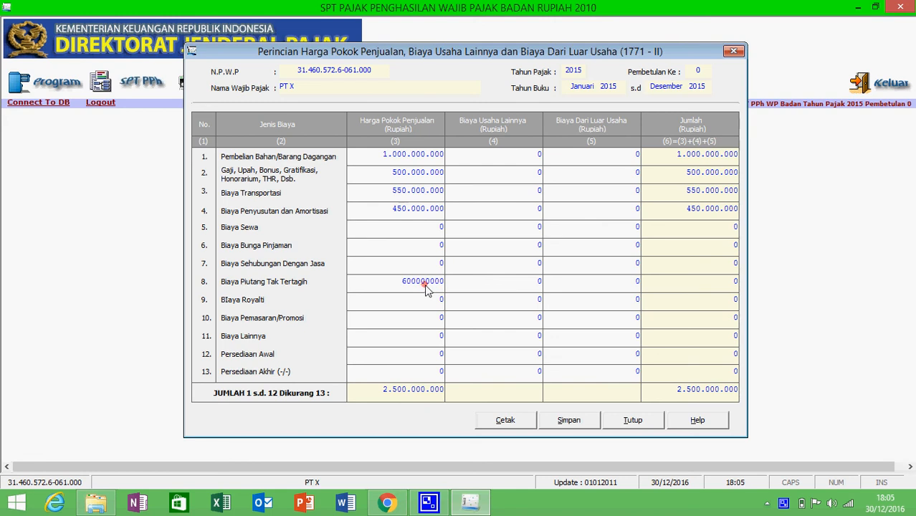
left_click(438, 336)
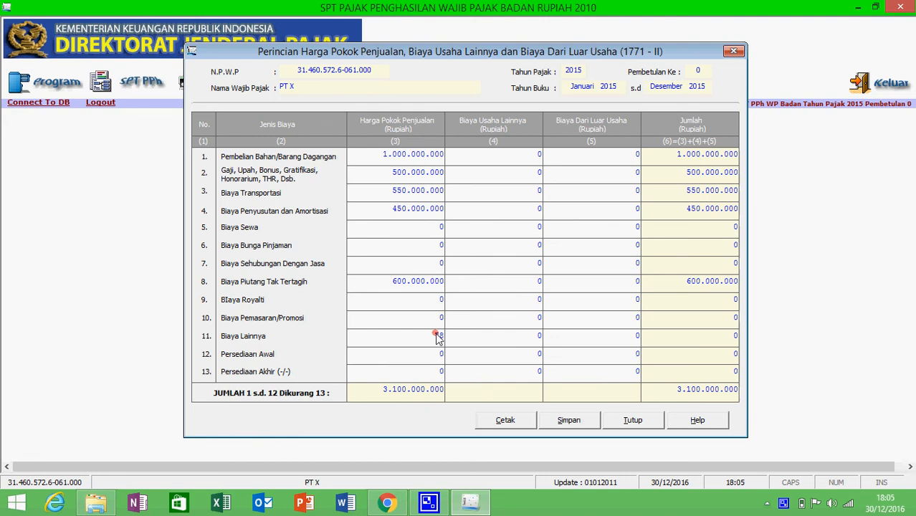
type("750000000")
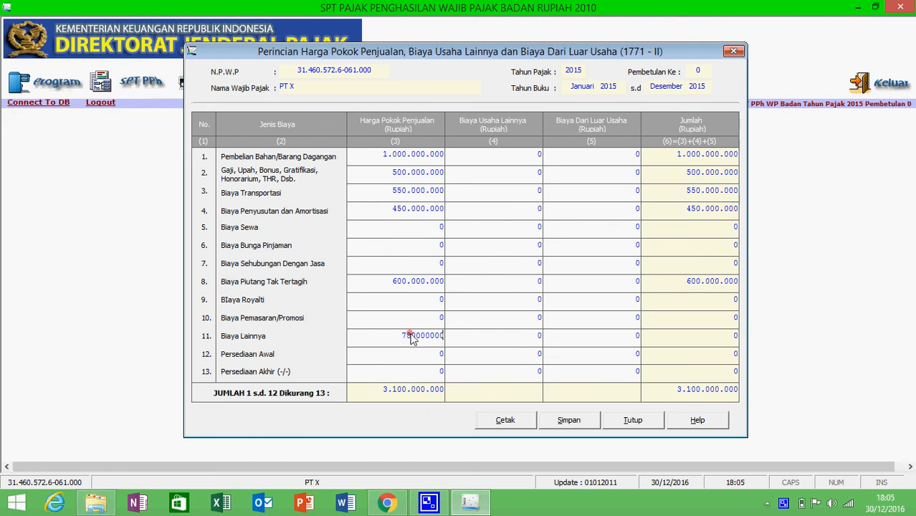
left_click(414, 319)
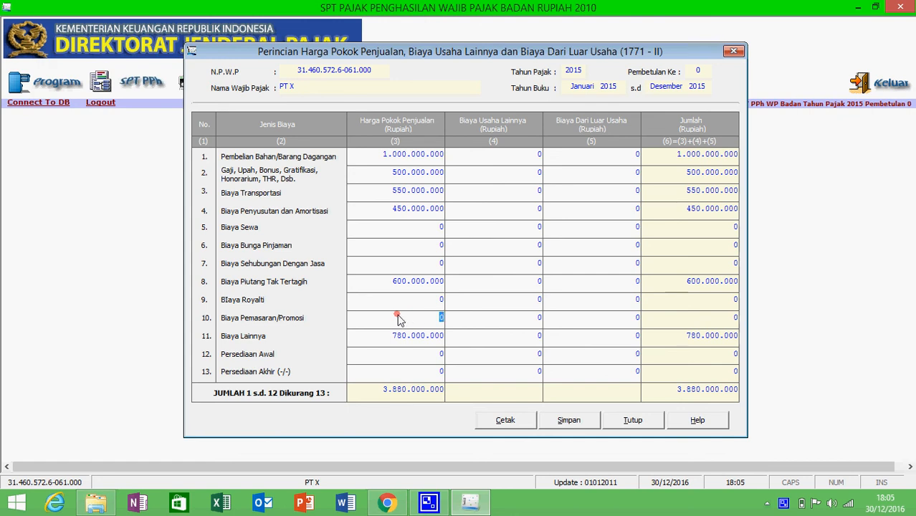
left_click(423, 358)
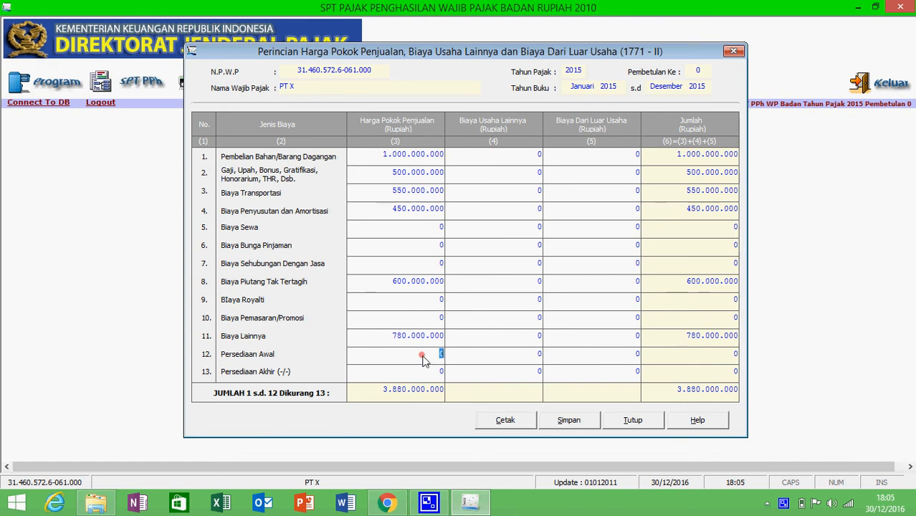
type("500000000")
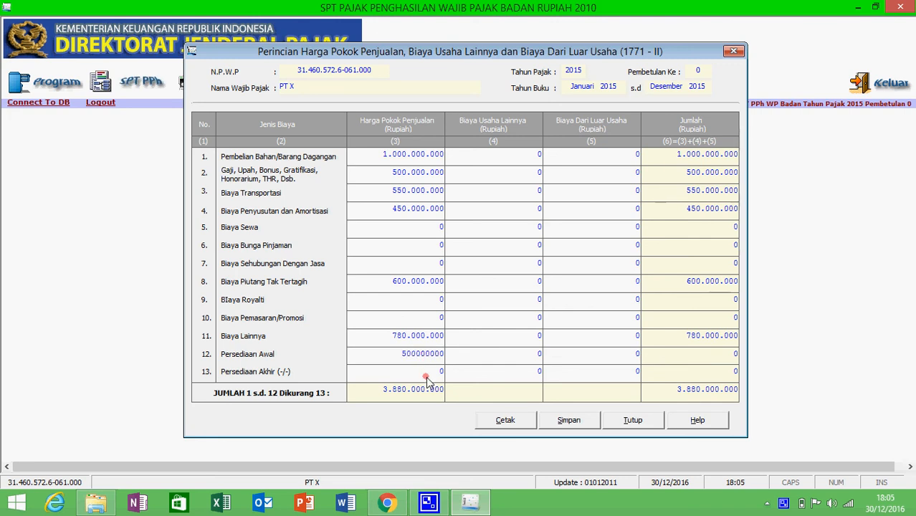
left_click(435, 376)
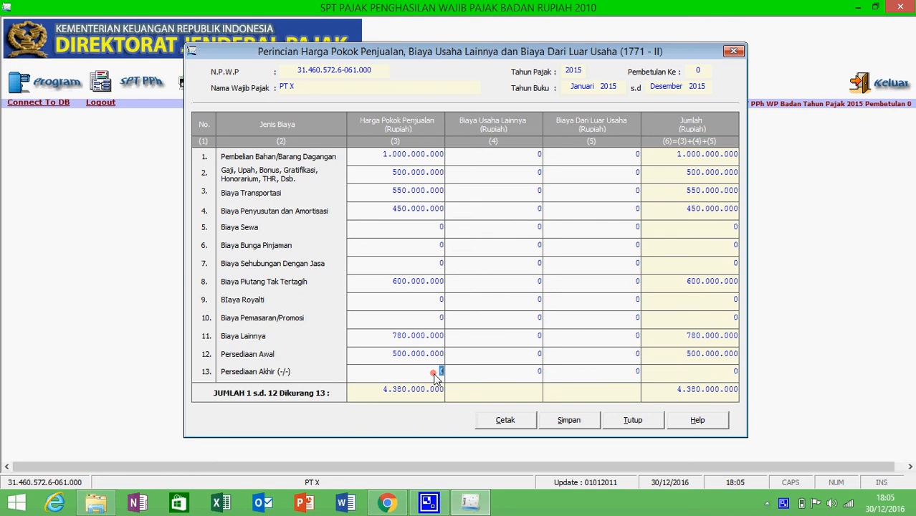
type("100000000")
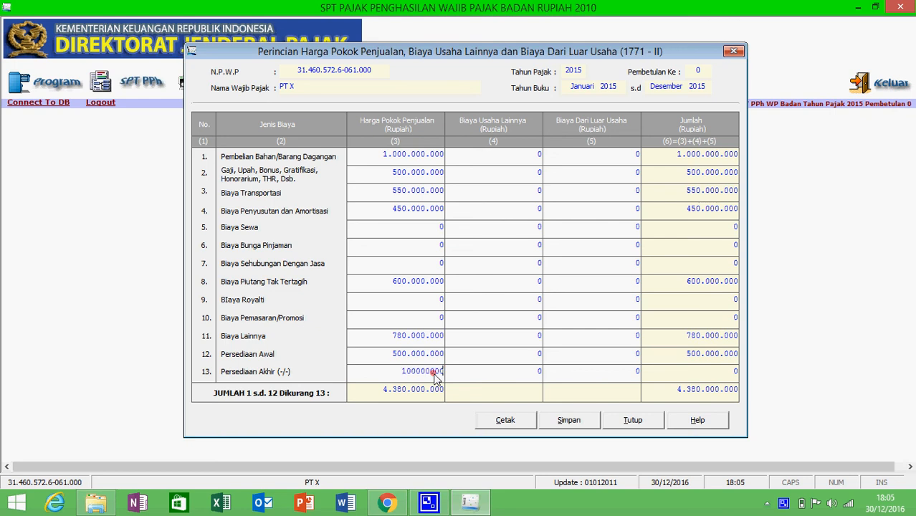
left_click(535, 246)
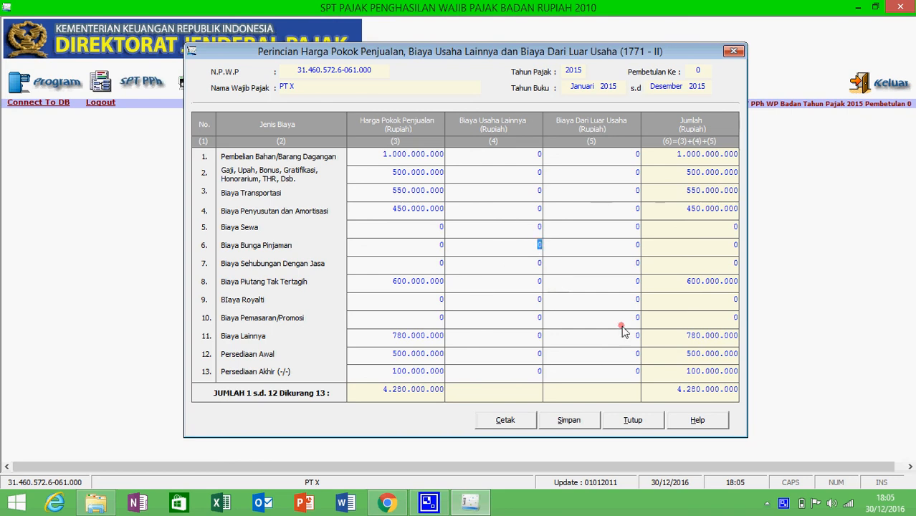
Save Formulir 1771-II despite the depreciation mismatch warning, then close it
left_click(577, 423)
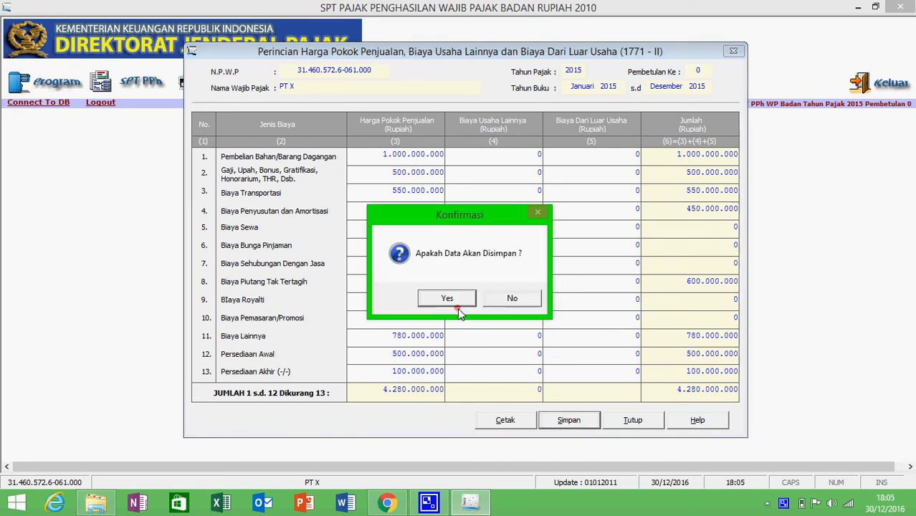
left_click(456, 299)
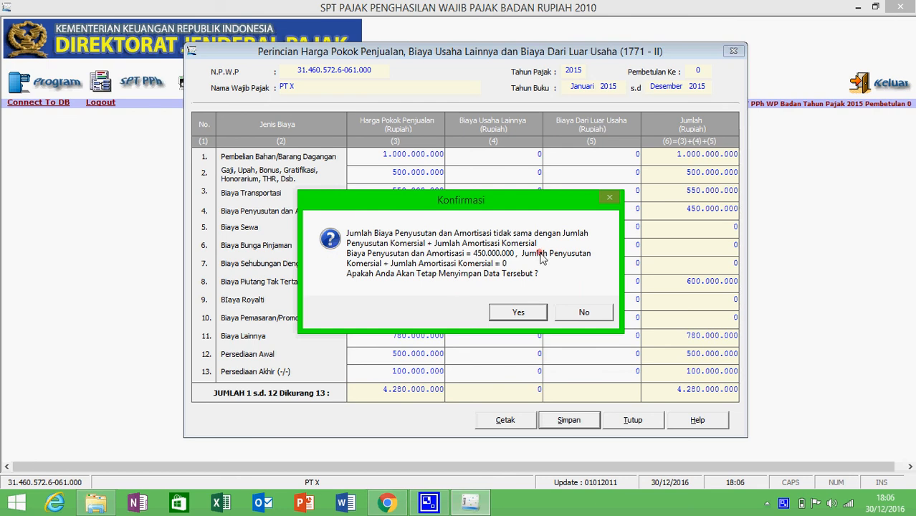
left_click(519, 312)
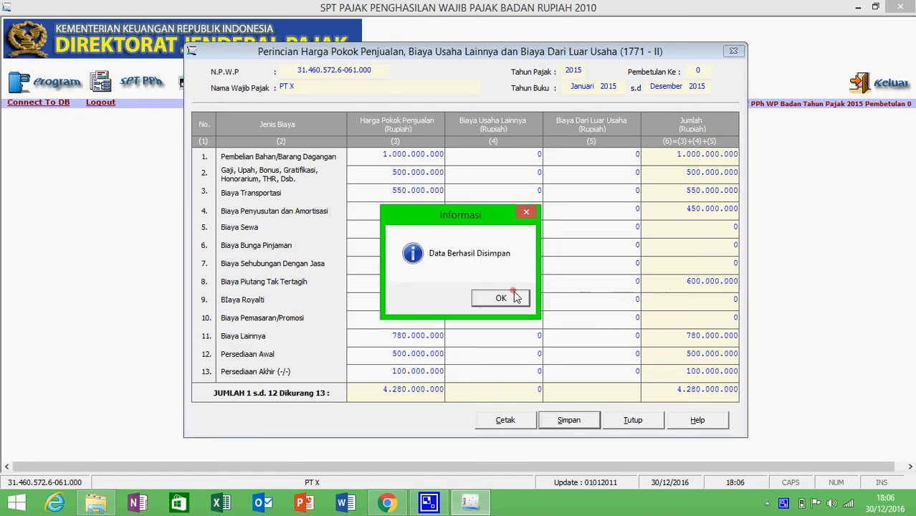
left_click(515, 299)
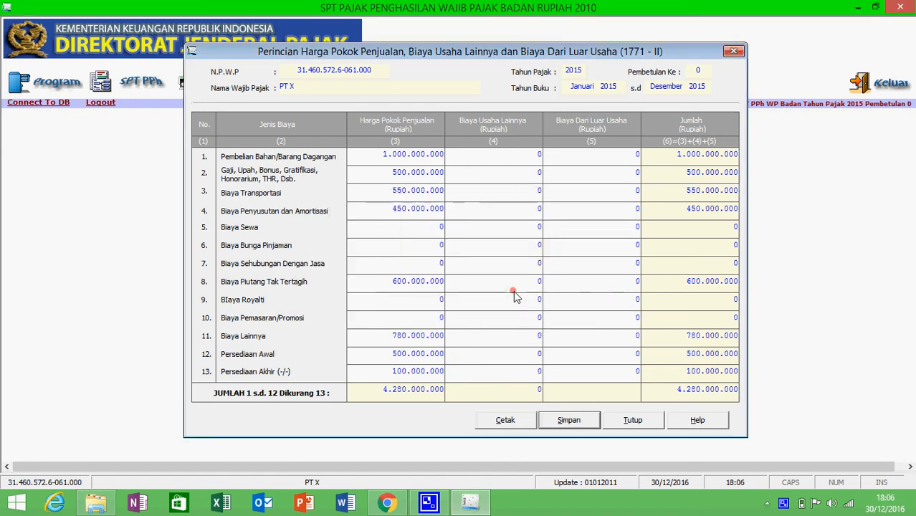
left_click(614, 420)
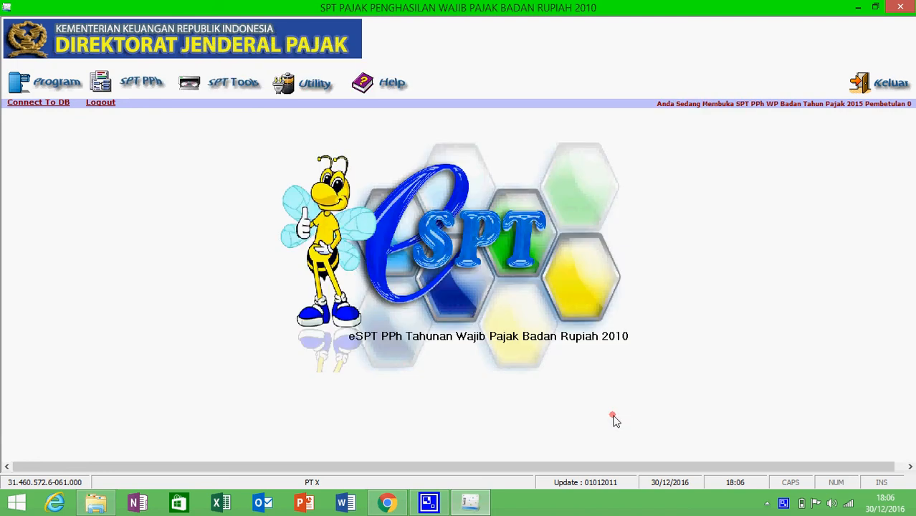
left_click(153, 84)
mouse_move(185, 109)
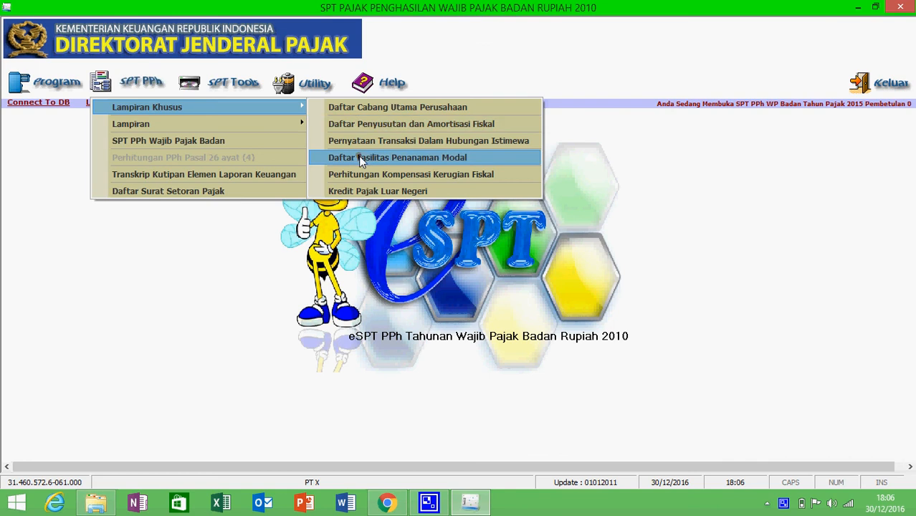
left_click(360, 192)
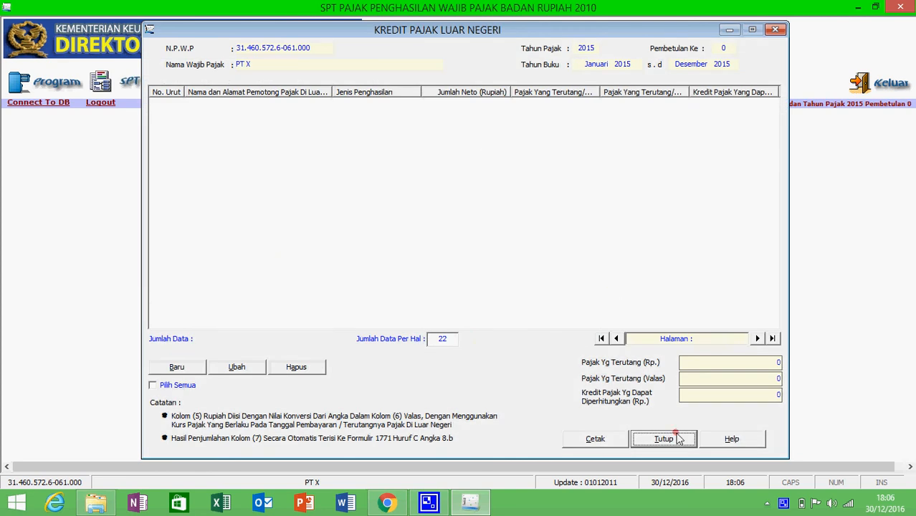
left_click(172, 367)
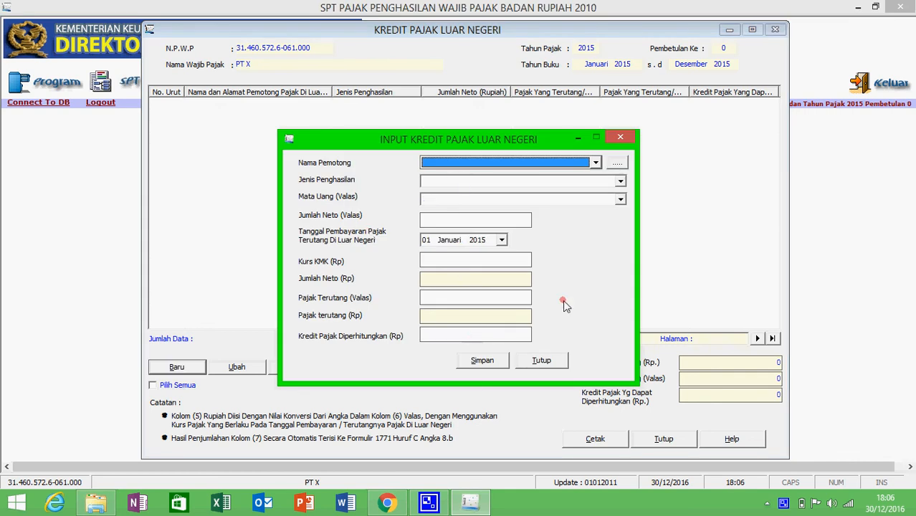
left_click(542, 360)
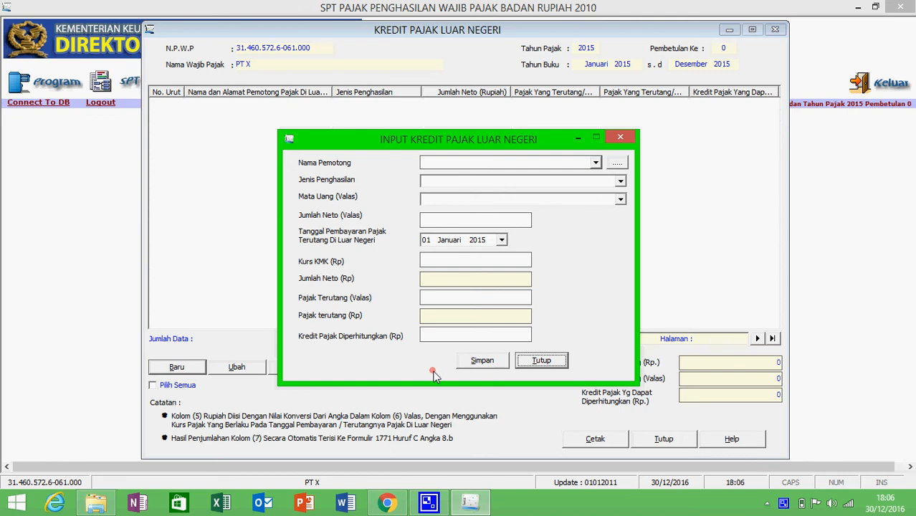
left_click(526, 356)
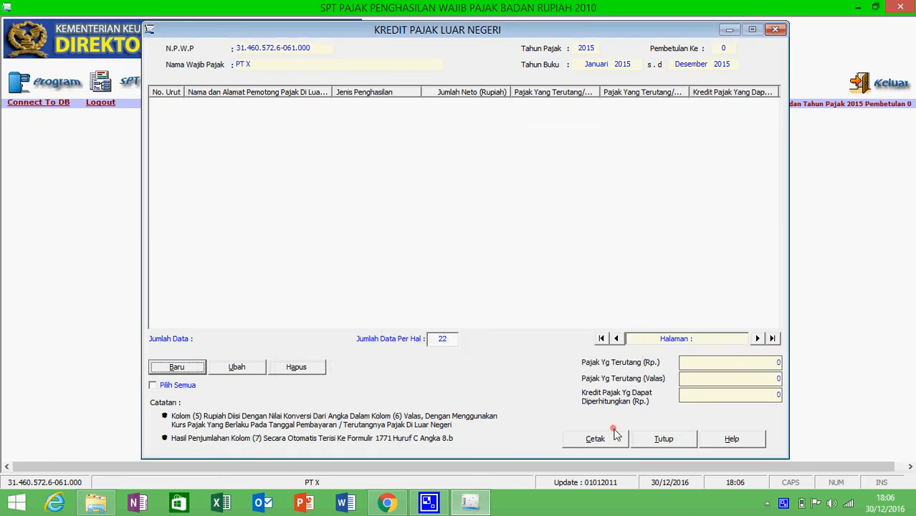
left_click(661, 441)
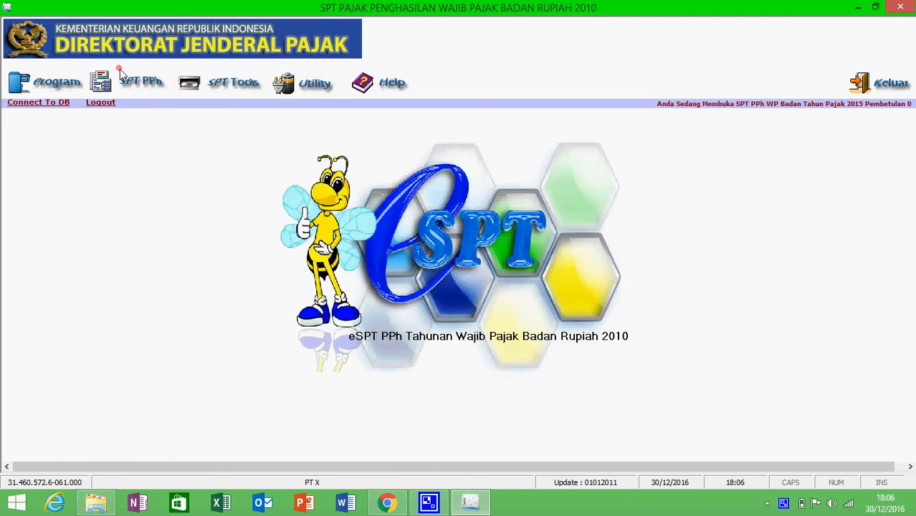
Open Perhitungan Kompensasi Kerugian Fiskal and start editing the empty prior-year profit/loss figures
left_click(156, 90)
mouse_move(269, 106)
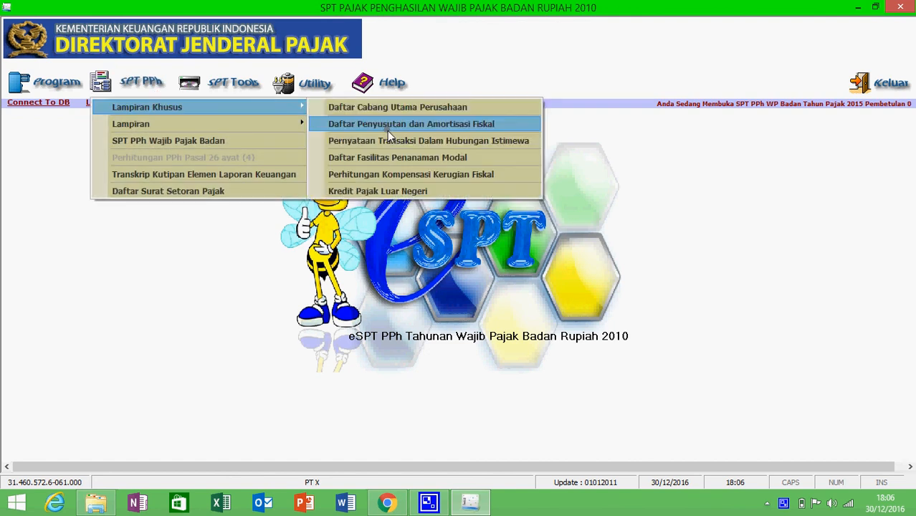
left_click(399, 174)
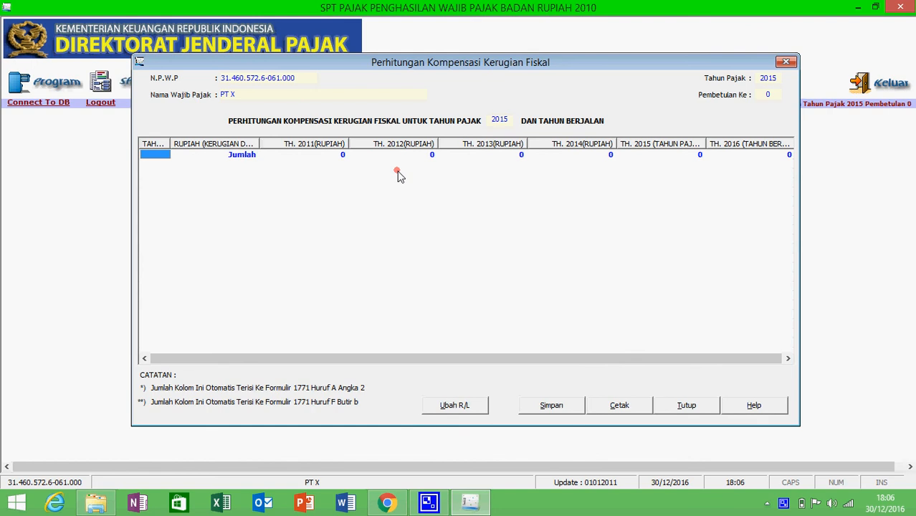
left_click(482, 407)
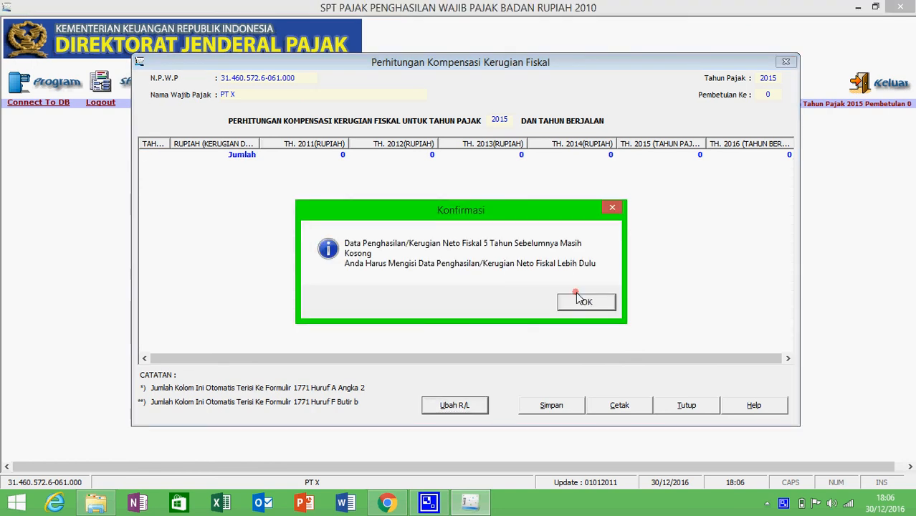
left_click(585, 302)
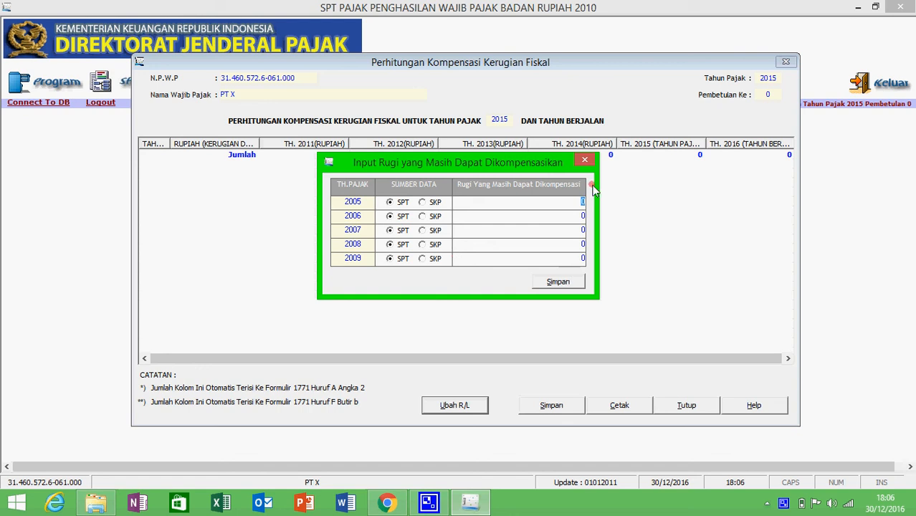
Save the 2005–2009 compensable losses as zero and close the window without resaving
left_click(587, 157)
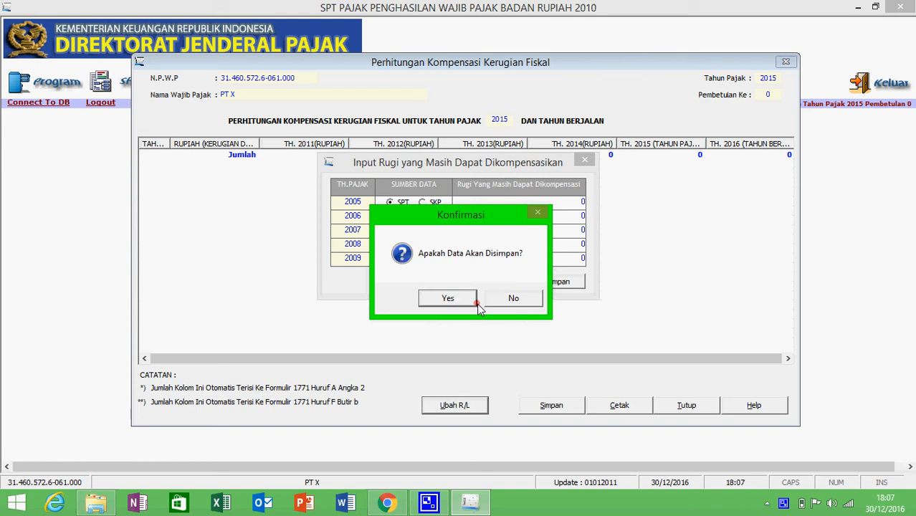
left_click(450, 299)
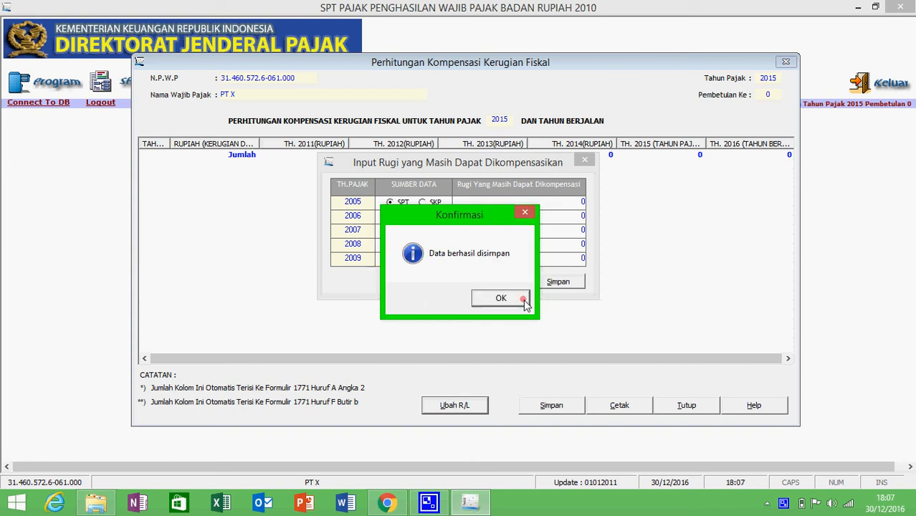
left_click(526, 304)
left_click(674, 406)
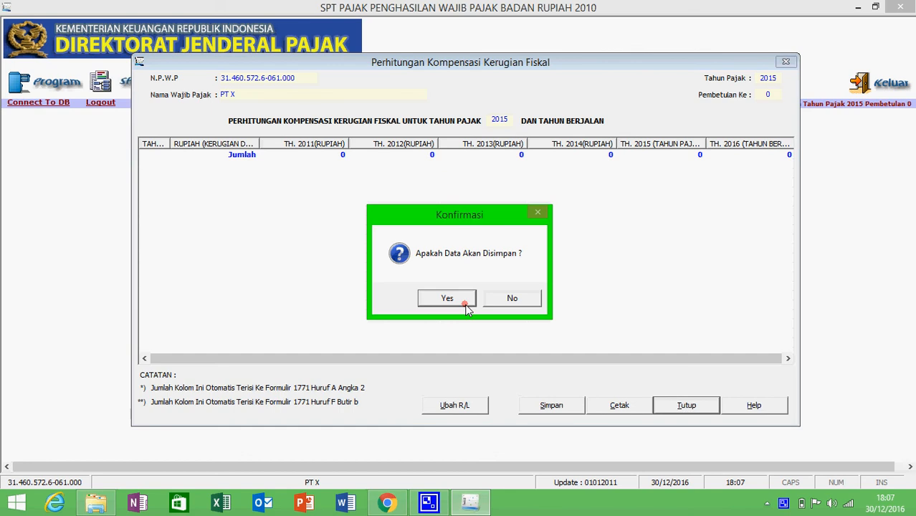
left_click(536, 296)
left_click(143, 83)
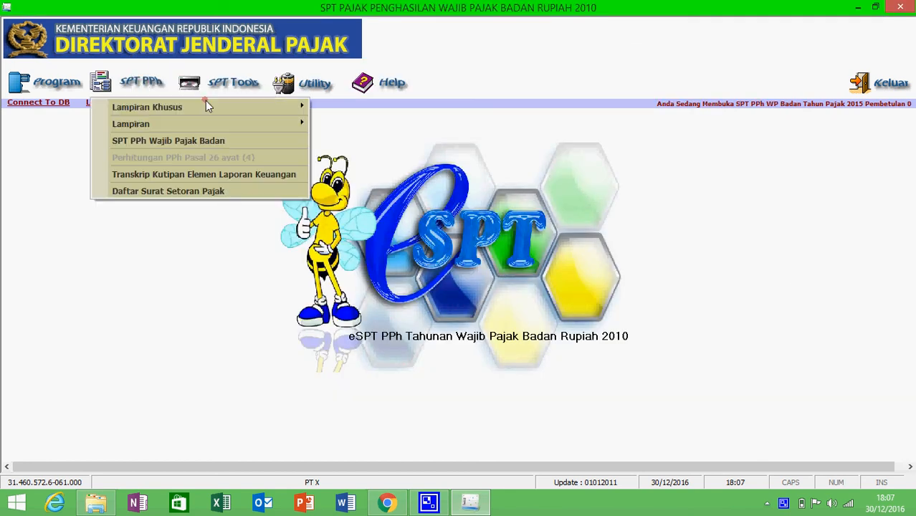
Open the Hubungan Istimewa statement, view Bagian 3A-1 and 3A-2, then close it unchanged
mouse_move(205, 106)
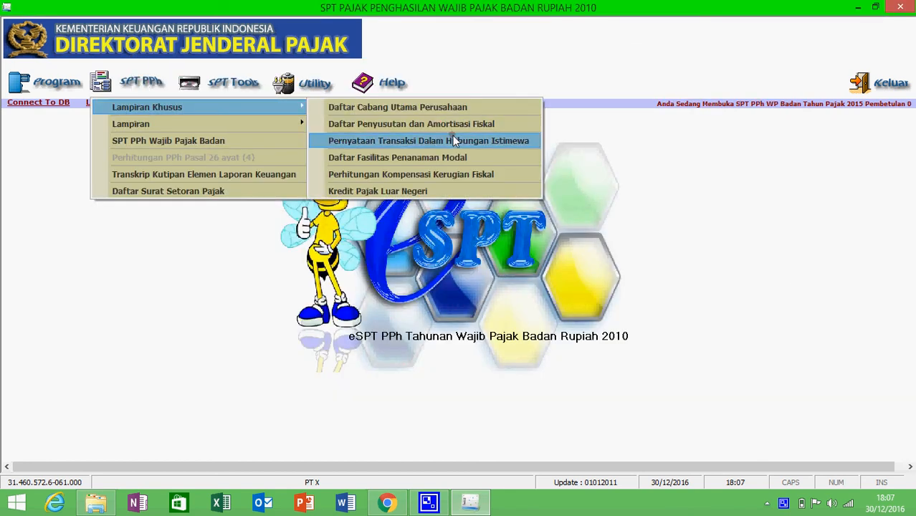
left_click(455, 141)
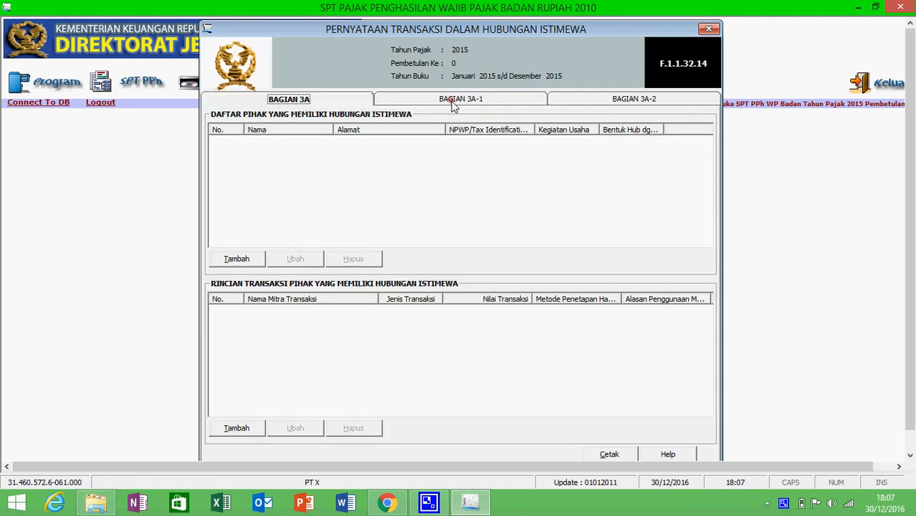
left_click(455, 104)
left_click(653, 100)
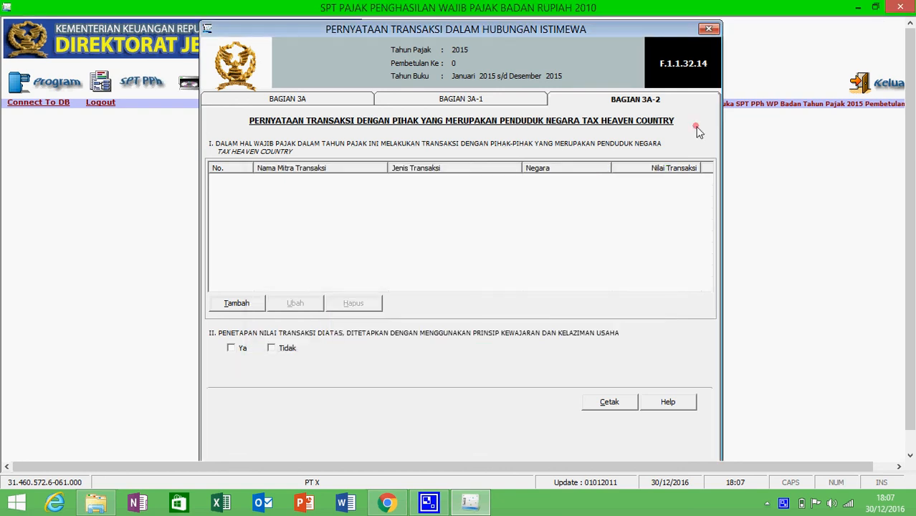
left_click(710, 29)
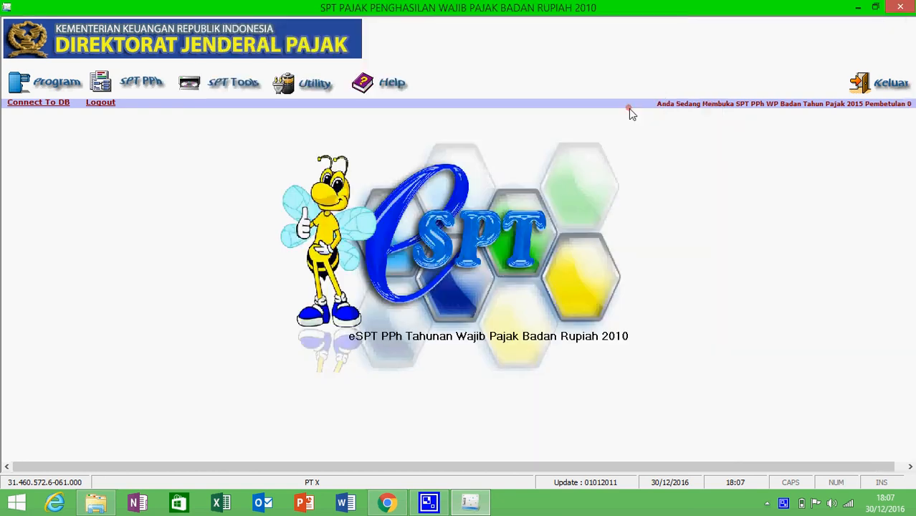
In Daftar Penyusutan dan Amortisasi Fiskal, enter 450.000.000 commercial depreciation and start a new asset entry
left_click(146, 92)
mouse_move(255, 106)
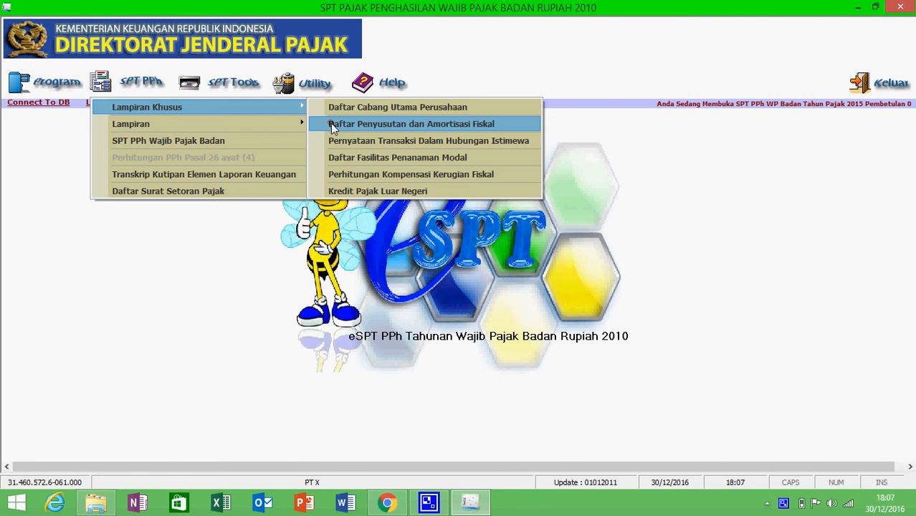
left_click(333, 126)
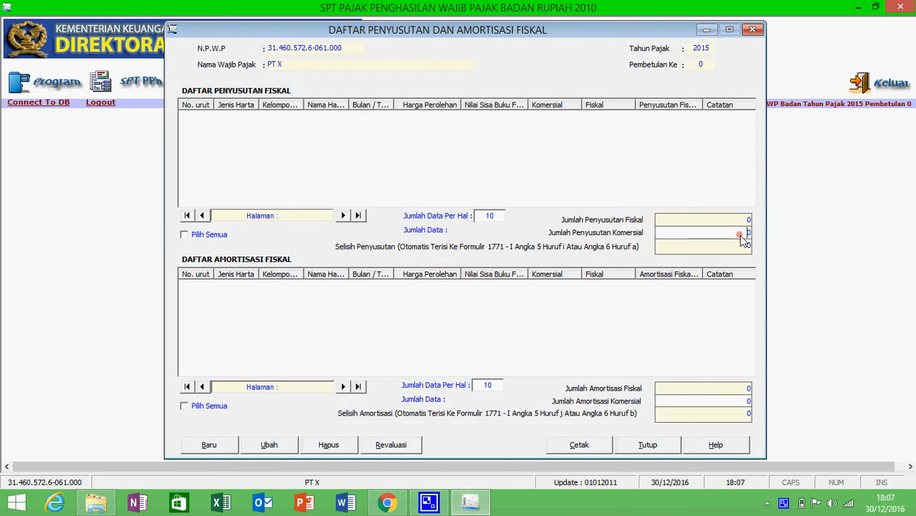
left_click_drag(740, 237, 761, 237)
type("450000000")
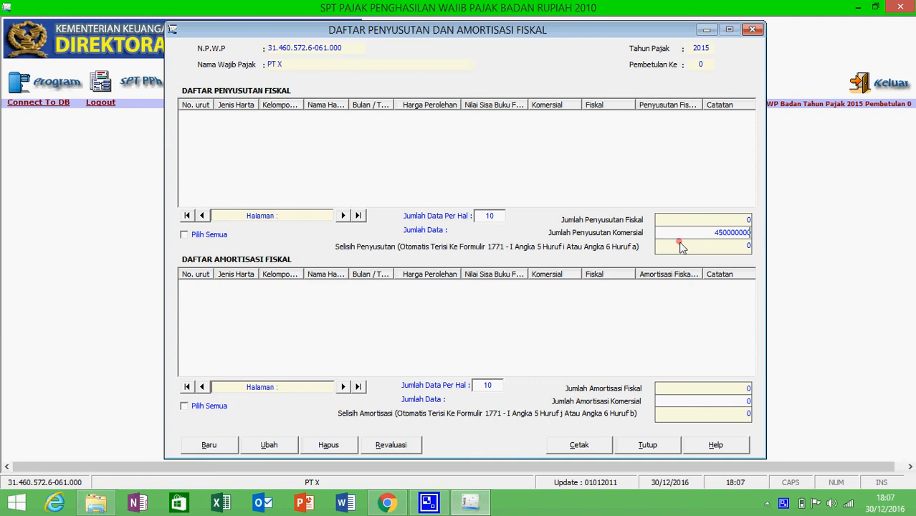
left_click(232, 445)
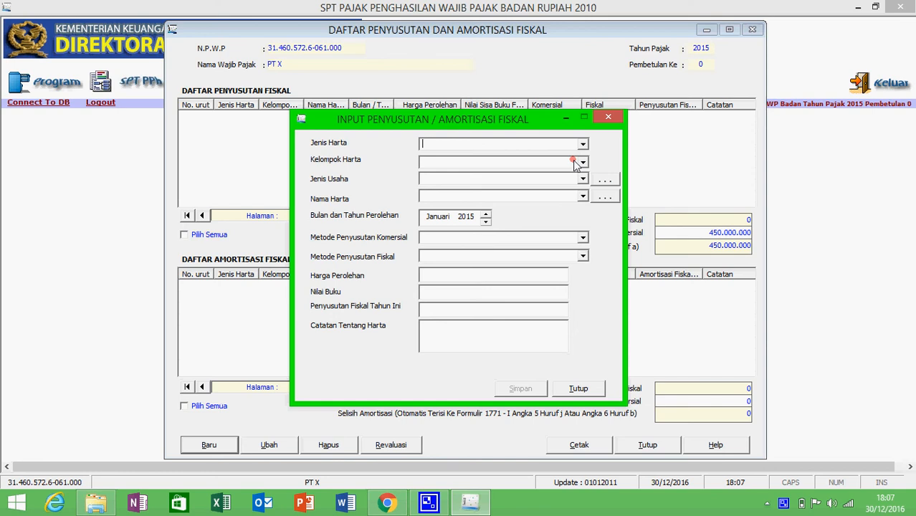
Classify the asset as Harta Berwujud, Kelompok 1, Semua jenis usaha, Perlengkapan lain
left_click(581, 146)
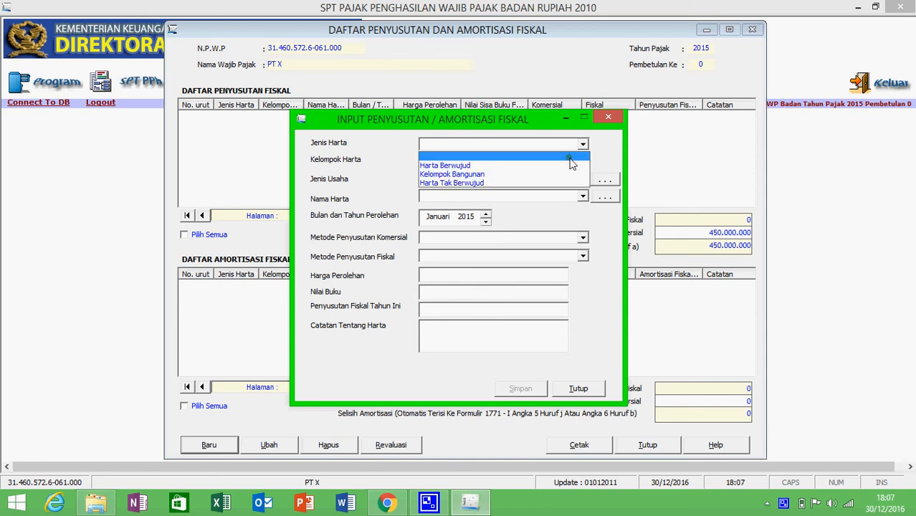
left_click(588, 164)
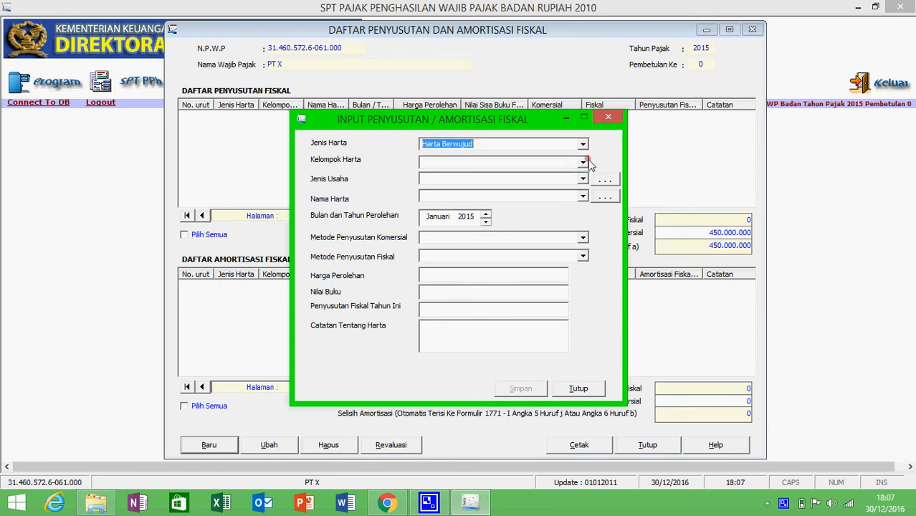
left_click(584, 162)
left_click(564, 181)
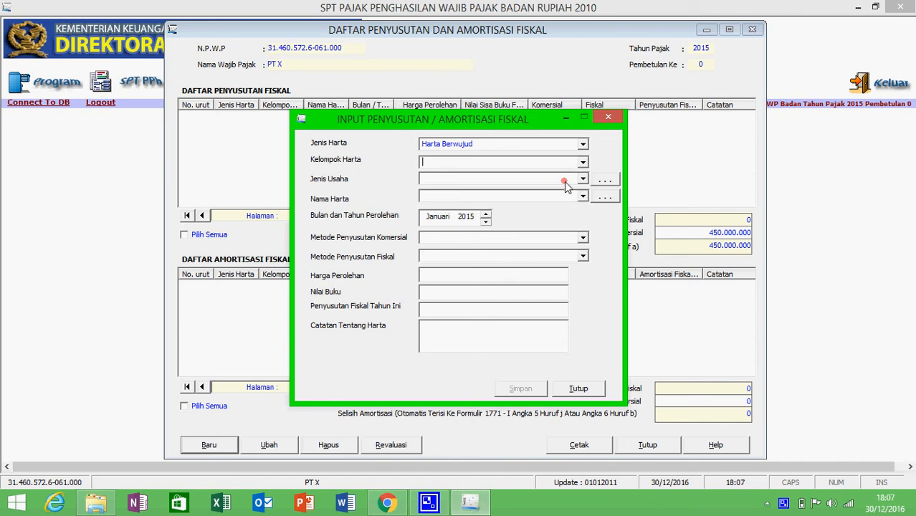
left_click(582, 179)
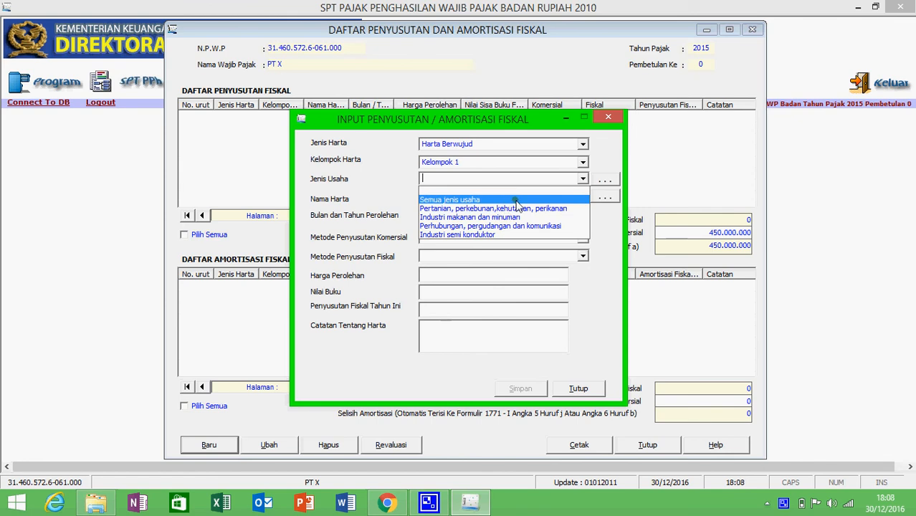
left_click(508, 200)
left_click(594, 180)
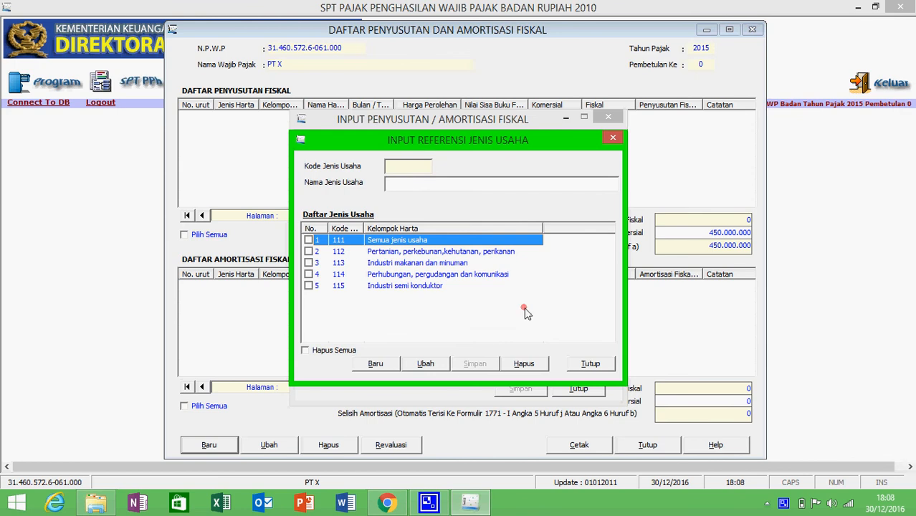
left_click(586, 366)
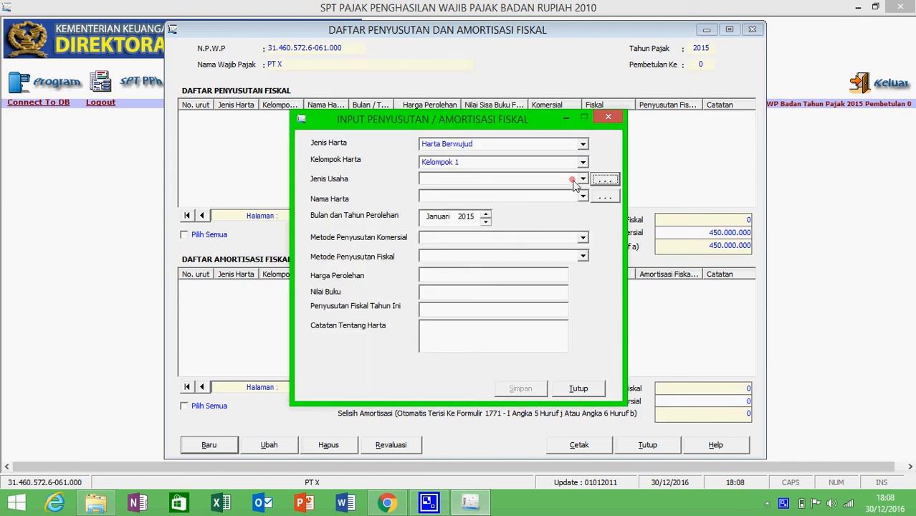
left_click(582, 181)
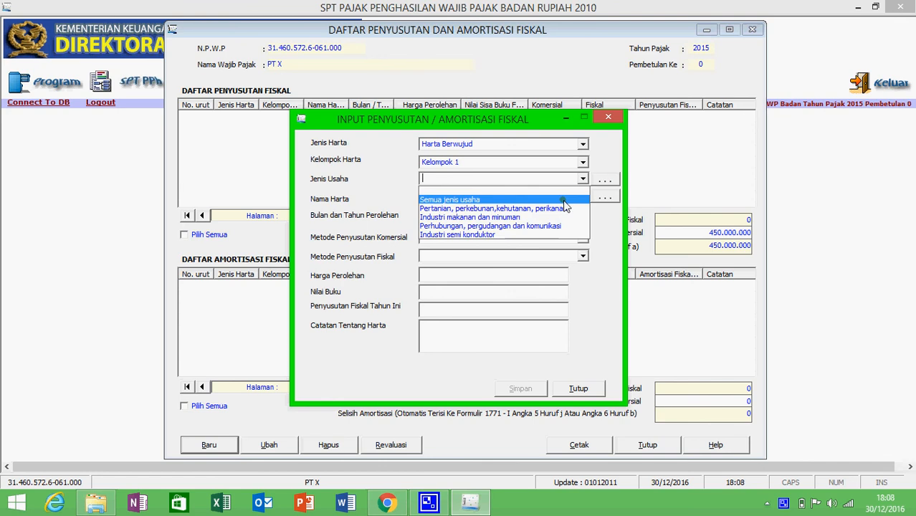
left_click(582, 188)
left_click(580, 200)
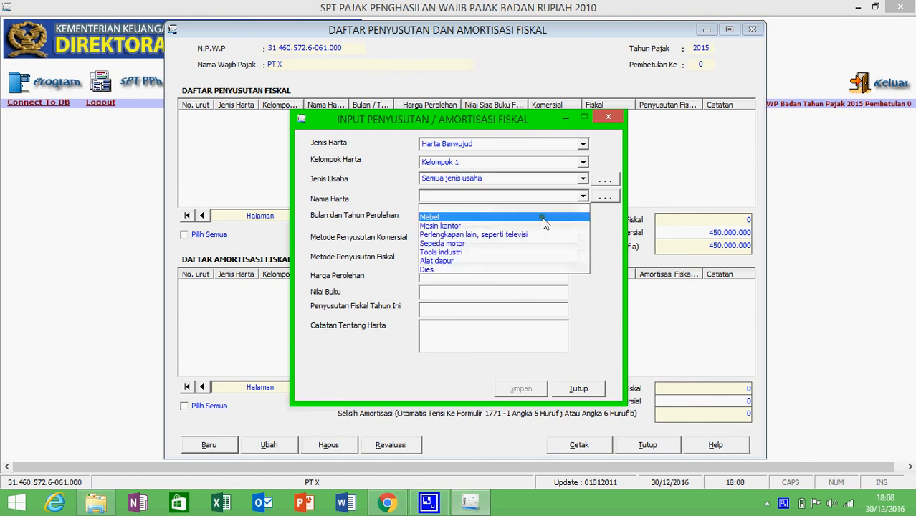
left_click(534, 235)
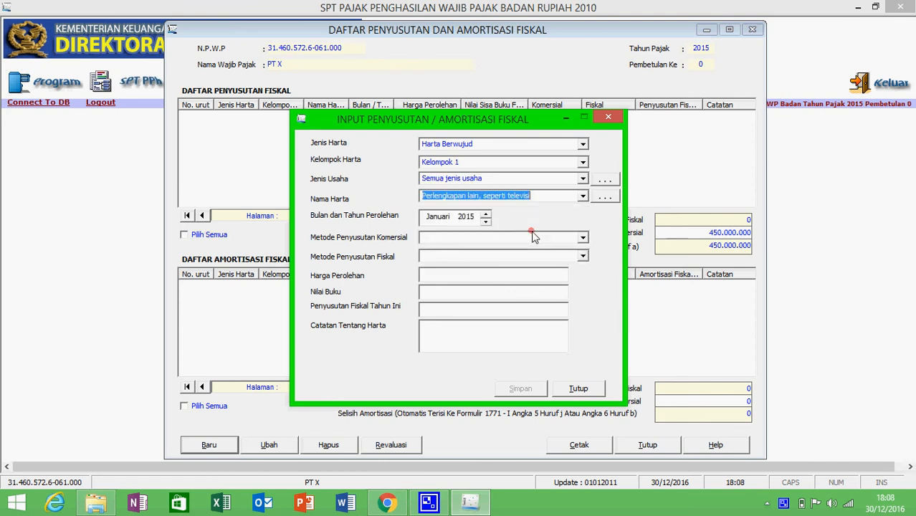
Use Garis Lurus for both methods, cost 400.000.000, and note 'perlengkapan kantor'
left_click(582, 239)
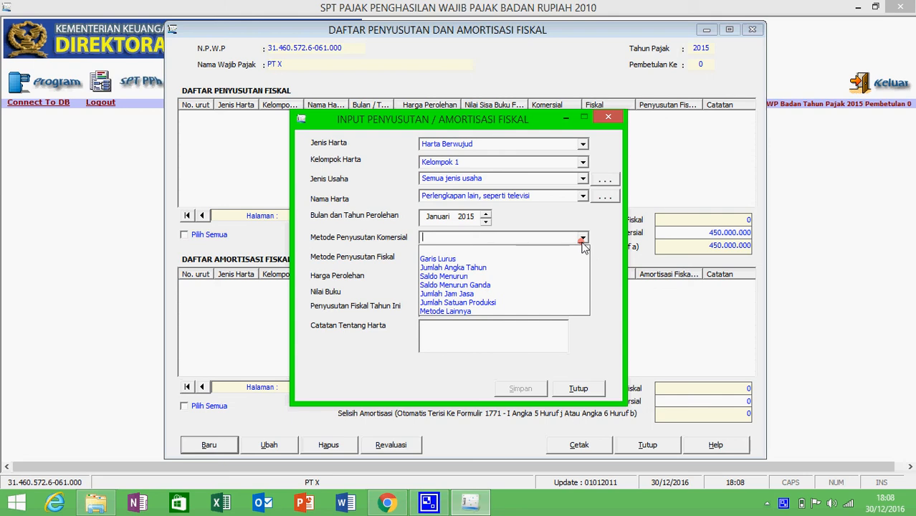
left_click(514, 264)
left_click(584, 257)
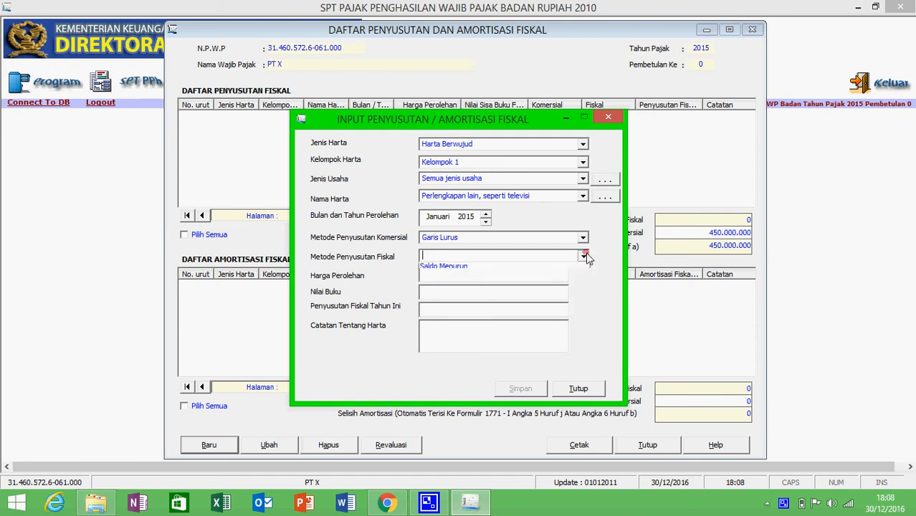
left_click(489, 278)
left_click(488, 279)
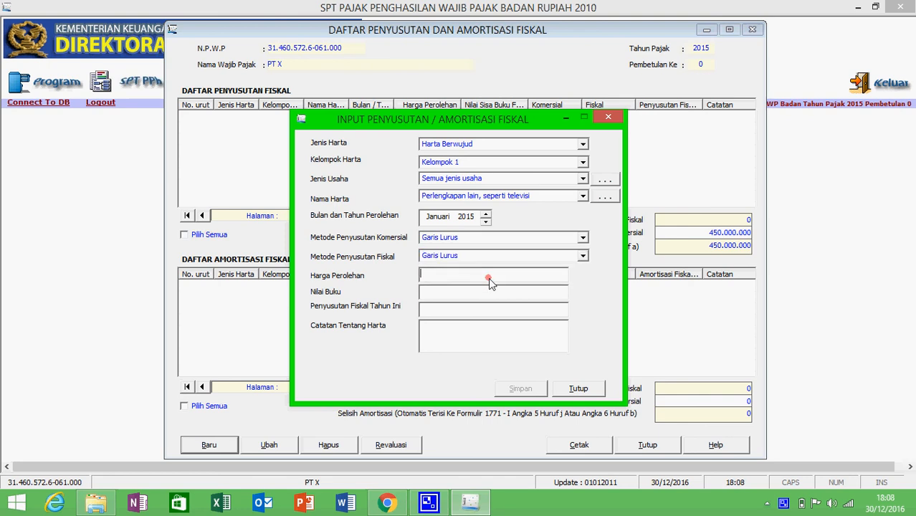
type("400000000")
key("Tab")
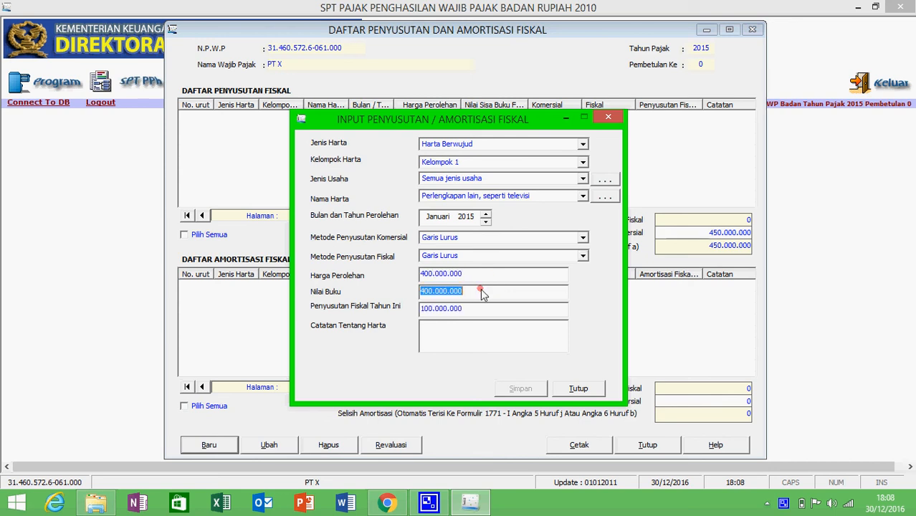
left_click(472, 335)
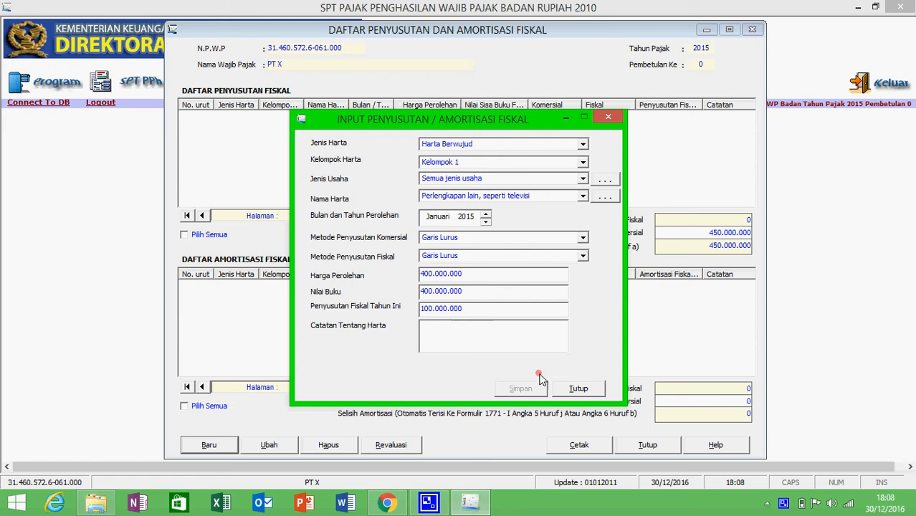
type("perlengkapan")
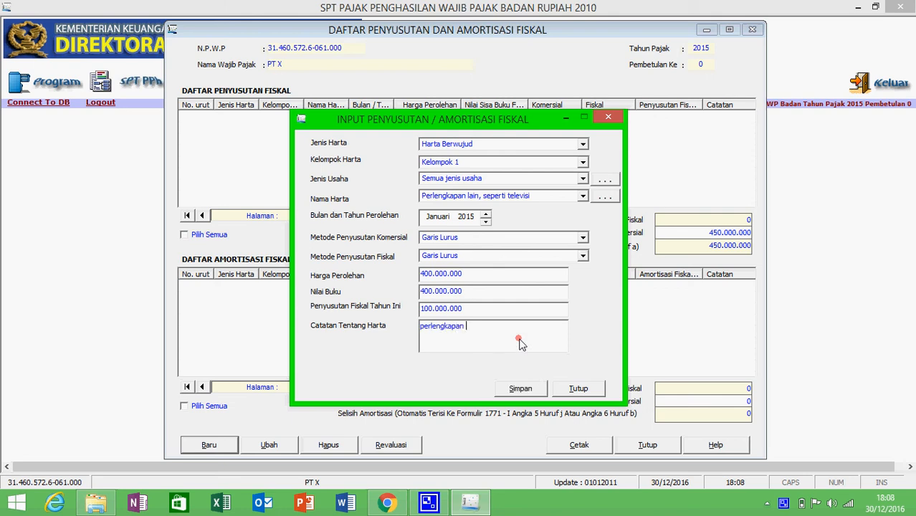
type(" kantor")
Save the asset without adding another, close the depreciation list, and open Daftar Cabang Utama Perusahaan
left_click(521, 389)
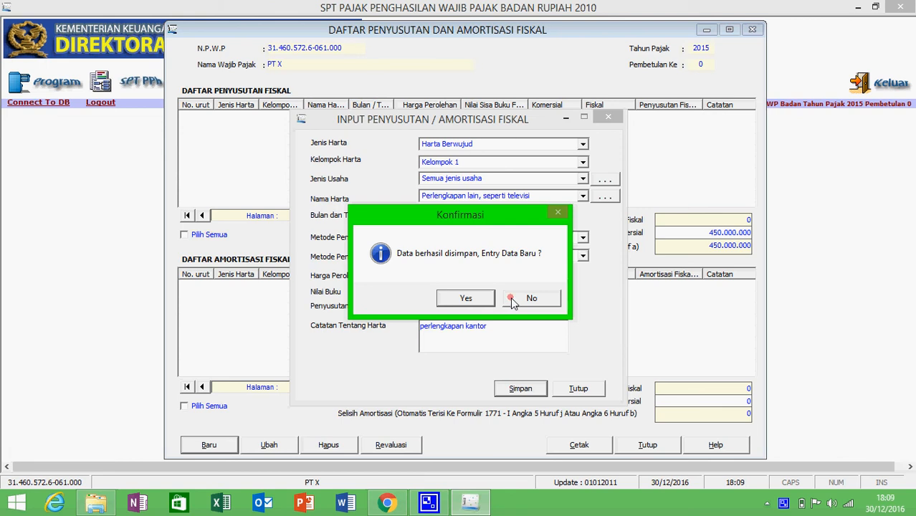
left_click(513, 300)
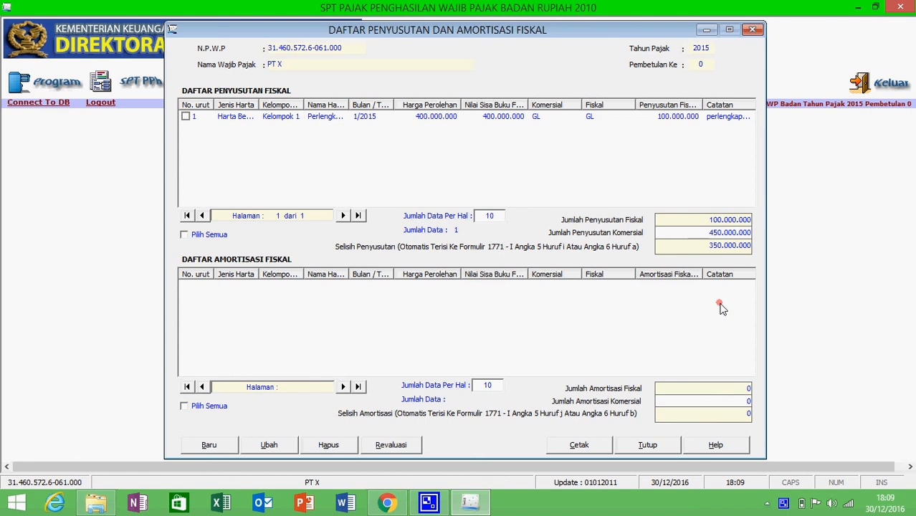
left_click(649, 445)
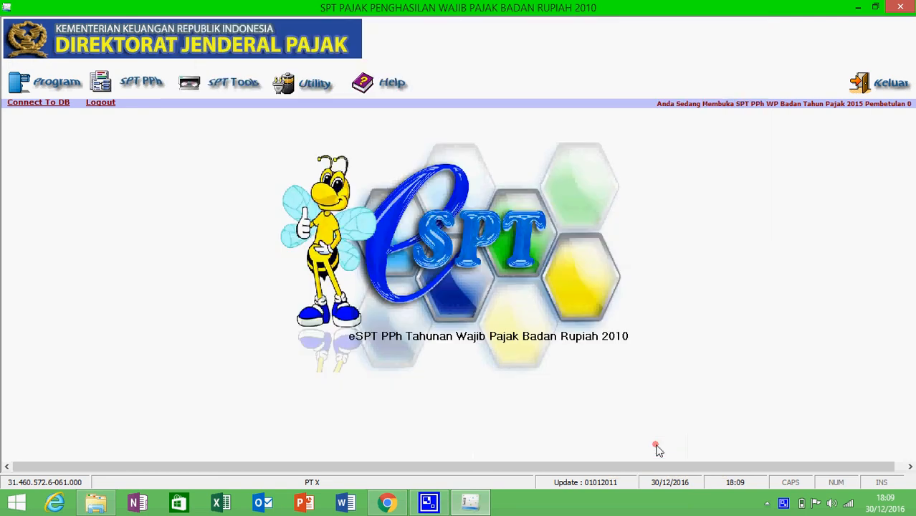
left_click(132, 82)
mouse_move(208, 105)
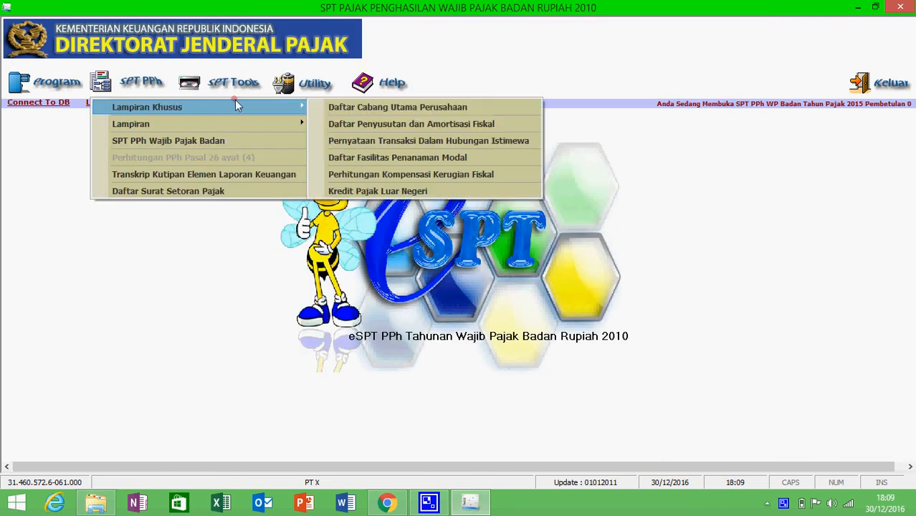
left_click(376, 106)
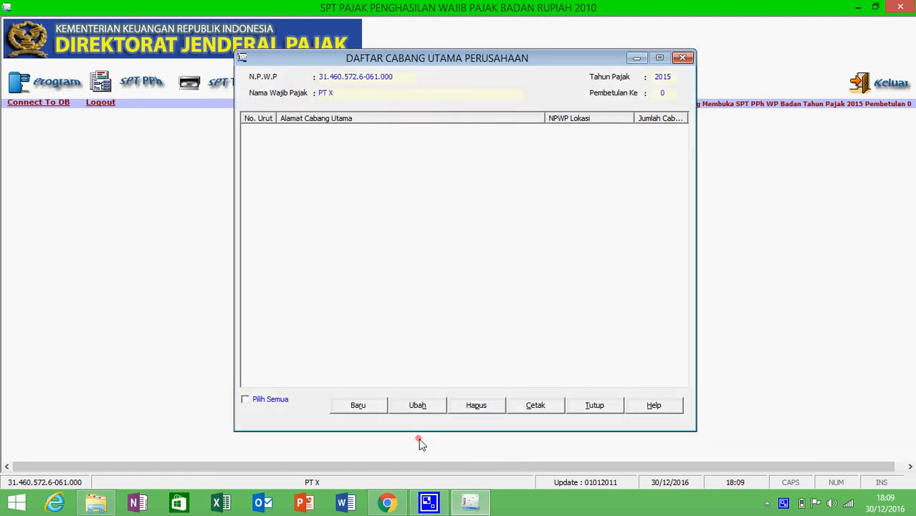
Cancel a new main-branch entry, close the Daftar Cabang Utama list, and open the Lampiran menu
left_click(358, 406)
left_click(426, 215)
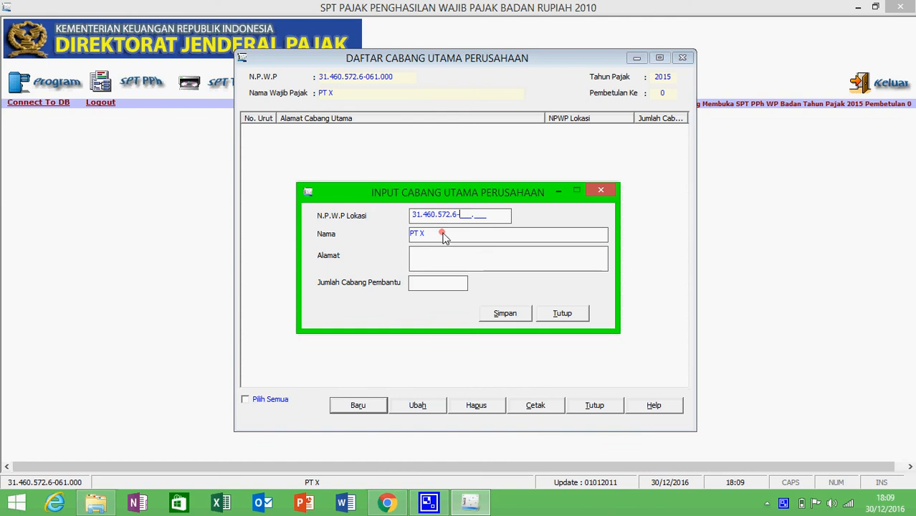
left_click(563, 314)
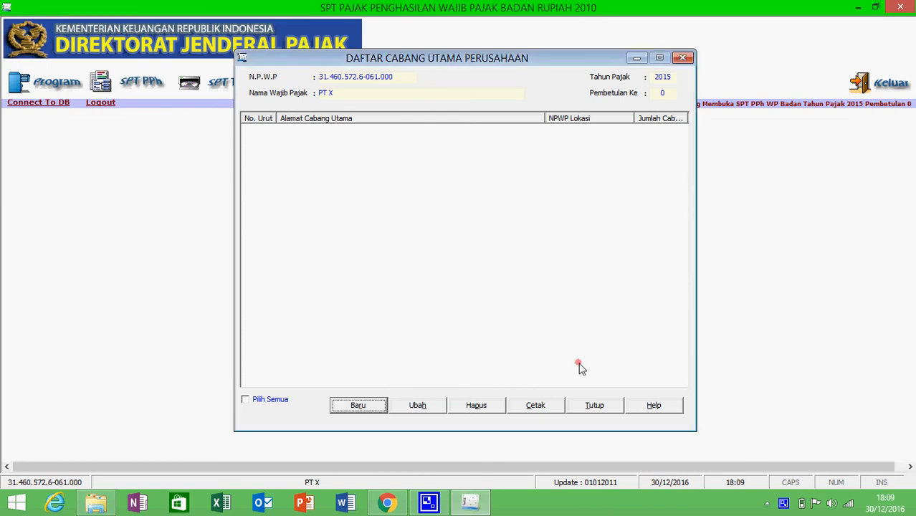
left_click(603, 409)
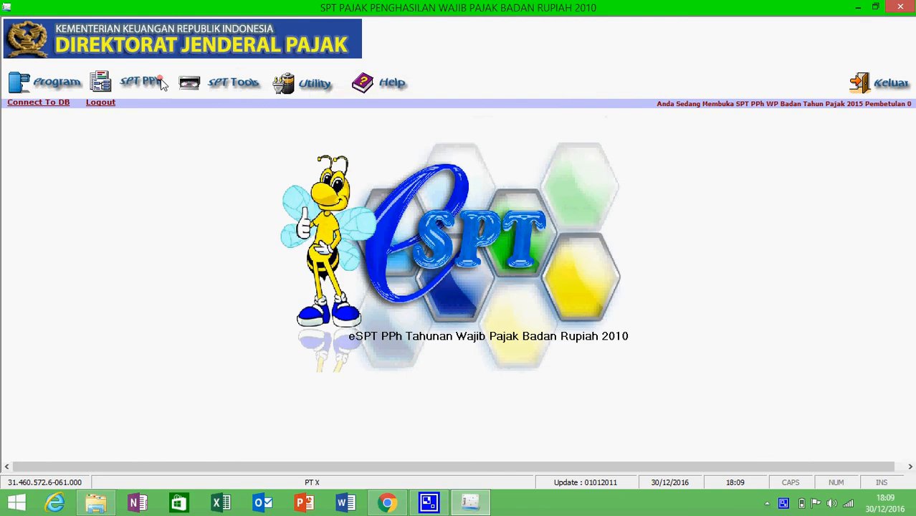
left_click(163, 84)
mouse_move(301, 127)
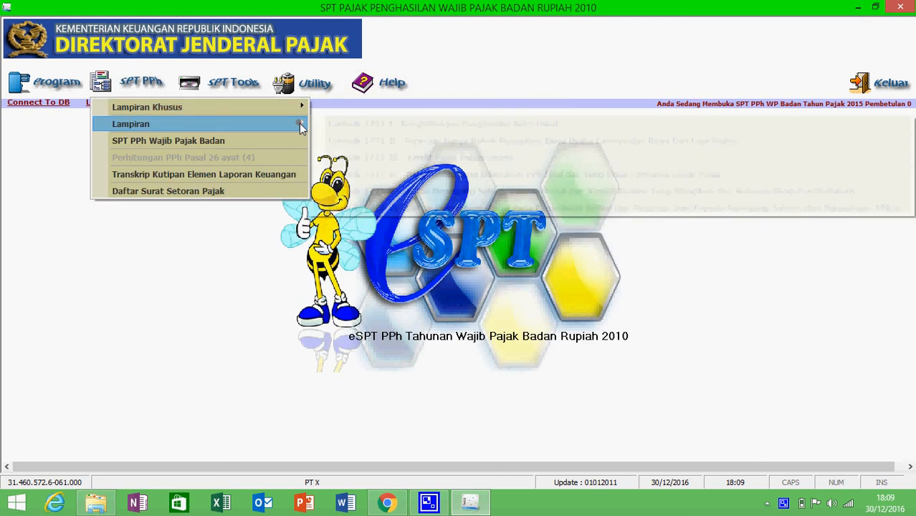
Open Formulir 1771-I and enter 10.000.000.000 as Peredaran Usaha, correcting the extra digit
left_click(376, 123)
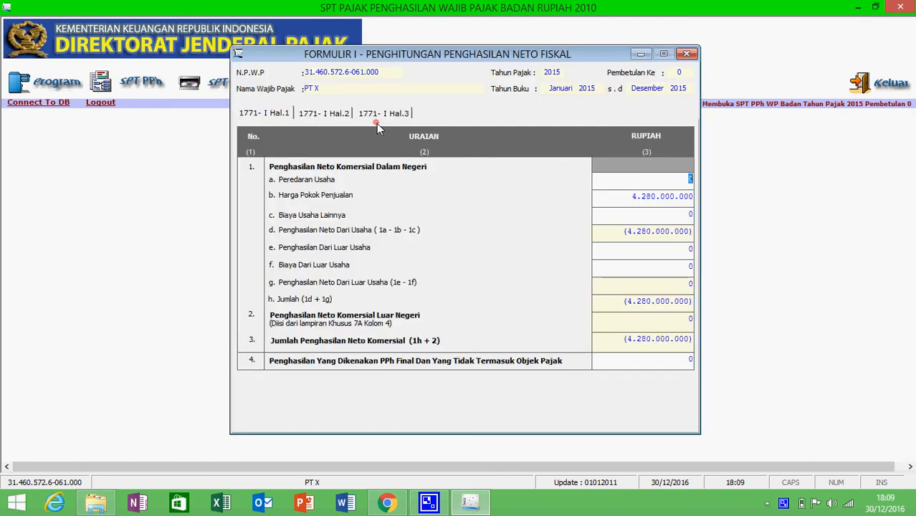
left_click(685, 175)
type("1000000000")
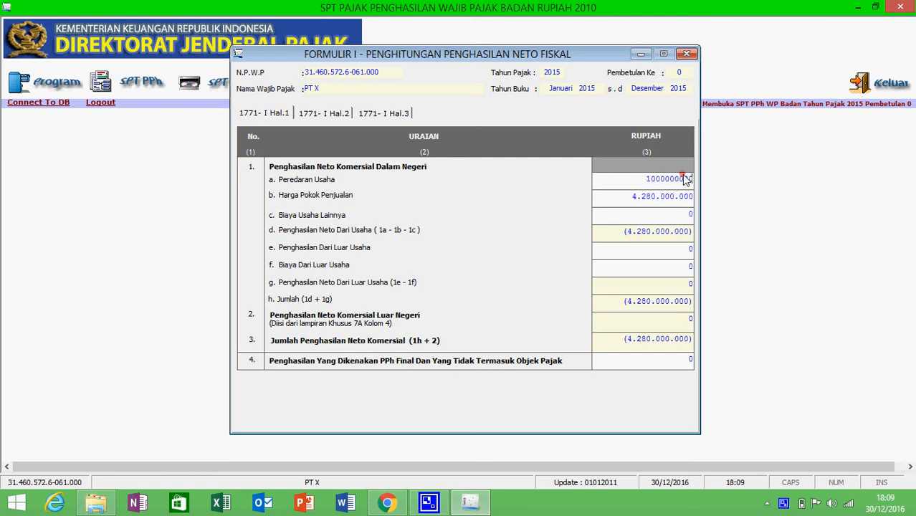
type("0")
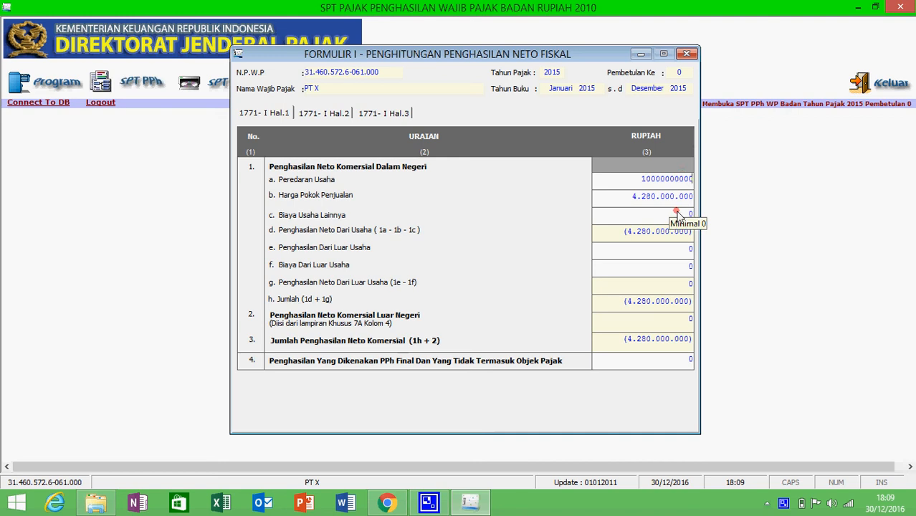
type("0")
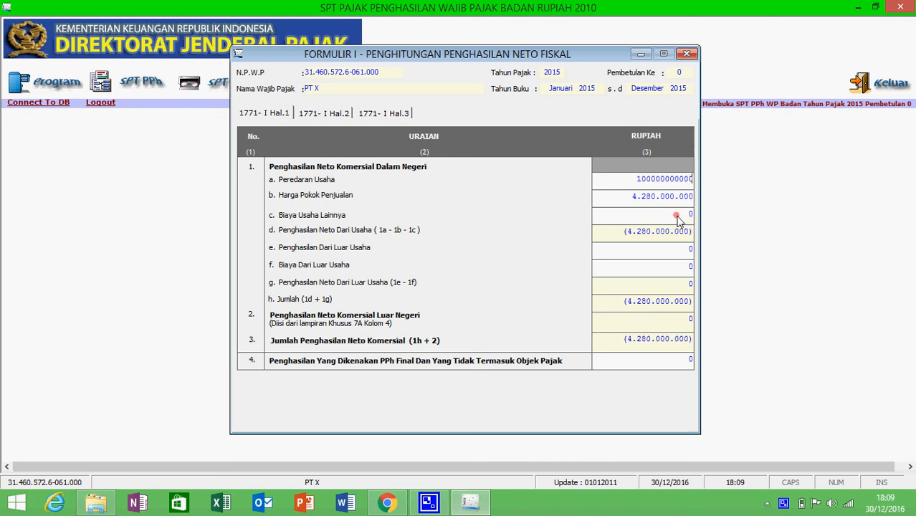
left_click(679, 218)
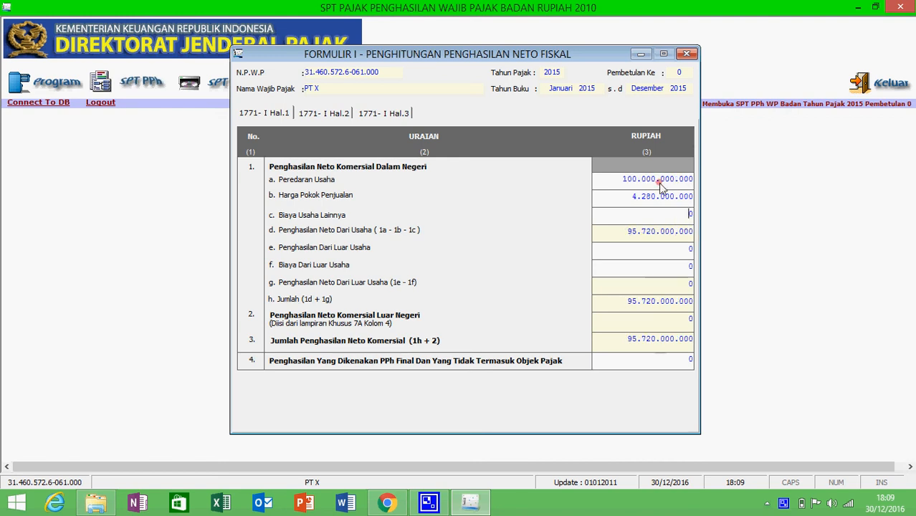
left_click_drag(637, 179, 654, 184)
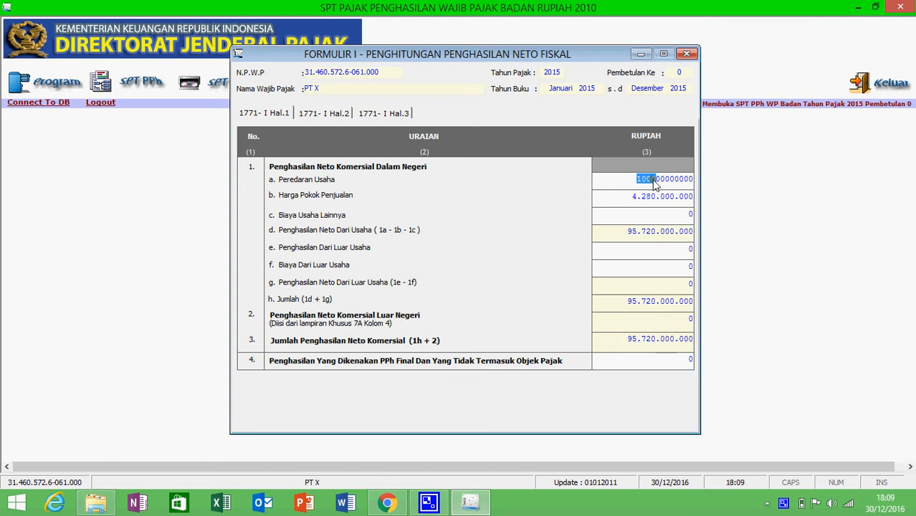
type("10")
left_click(657, 213)
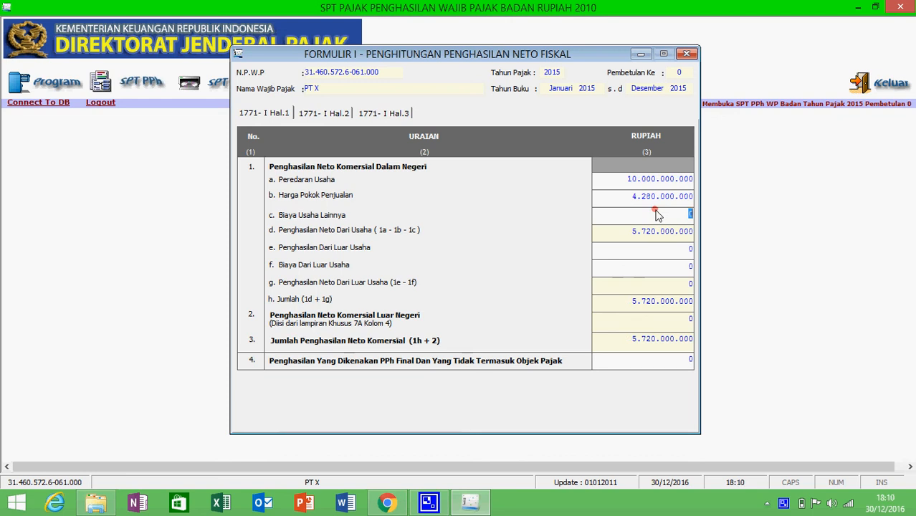
Step through the outside-business income, cost and row 4 fields, then close the form unsaved
left_click(658, 250)
double_click(674, 253)
left_click(679, 270)
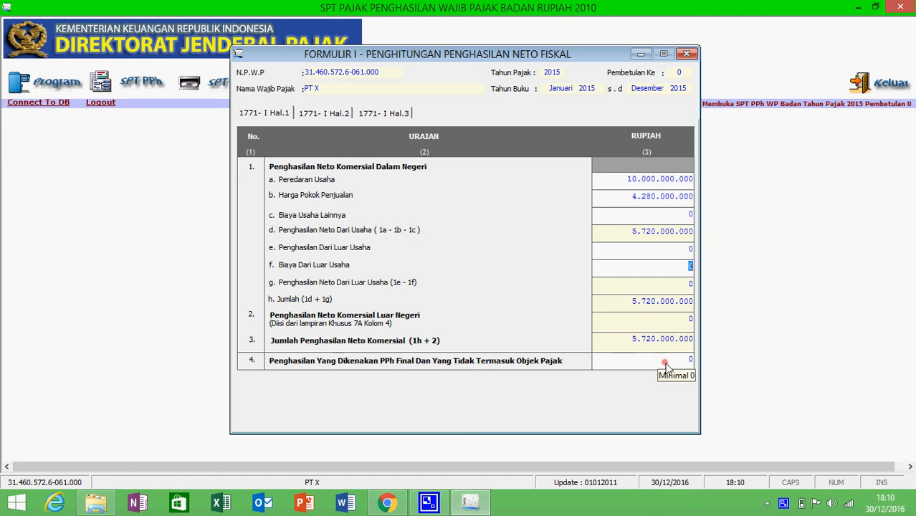
left_click(666, 363)
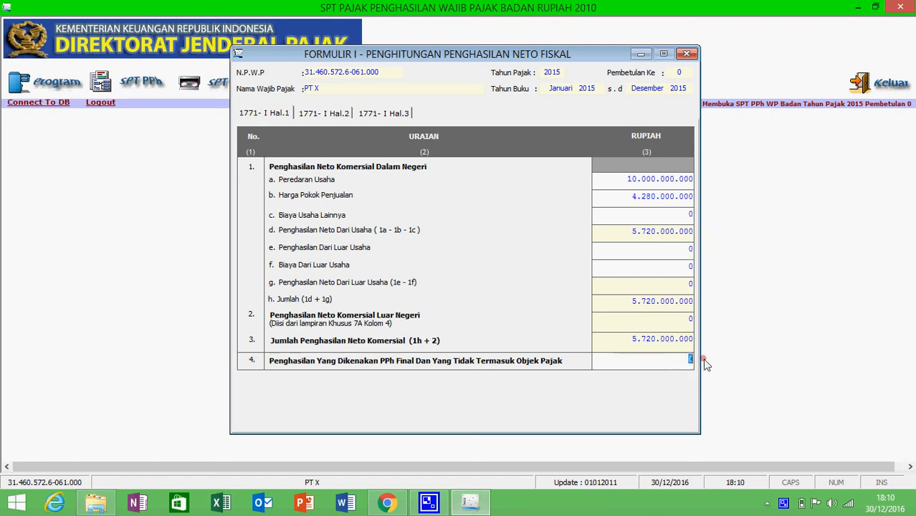
left_click(689, 56)
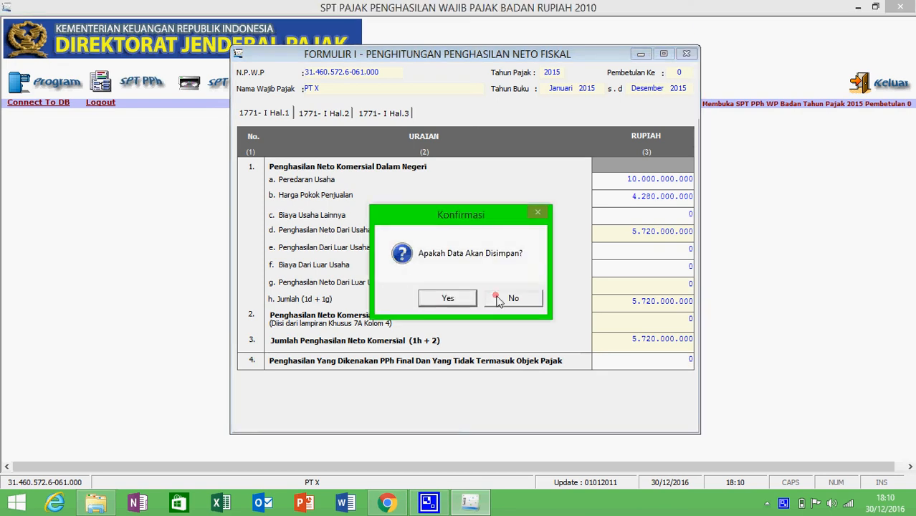
left_click(499, 299)
Review Formulir 1771-IV, including Hal. 2, and close it without saving
left_click(147, 82)
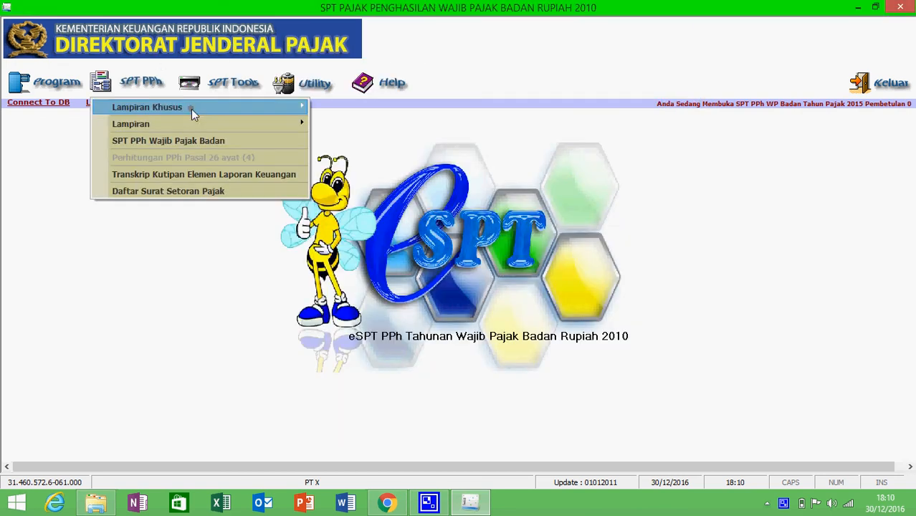
mouse_move(222, 121)
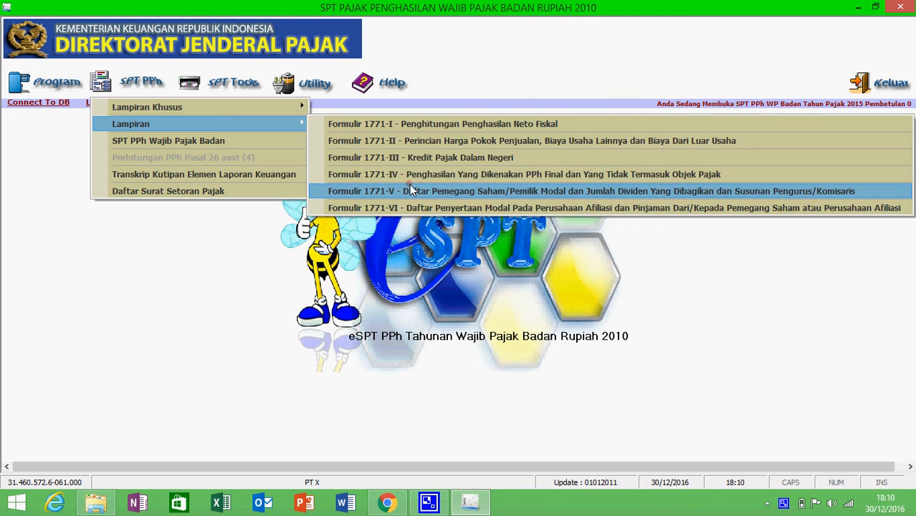
left_click(407, 177)
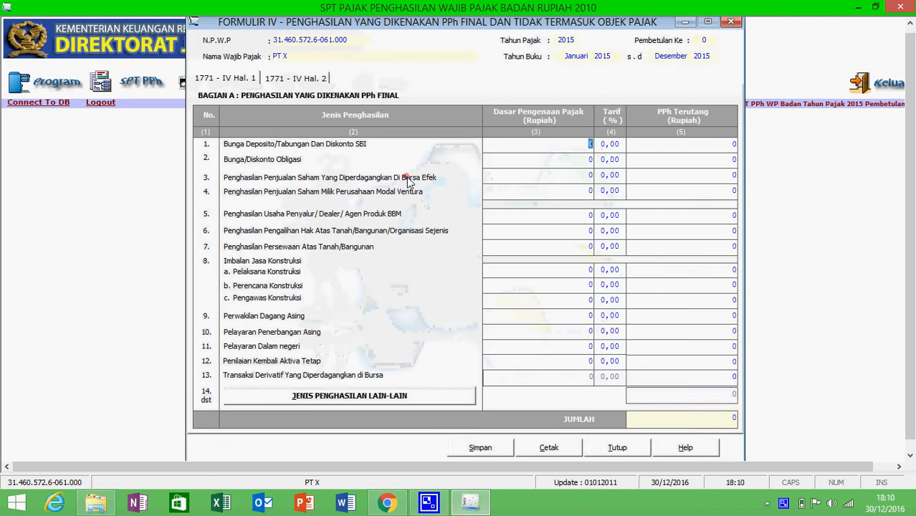
left_click(325, 81)
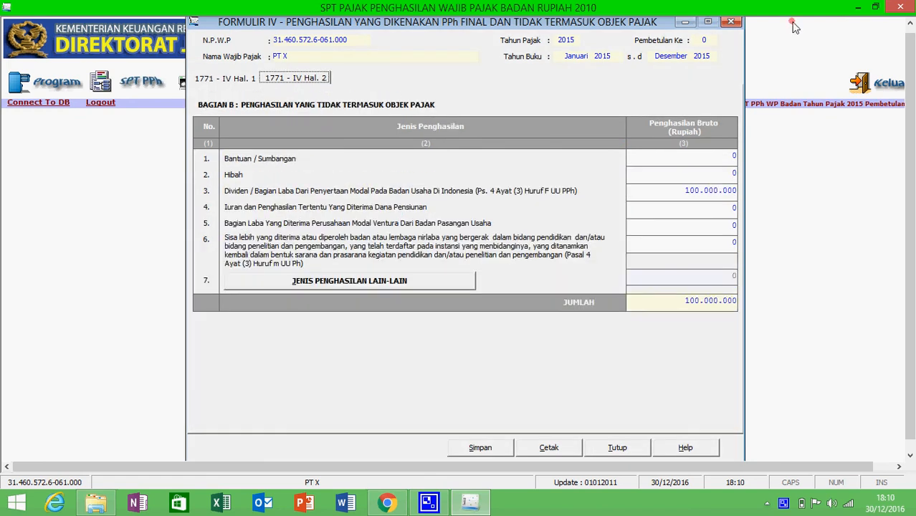
left_click(730, 22)
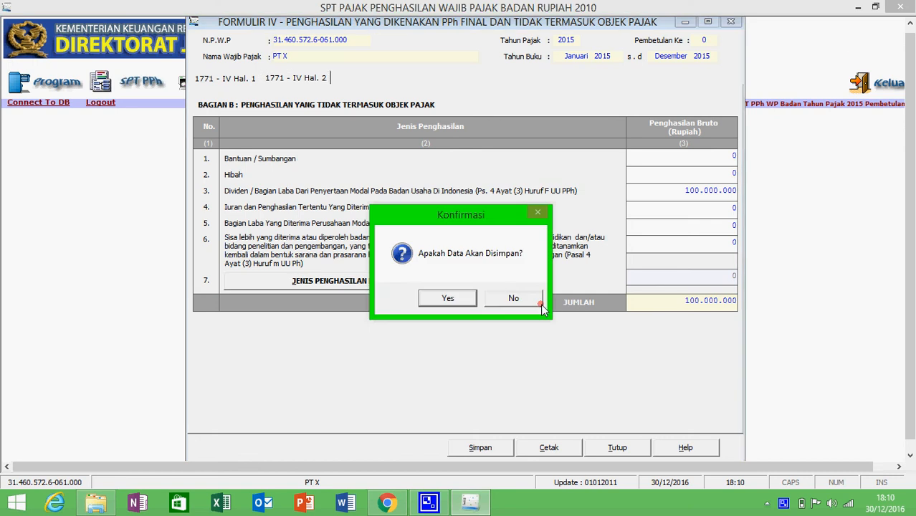
left_click(540, 304)
Reopen Formulir 1771-I from the Lampiran menu
left_click(178, 96)
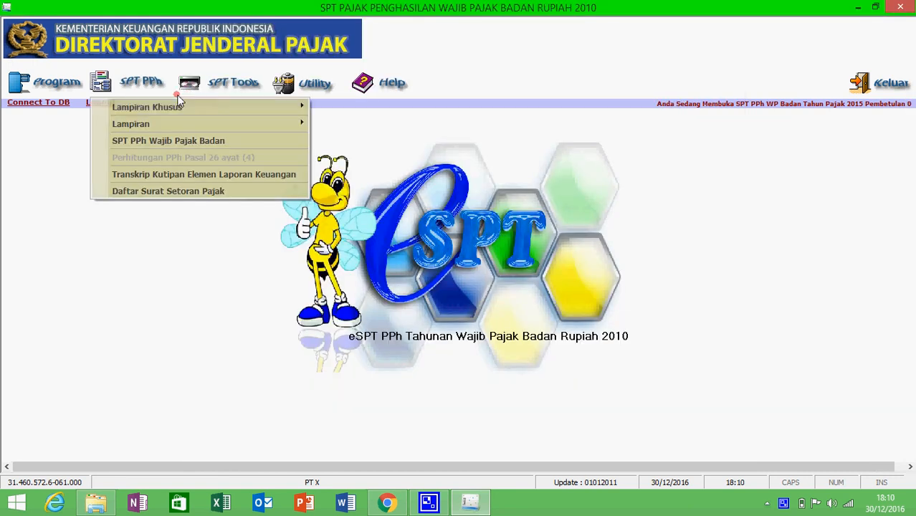
mouse_move(244, 123)
left_click(322, 122)
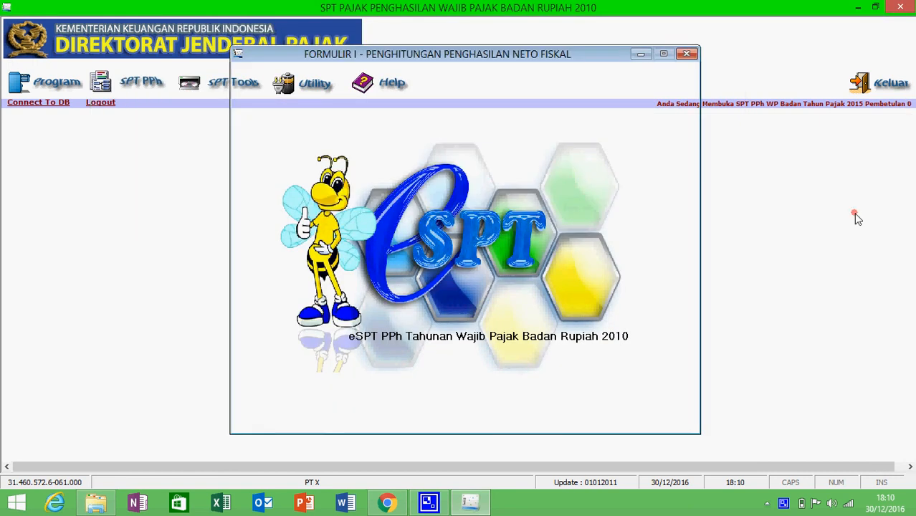
Enter Peredaran Usaha 10.000.000.000 and row 4 final-taxed income 100.000.000, then view the positive adjustments page
type("1")
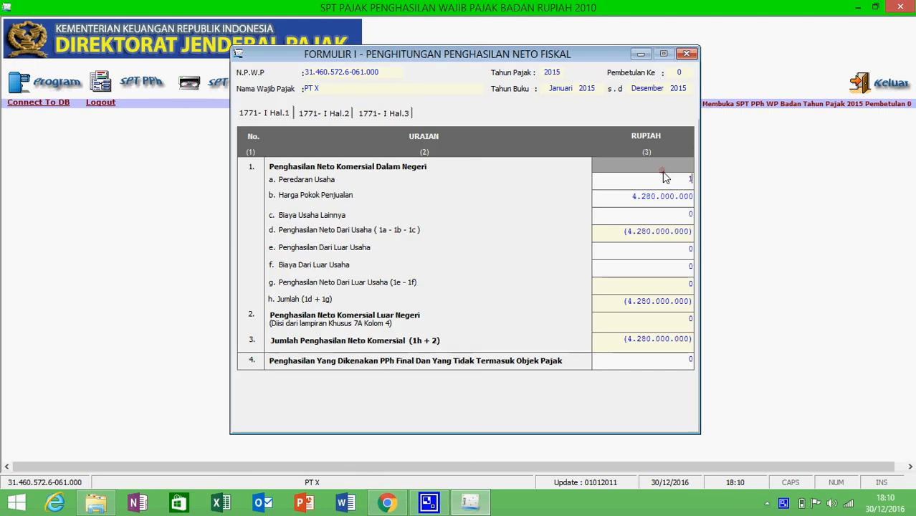
type("00000000000")
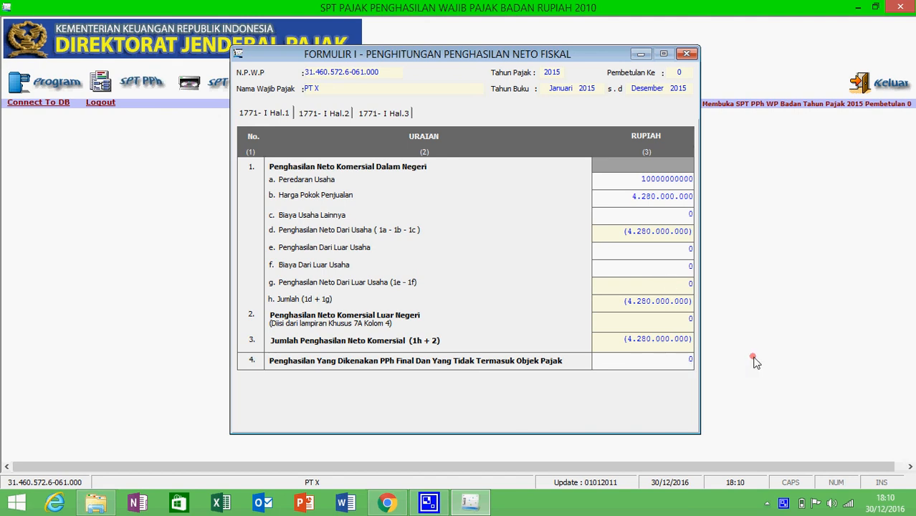
left_click(689, 362)
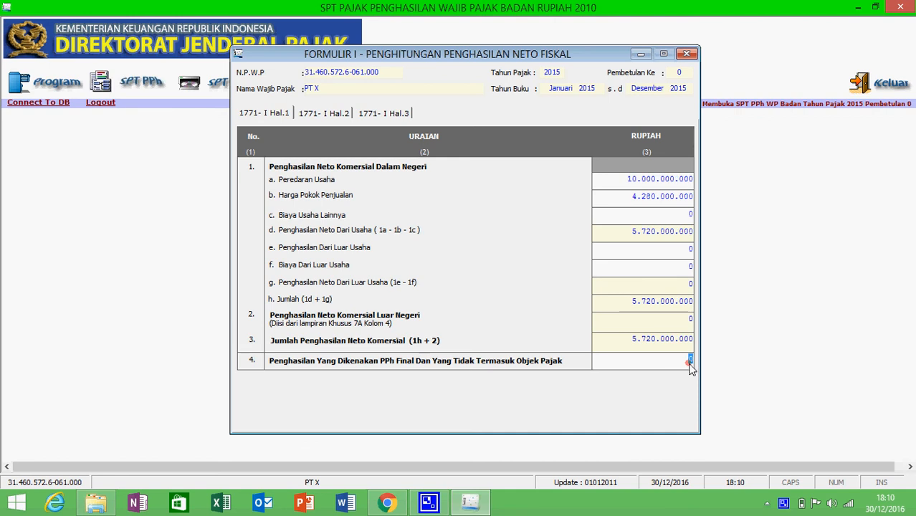
type("100000000")
left_click(320, 115)
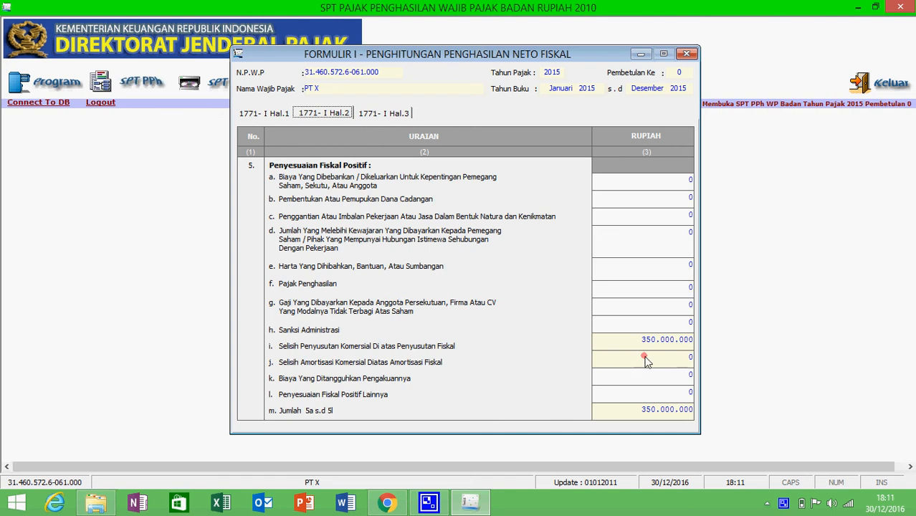
Enter a 100.000.000 reserve-fund adjustment in row 5b and check Neto Fiskal on Hal.3
left_click(664, 201)
type("100000000")
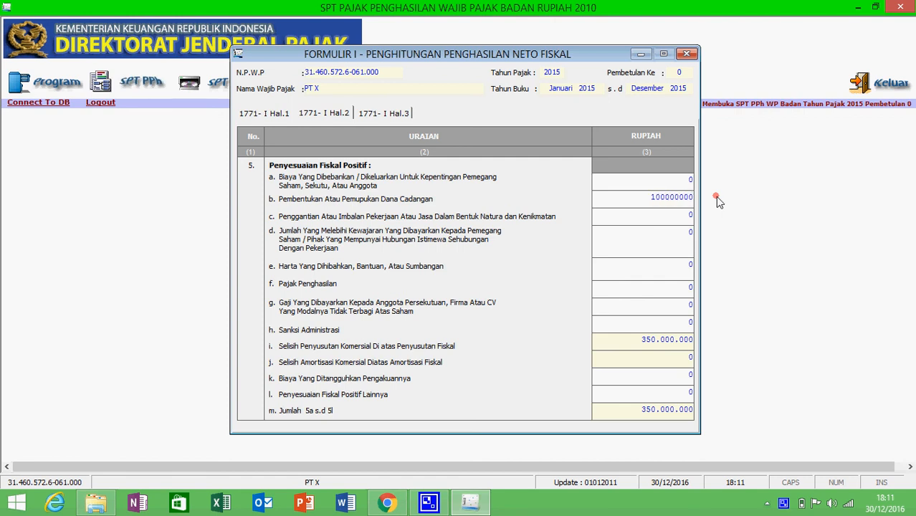
left_click(666, 230)
left_click(385, 112)
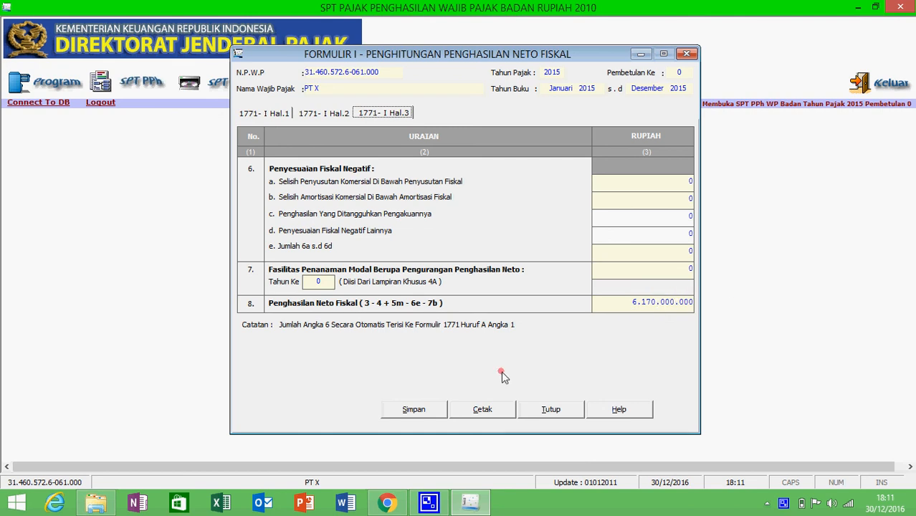
Save Formulir I with Neto Fiskal 6.170.000.000 and close it
left_click(434, 413)
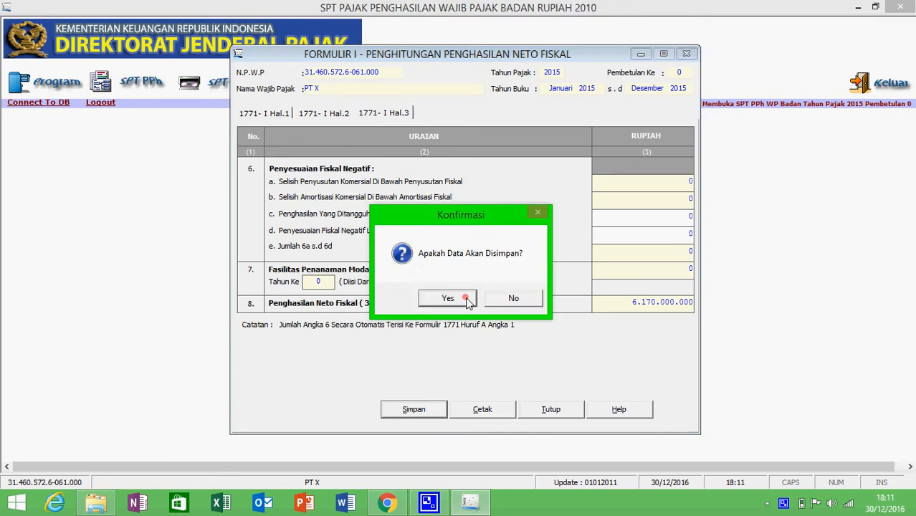
left_click(449, 298)
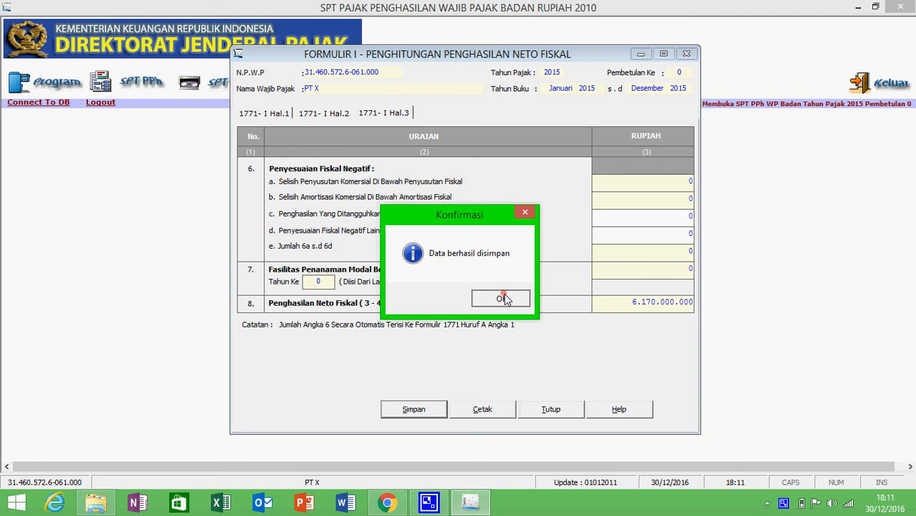
left_click(503, 298)
left_click(578, 403)
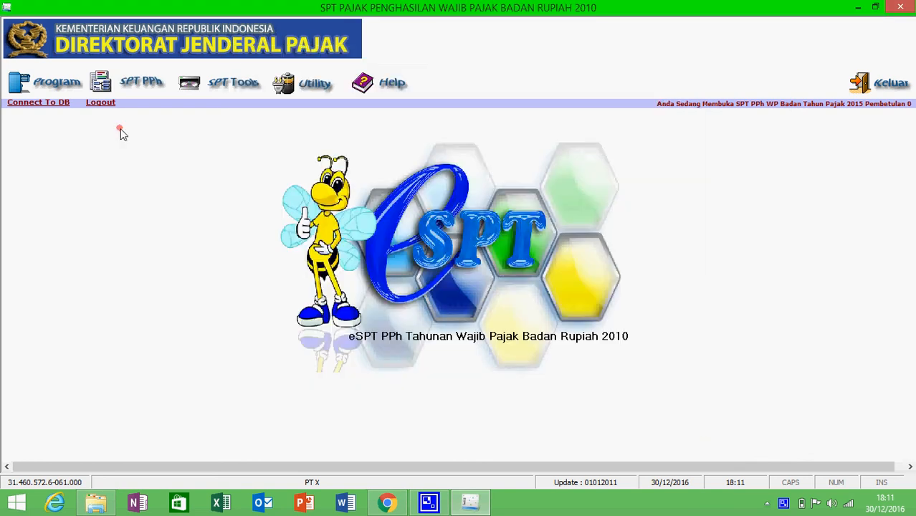
Open the main SPT return, mark the financial statements Tidak Diaudit, and view Bagian A–C
left_click(124, 85)
left_click(197, 140)
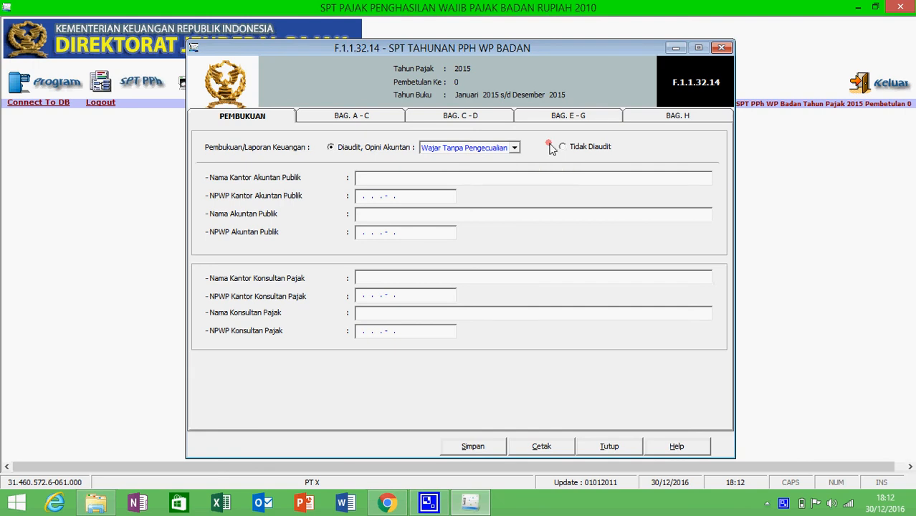
left_click(473, 150)
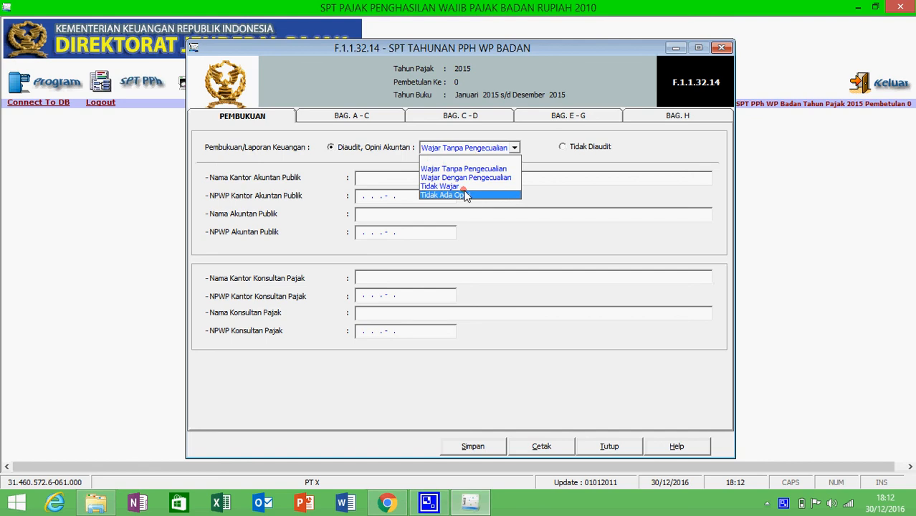
left_click(353, 183)
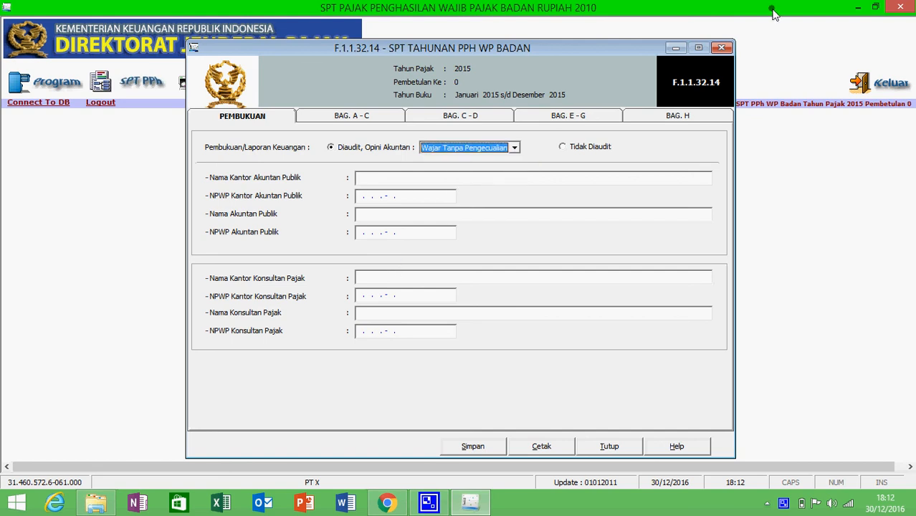
left_click(564, 147)
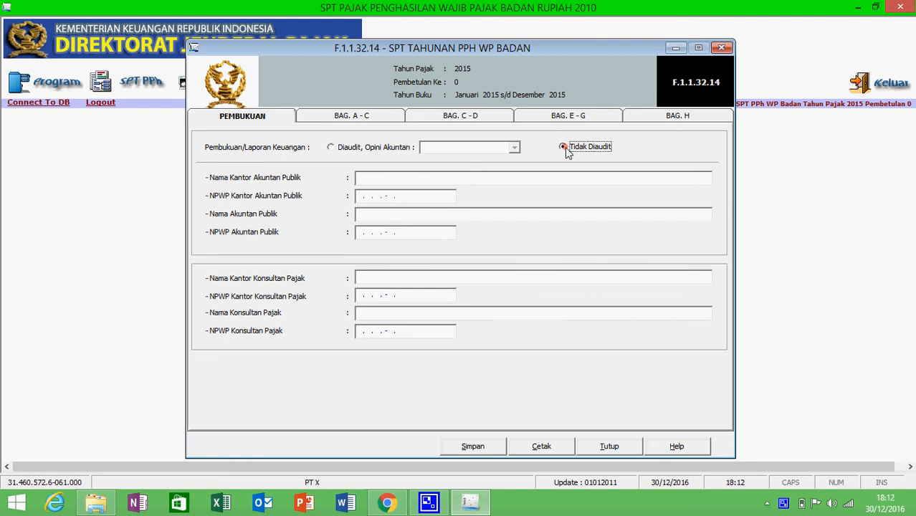
key("super+c")
key("super+i")
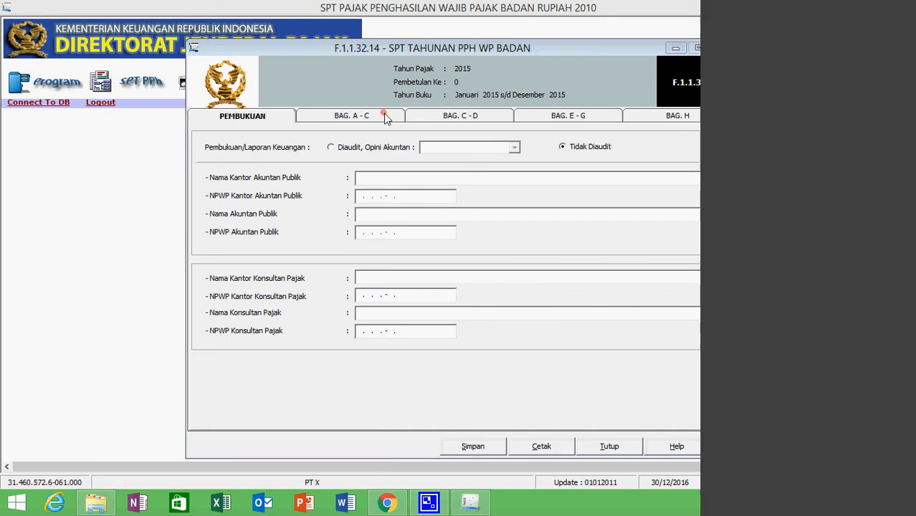
left_click(225, 278)
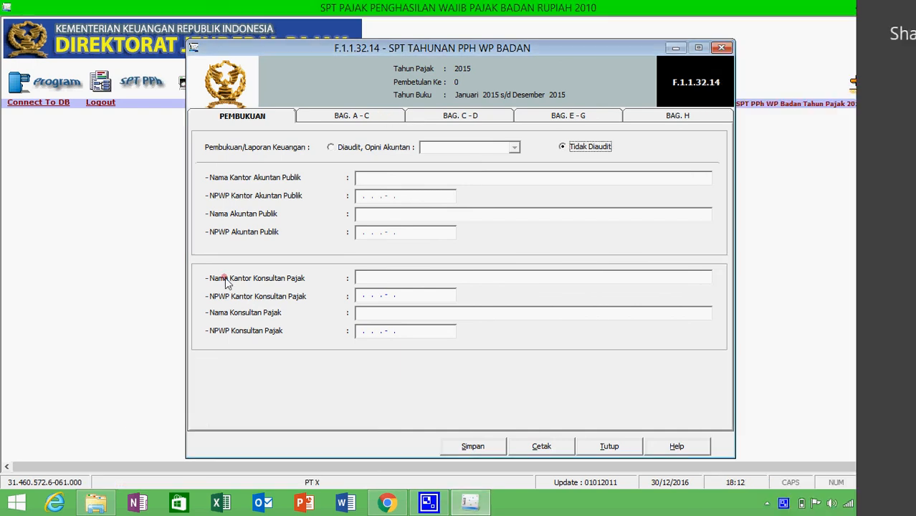
left_click(345, 116)
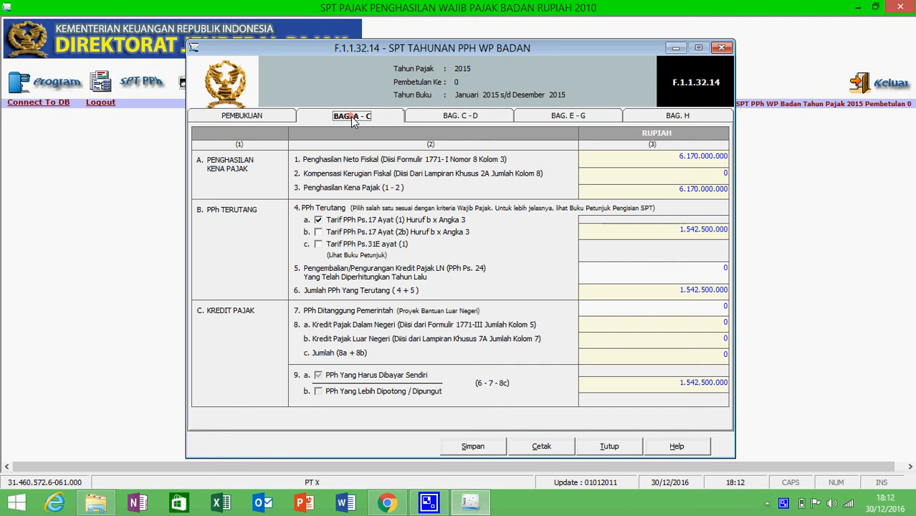
Apply the Tarif PPh Ps.31E ayat (1) rate, giving 1.172.300.000 owed, and review sections C–D and E–G
left_click(318, 244)
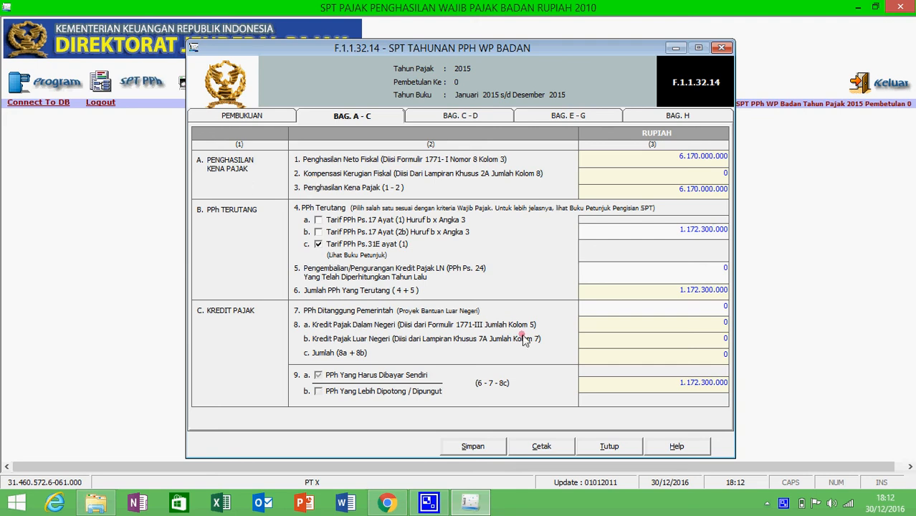
left_click(456, 119)
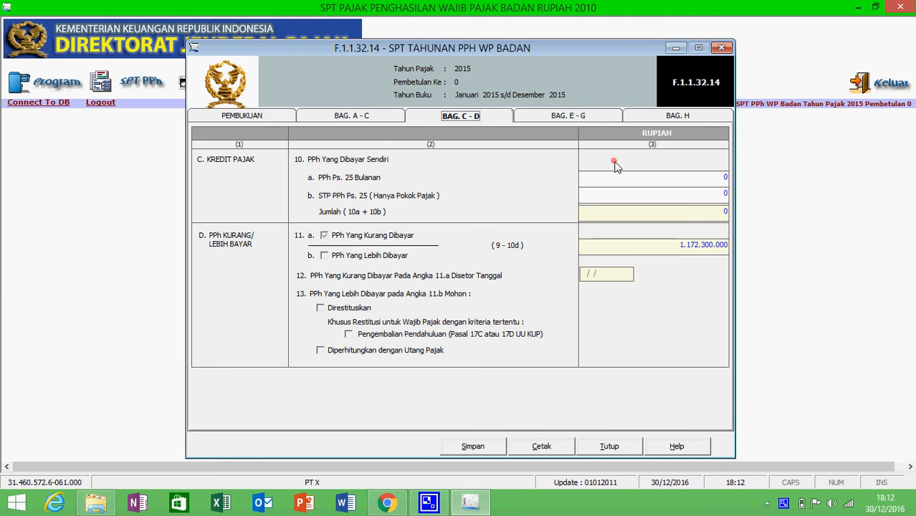
left_click(582, 117)
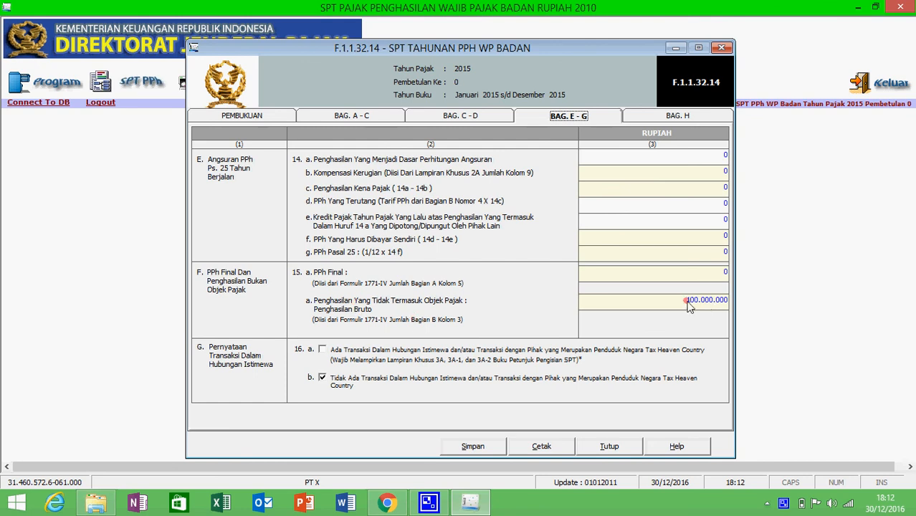
left_click(583, 157)
Tick Laporan Keuangan in the Bagian H attachments checklist
left_click(672, 113)
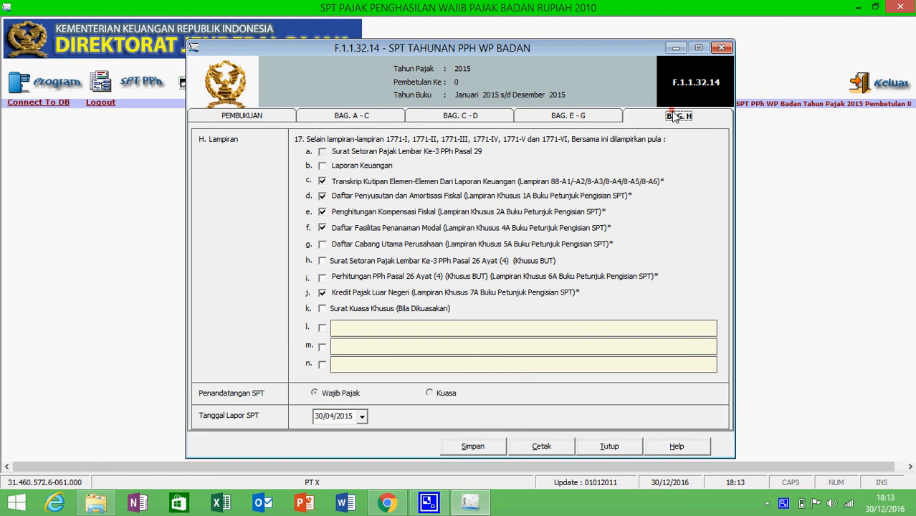
left_click(347, 155)
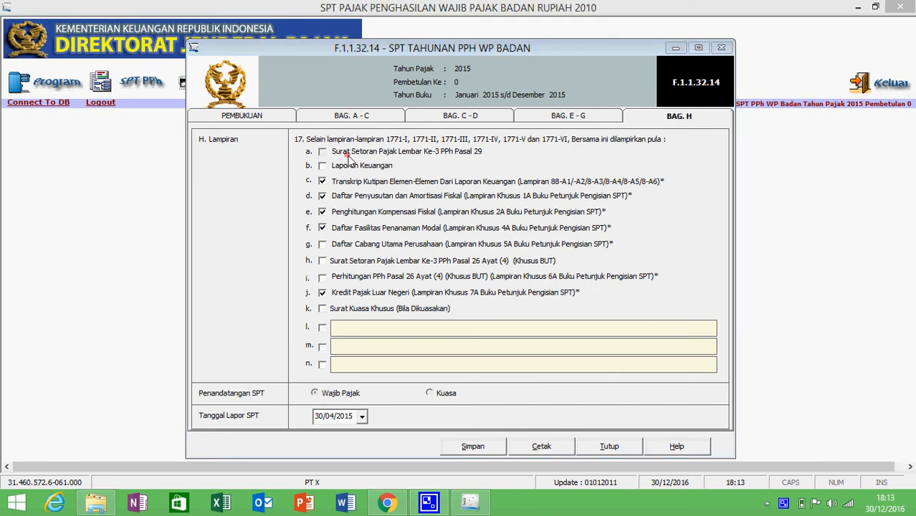
key("super+i")
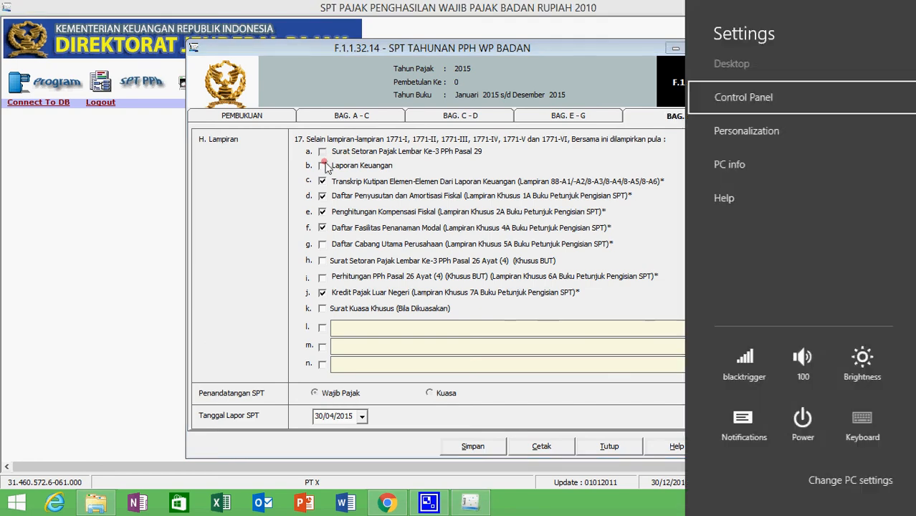
left_click(323, 166)
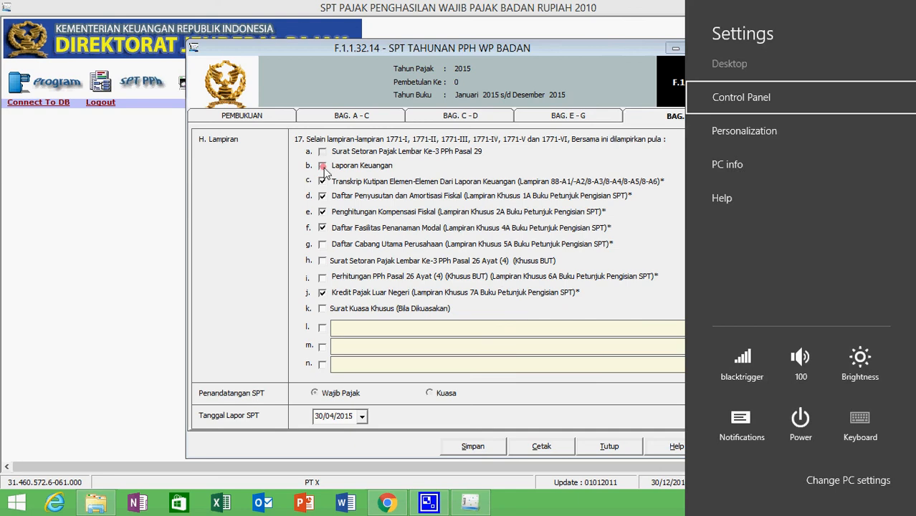
left_click(323, 166)
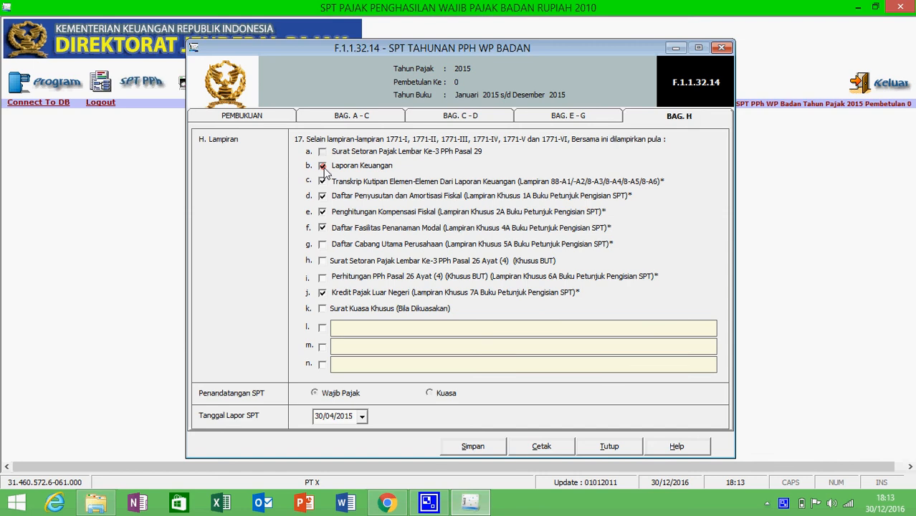
Save the annual return and close it
left_click(466, 452)
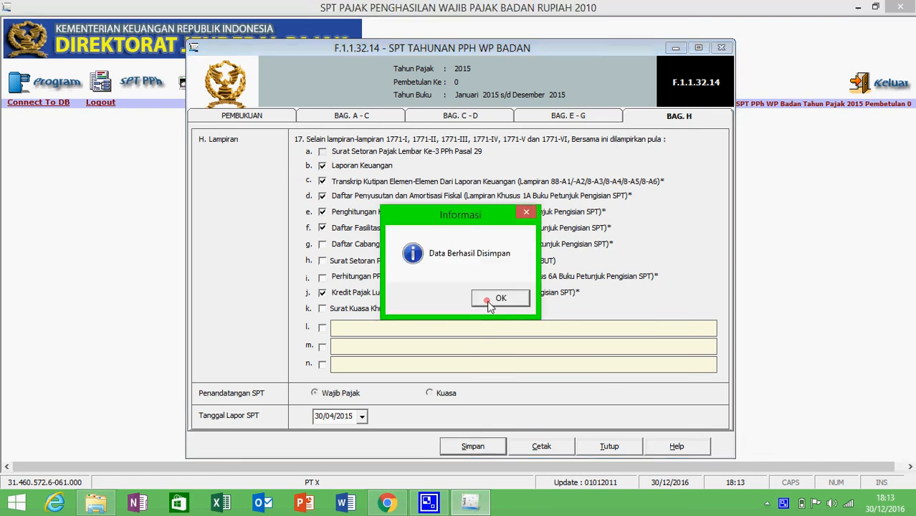
left_click(488, 301)
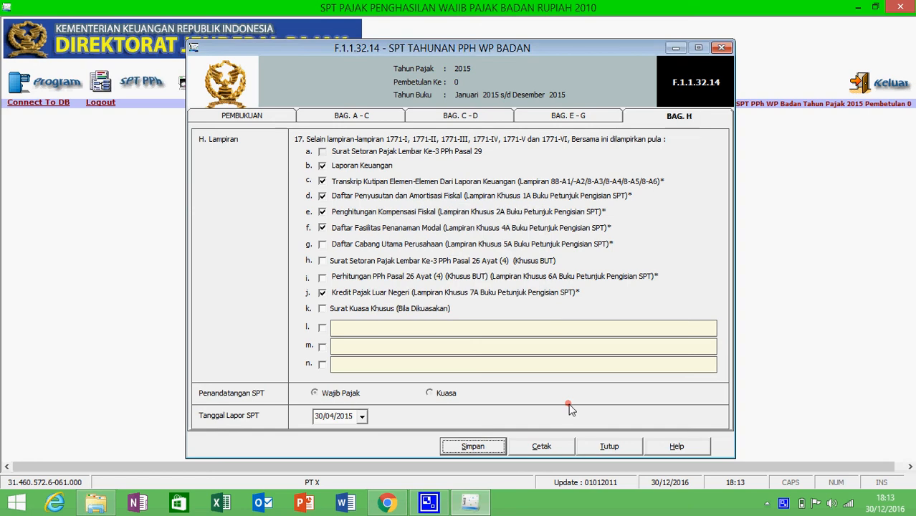
left_click(609, 444)
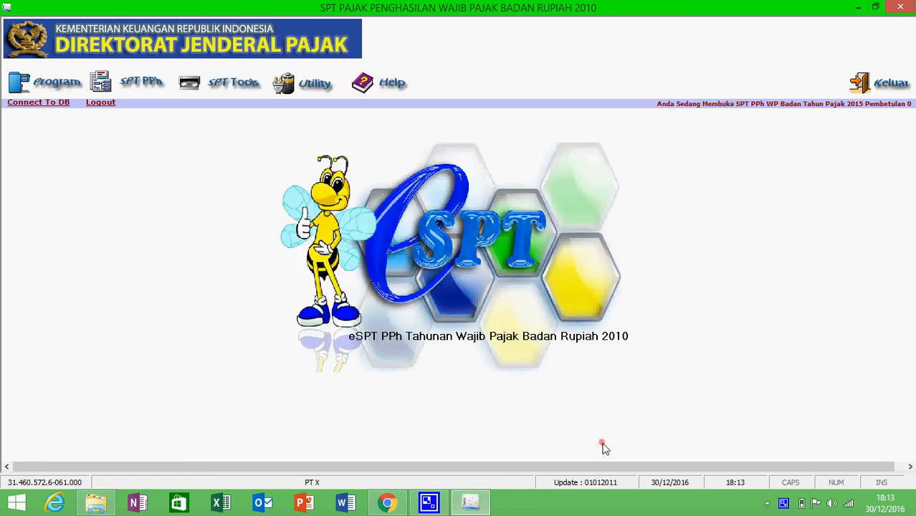
Reopen Formulir 1771-I, check net fiscal income 6.170.000.000 on Hal.3, and save it on closing
left_click(122, 82)
mouse_move(164, 123)
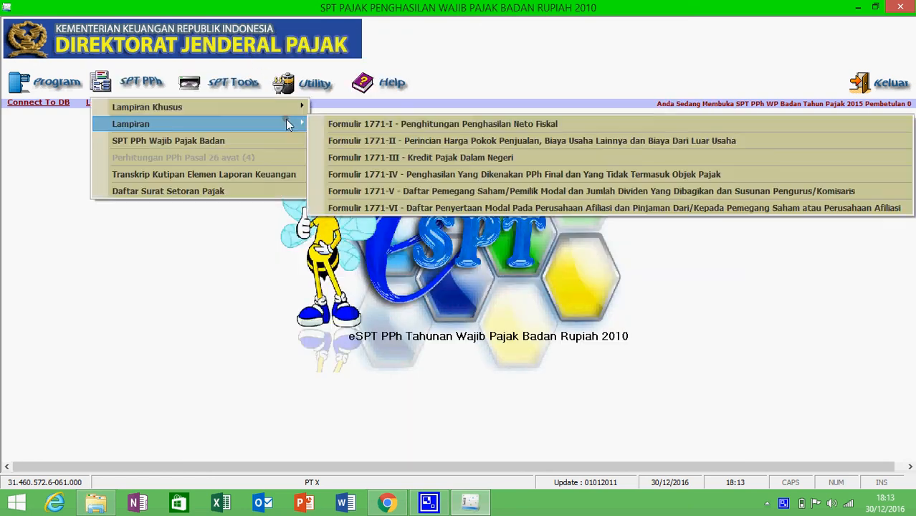
left_click(326, 125)
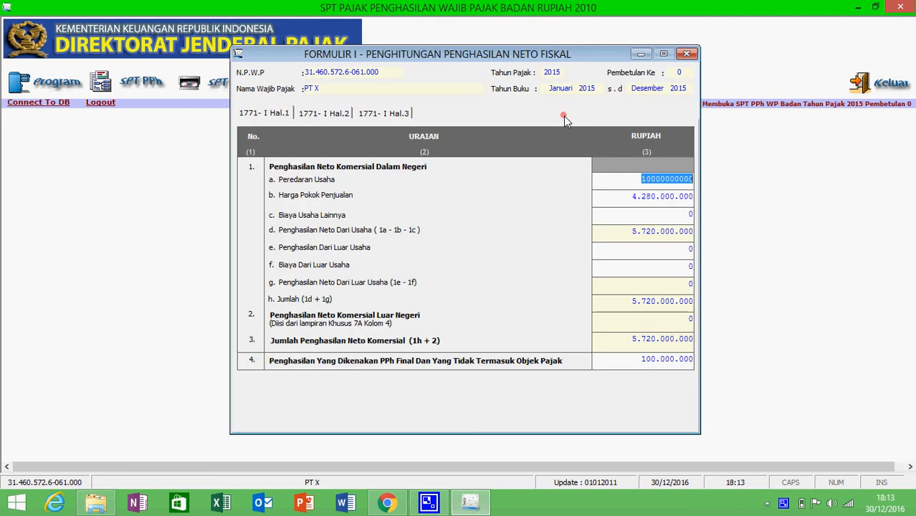
left_click(405, 117)
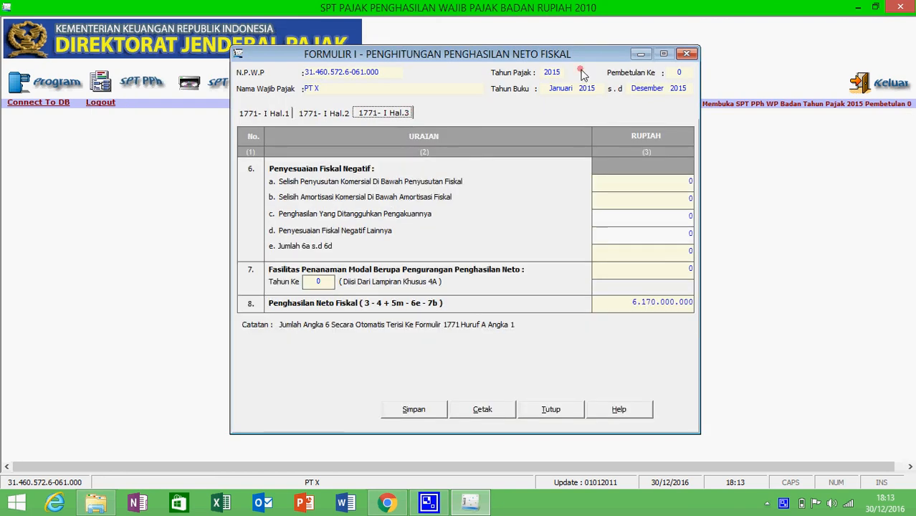
left_click(692, 59)
left_click(467, 295)
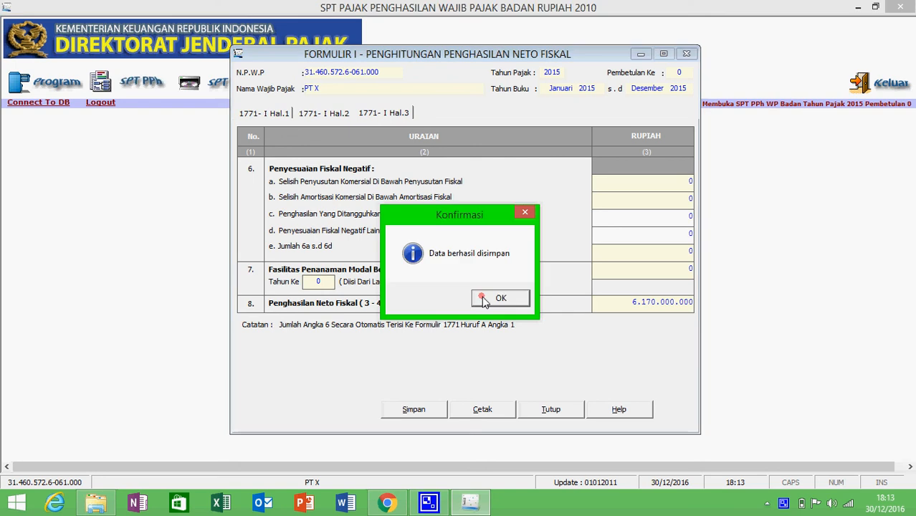
left_click(485, 300)
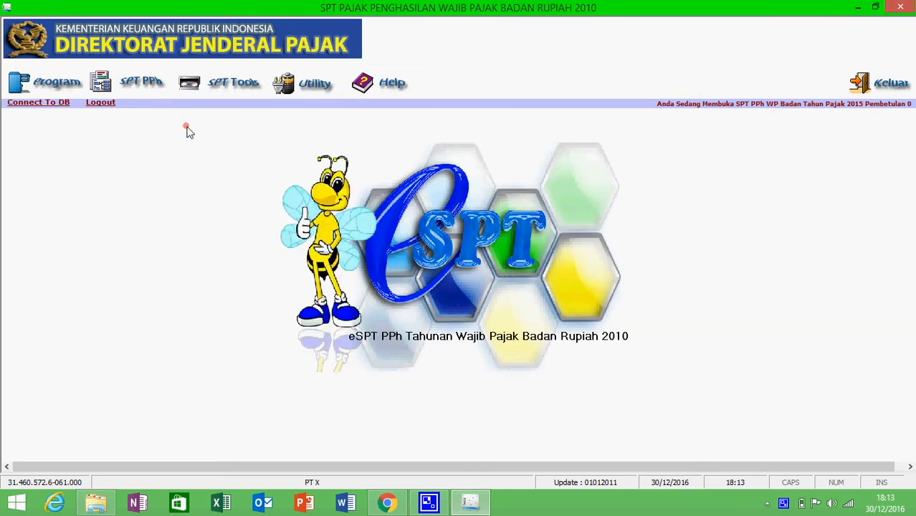
Reopen the main annual return, review its attachments, installment and underpayment sections, and close it
left_click(144, 86)
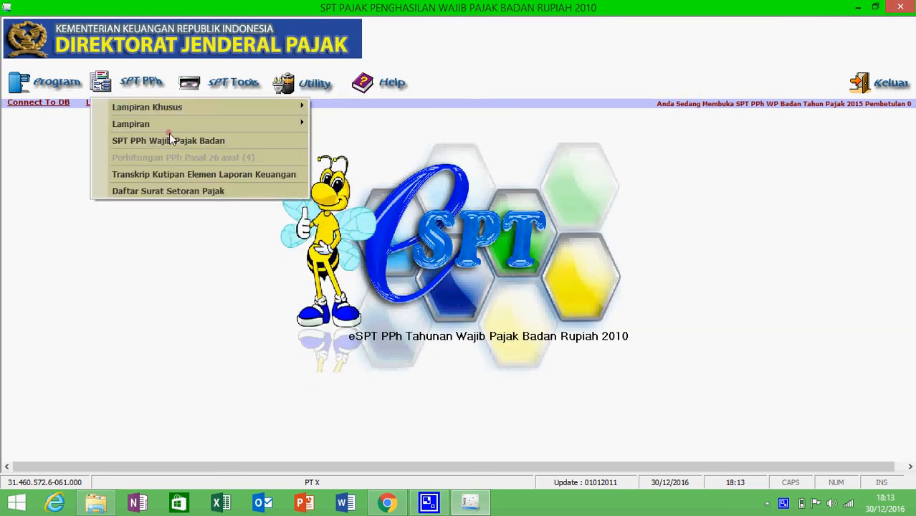
left_click(169, 140)
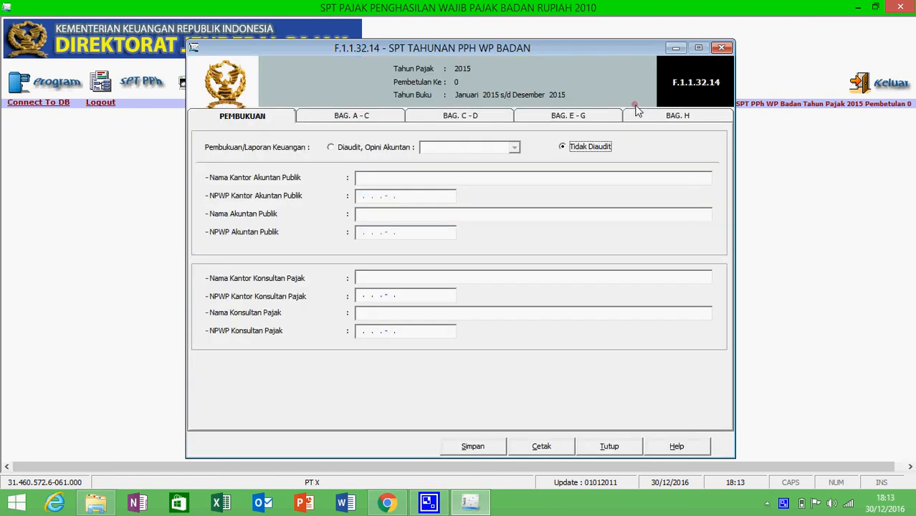
left_click(637, 116)
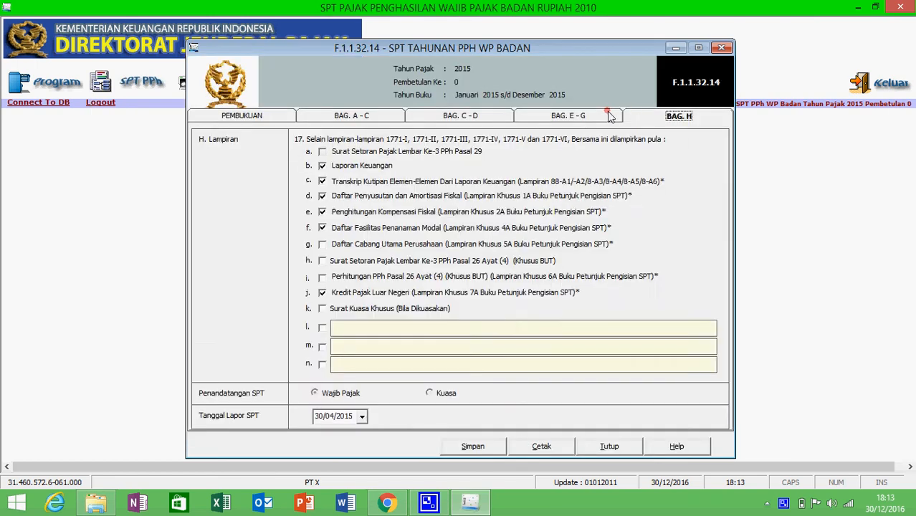
left_click(609, 116)
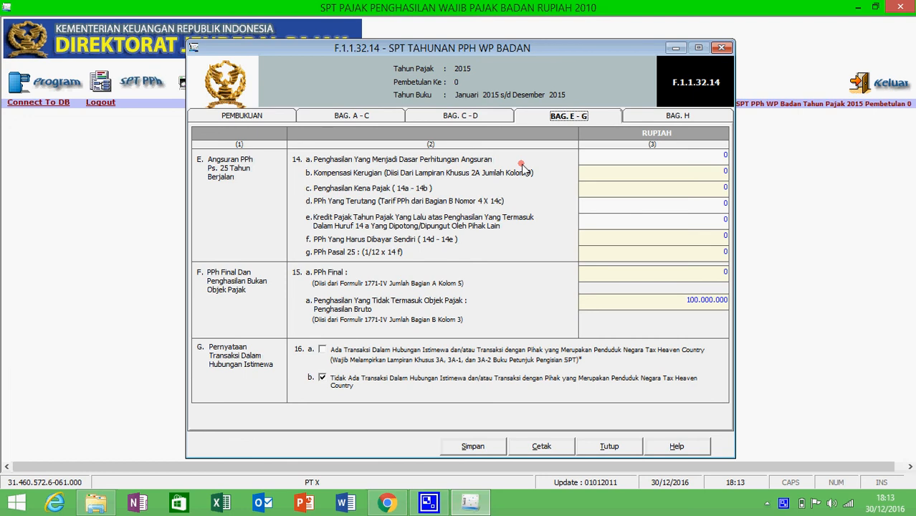
left_click(451, 119)
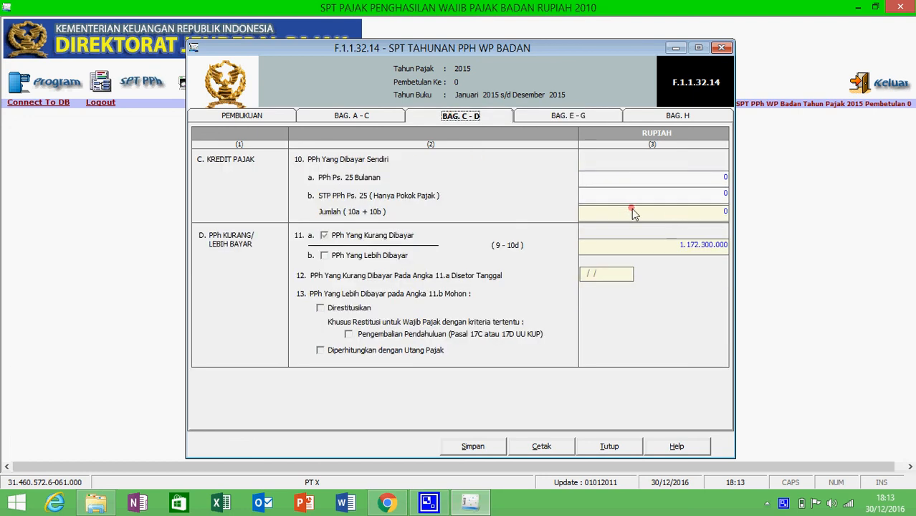
left_click(722, 47)
key("super+c")
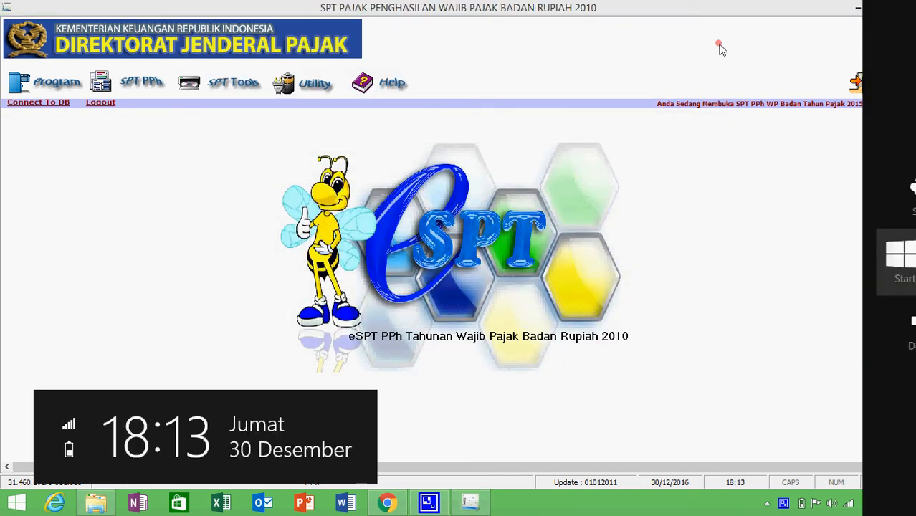
left_click(320, 92)
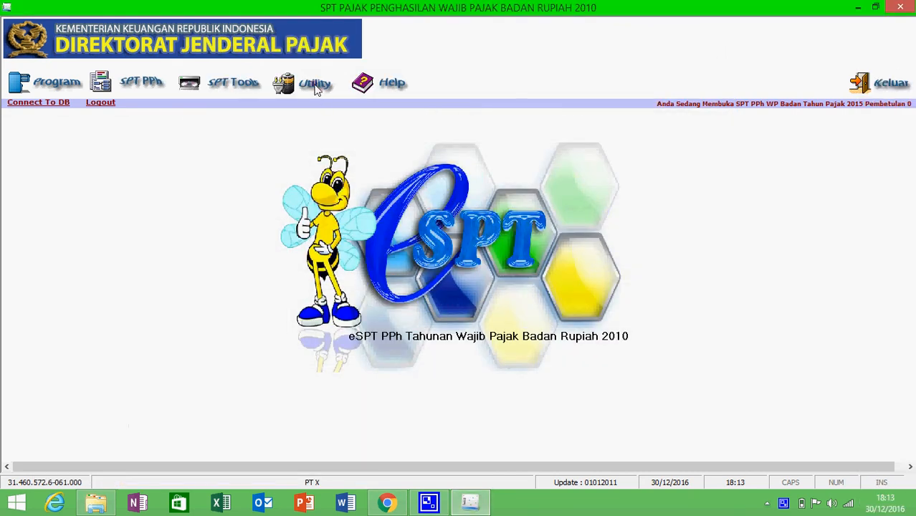
left_click(317, 87)
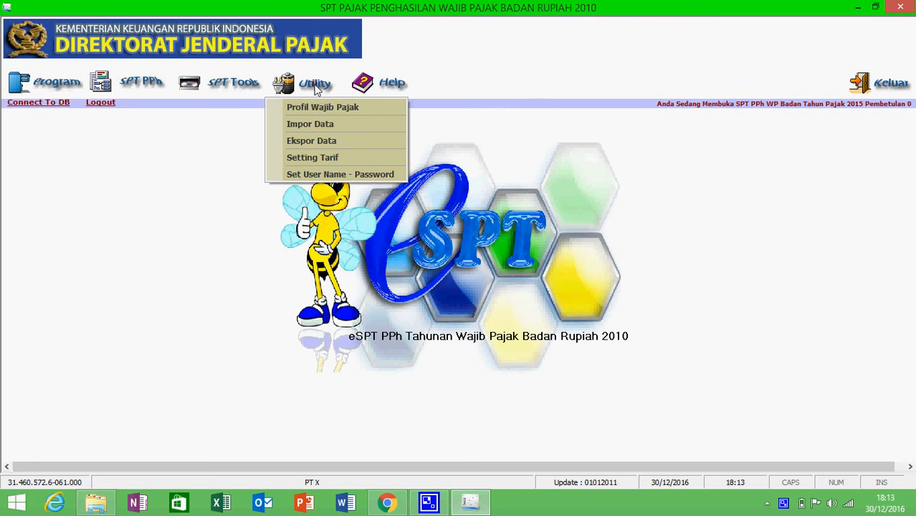
left_click(334, 129)
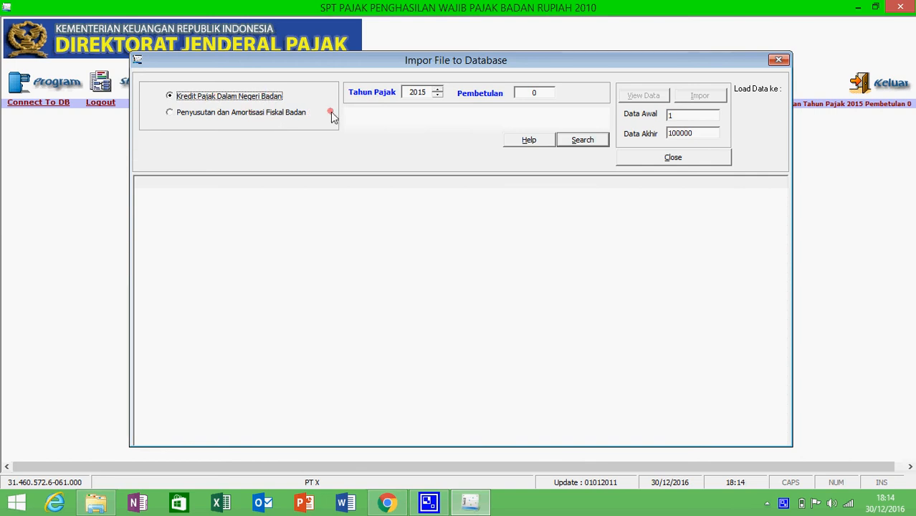
left_click(563, 139)
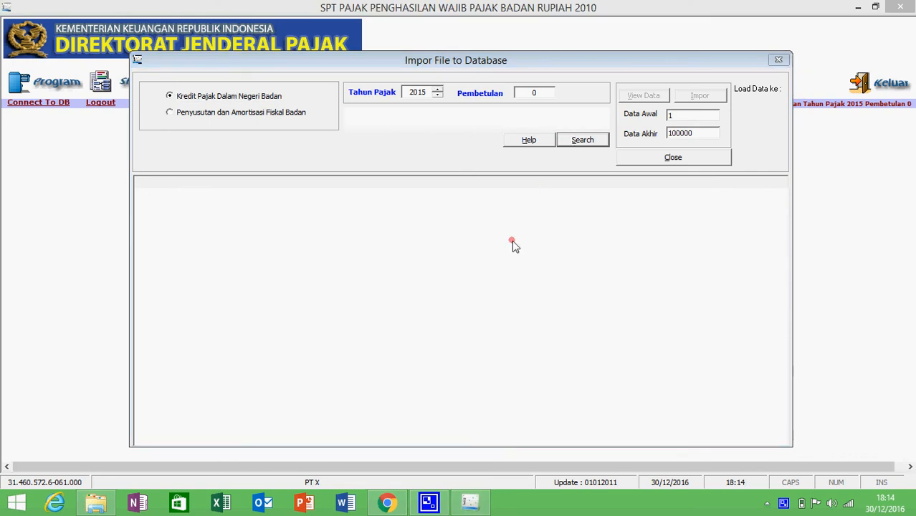
left_click(564, 143)
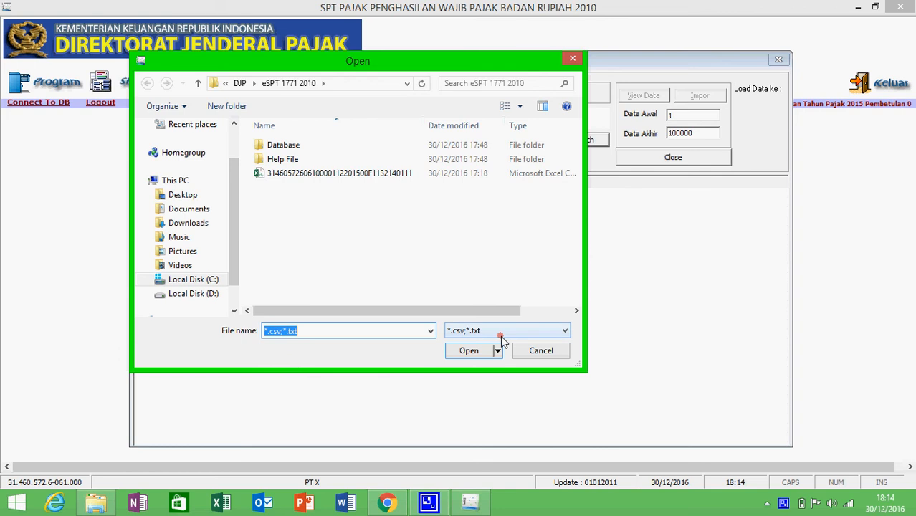
left_click(529, 351)
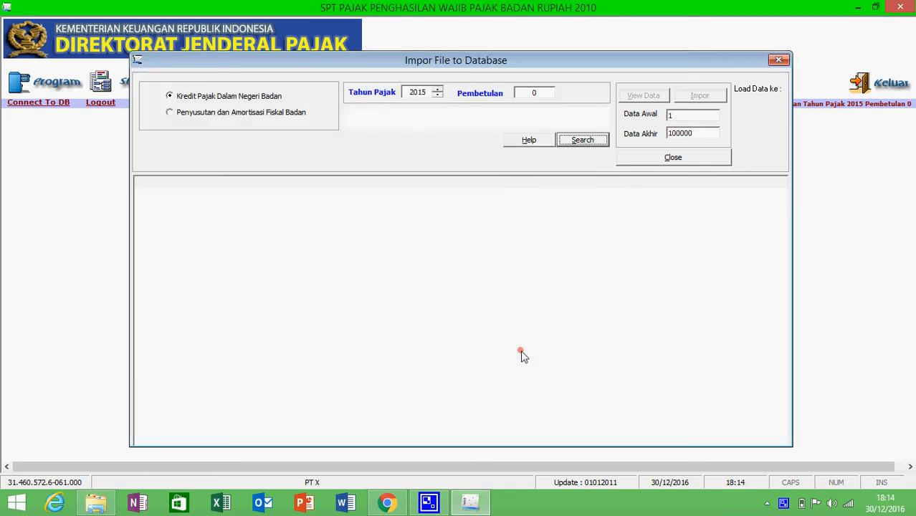
left_click(779, 60)
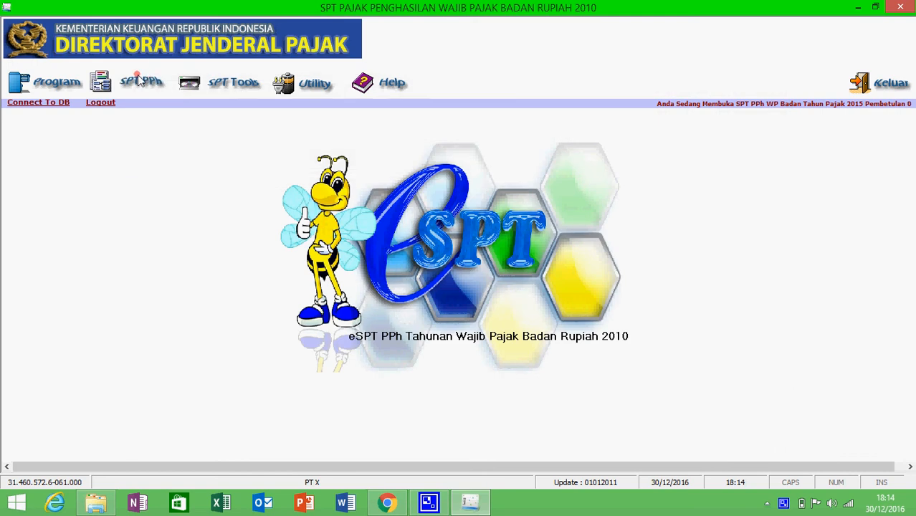
left_click(140, 82)
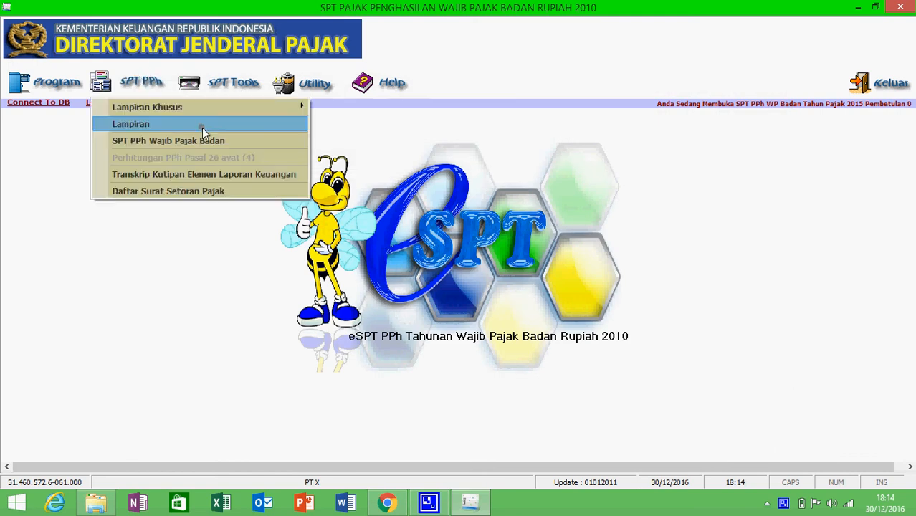
left_click(200, 175)
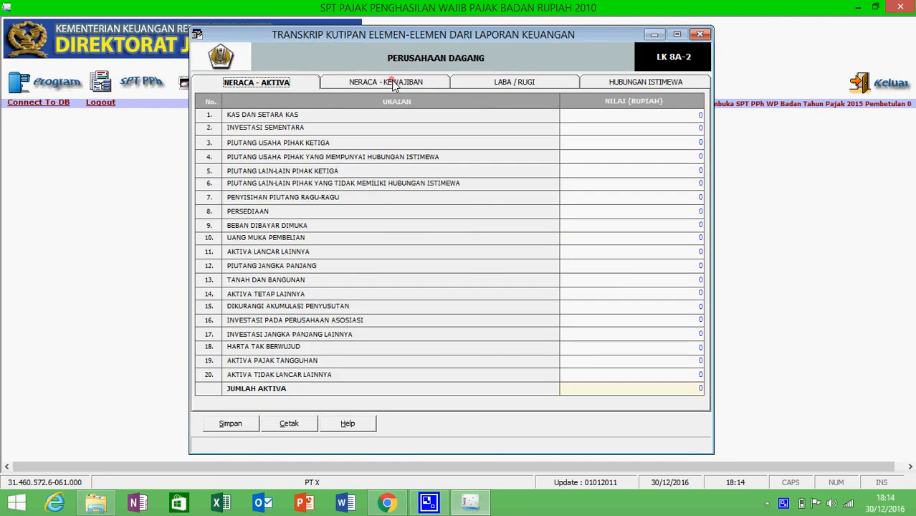
left_click(377, 84)
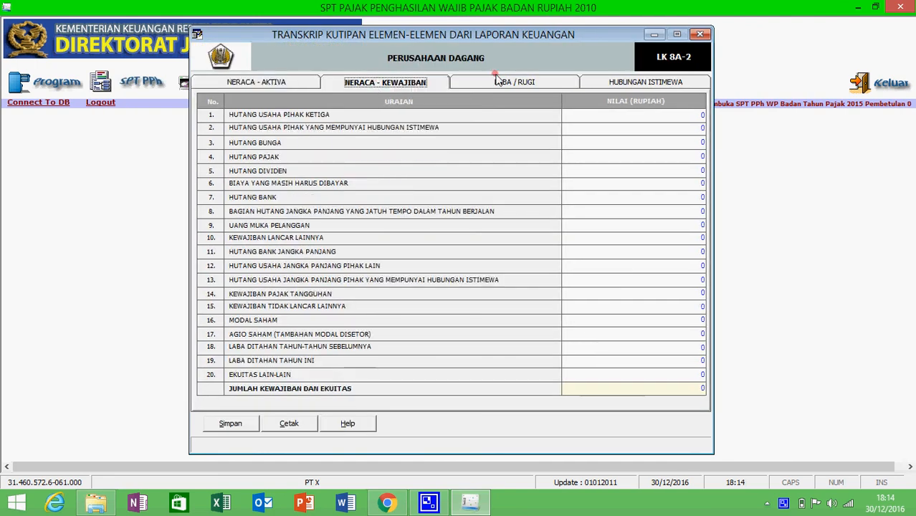
left_click(500, 83)
left_click(552, 82)
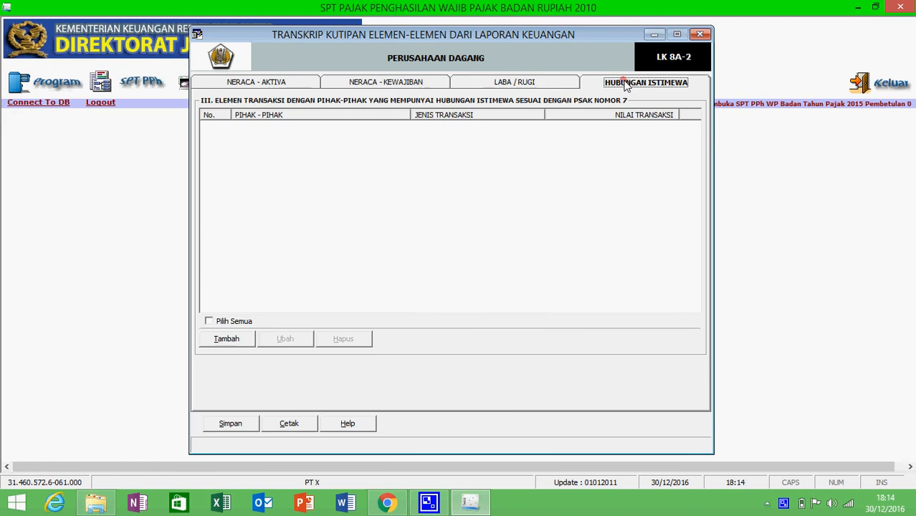
left_click(416, 85)
left_click(304, 83)
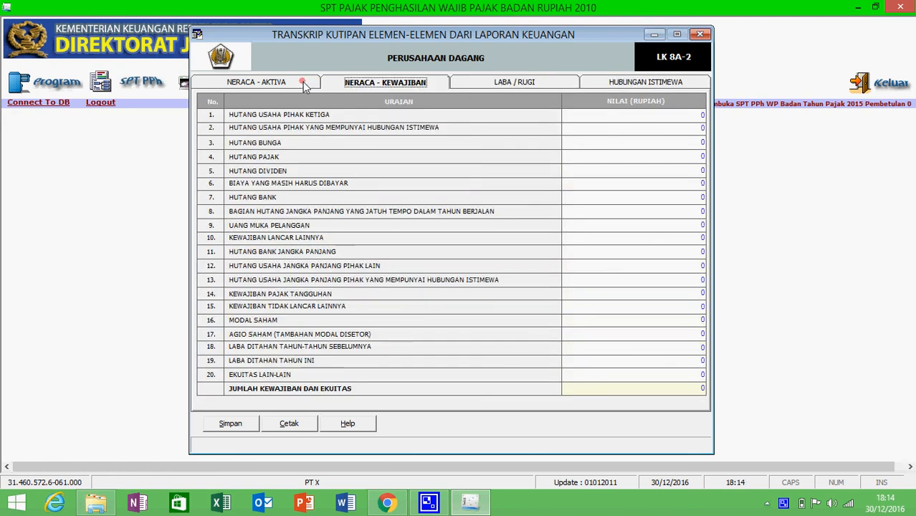
left_click(452, 85)
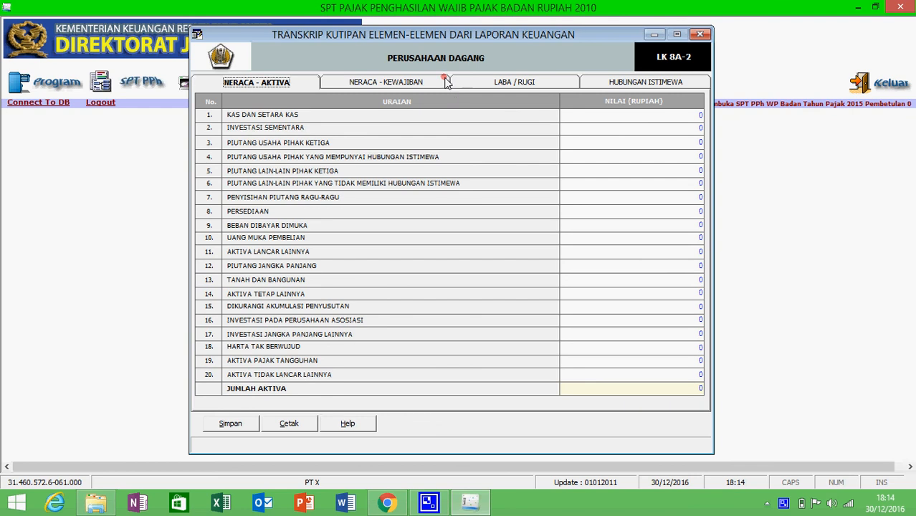
left_click(482, 80)
left_click(617, 82)
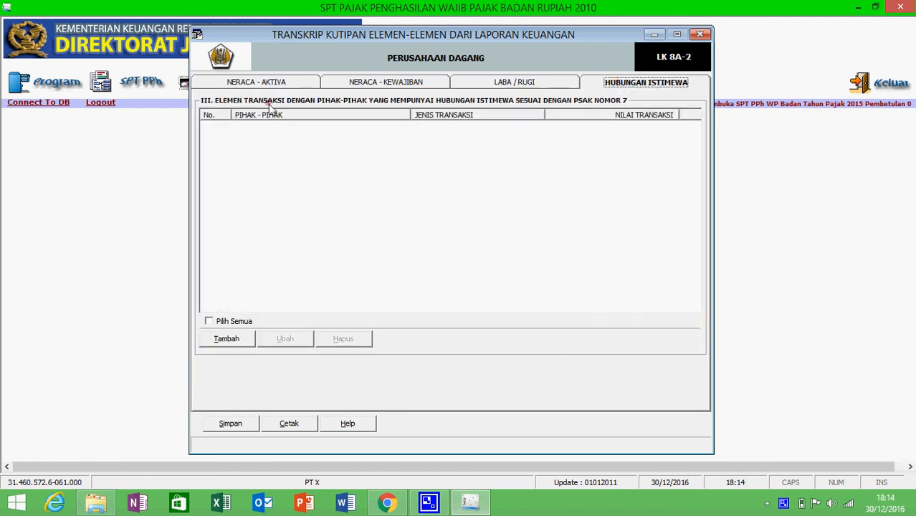
left_click(295, 74)
left_click(700, 34)
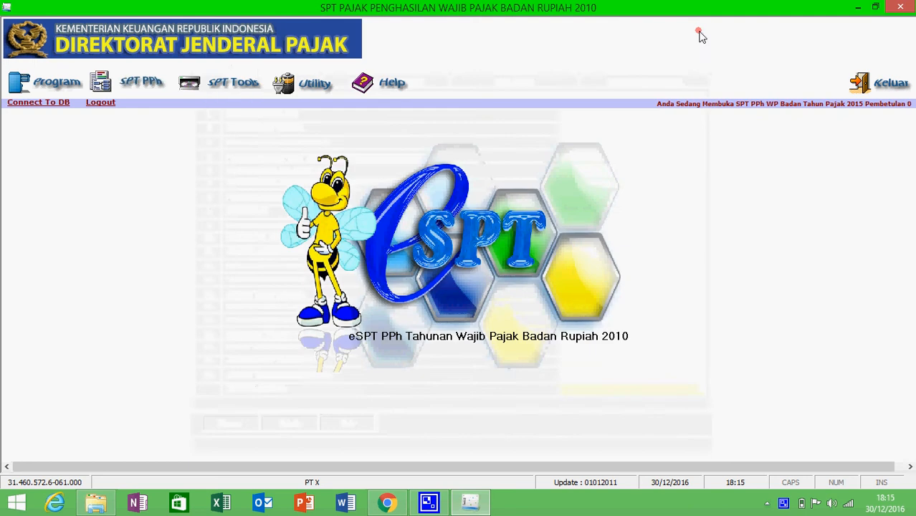
Start a new entry in Daftar Surat Setoran Pajak with deposit type code 200
left_click(141, 82)
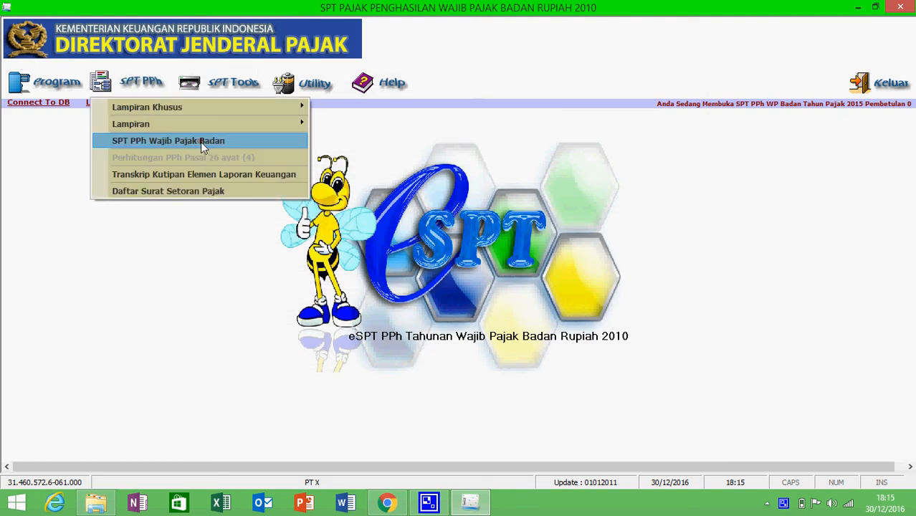
left_click(216, 192)
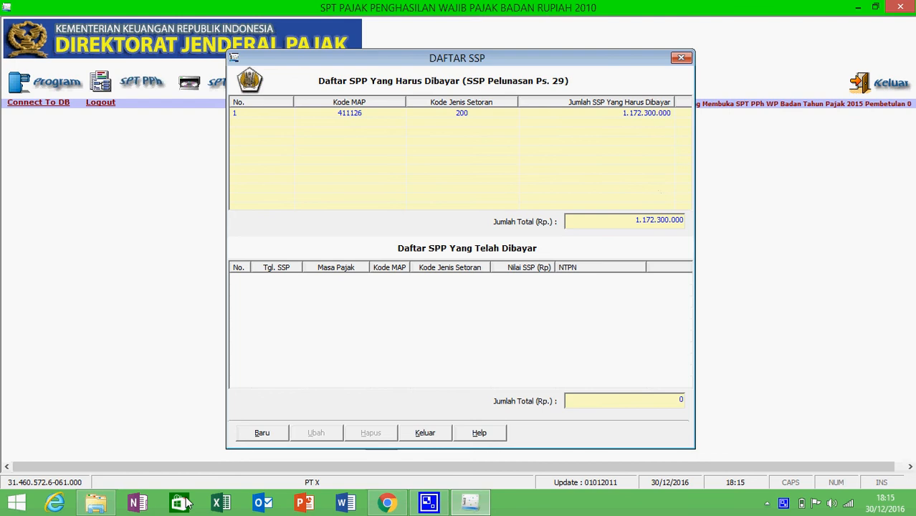
left_click(259, 434)
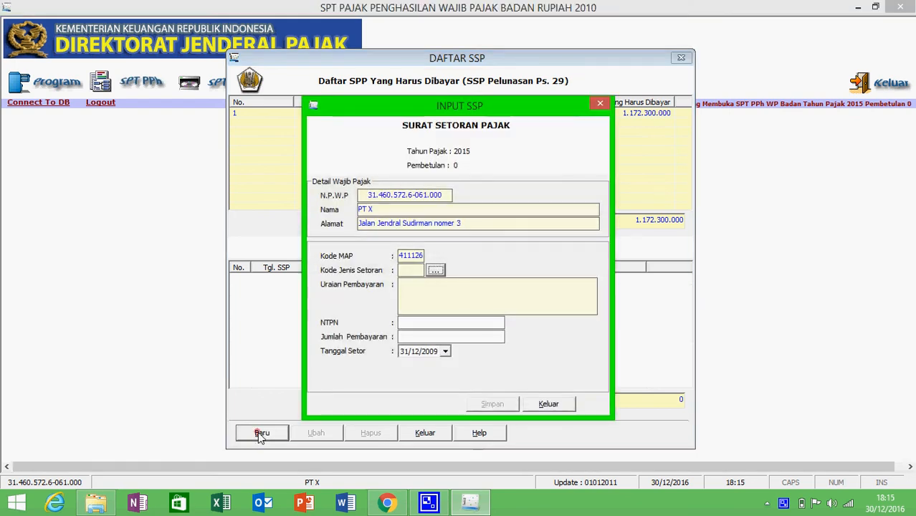
left_click(436, 270)
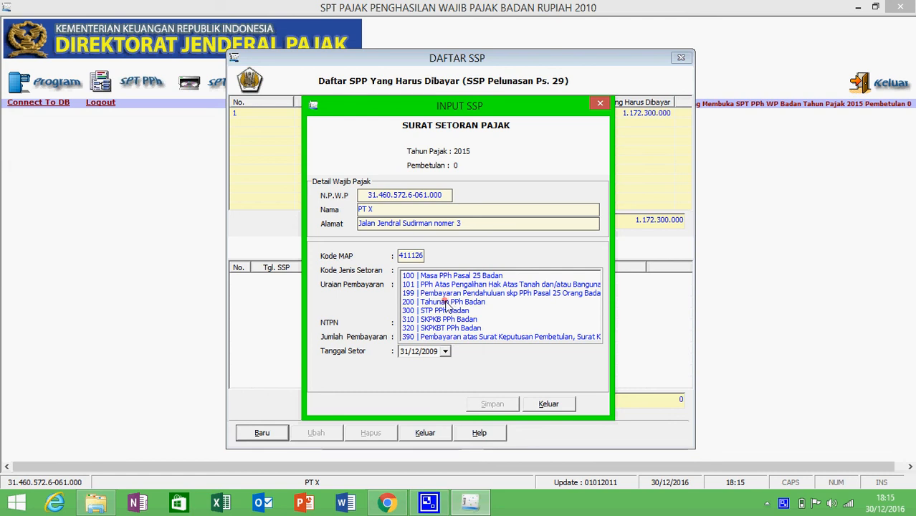
left_click(446, 302)
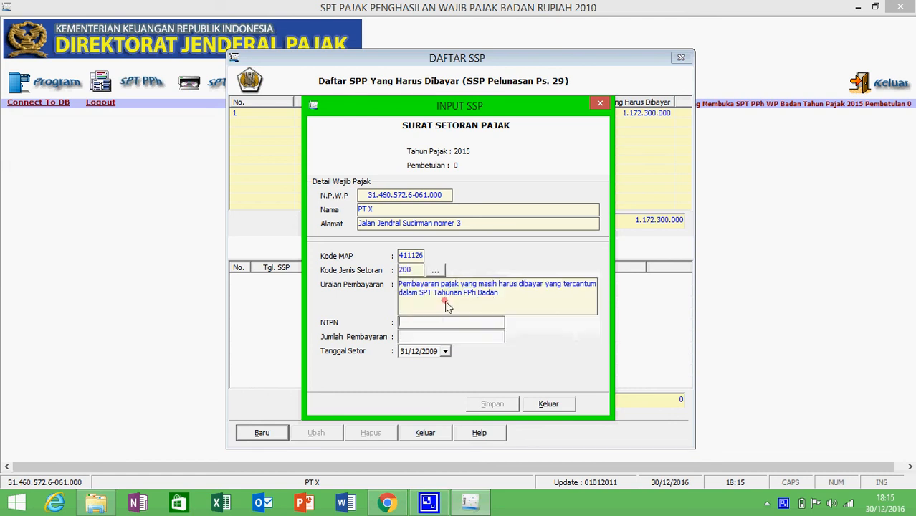
Enter the payment receipt number (NTPN) and the payment amount 1.172.300.000
left_click(416, 323)
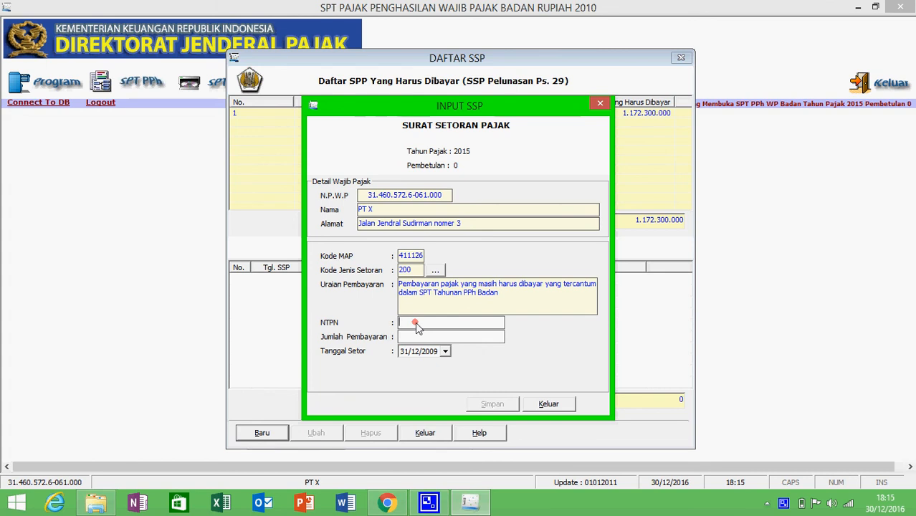
type("000000000000000")
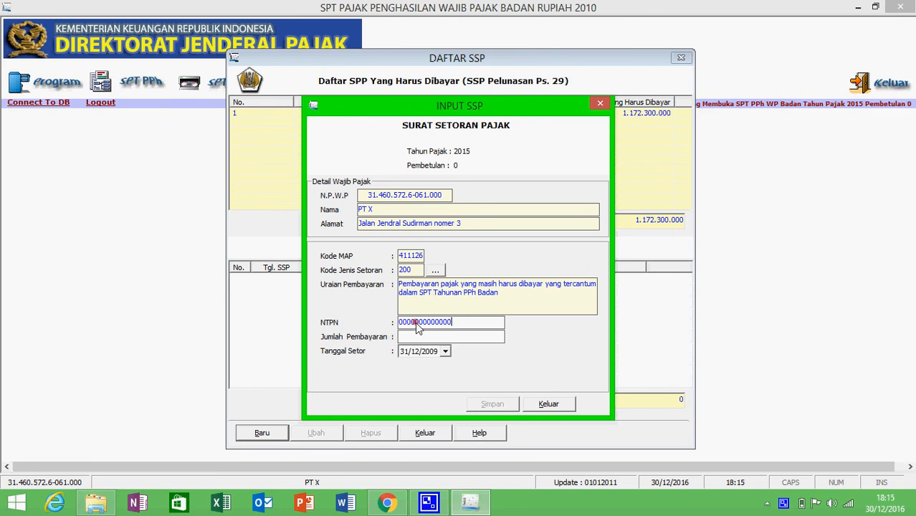
type("1")
left_click(421, 337)
left_click_drag(396, 104, 336, 108)
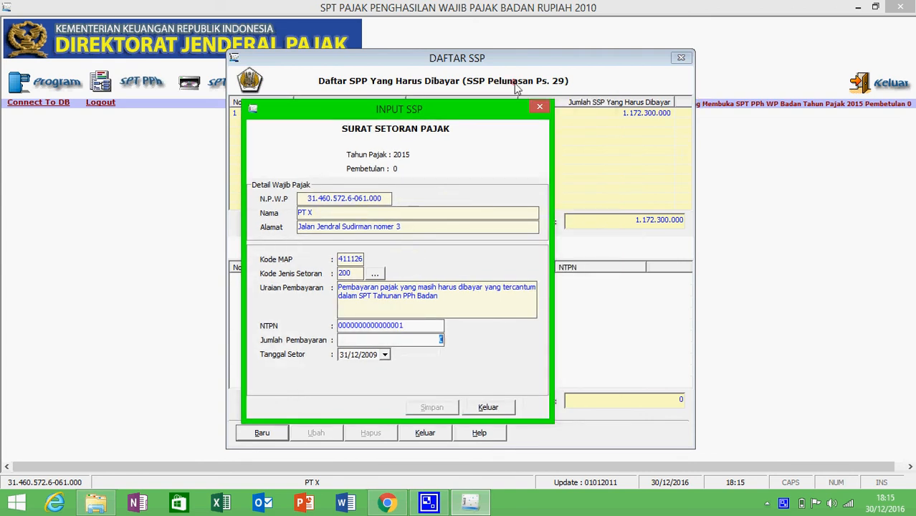
type("1172300000")
Set the deposit date to 30/03/2016, save the SSP, and decline adding another
left_click(365, 356)
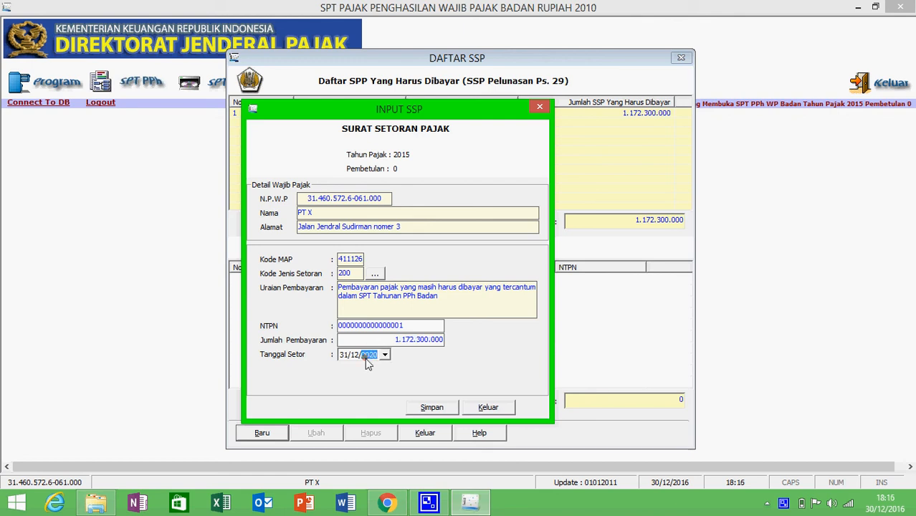
left_click(355, 355)
type("4")
left_click(350, 354)
left_click(345, 354)
left_click(439, 406)
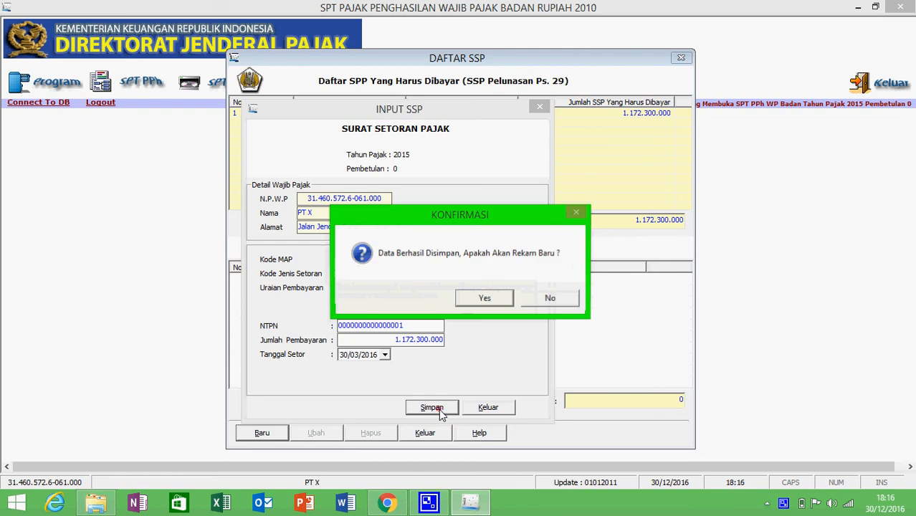
left_click(547, 298)
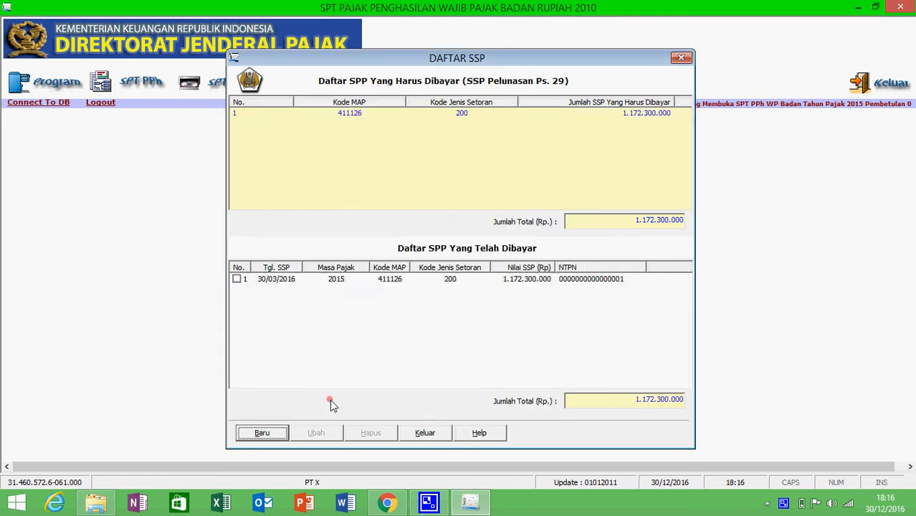
Close the SSP list, open Lapor Data, and list the saved returns for tax year 2015
left_click(424, 433)
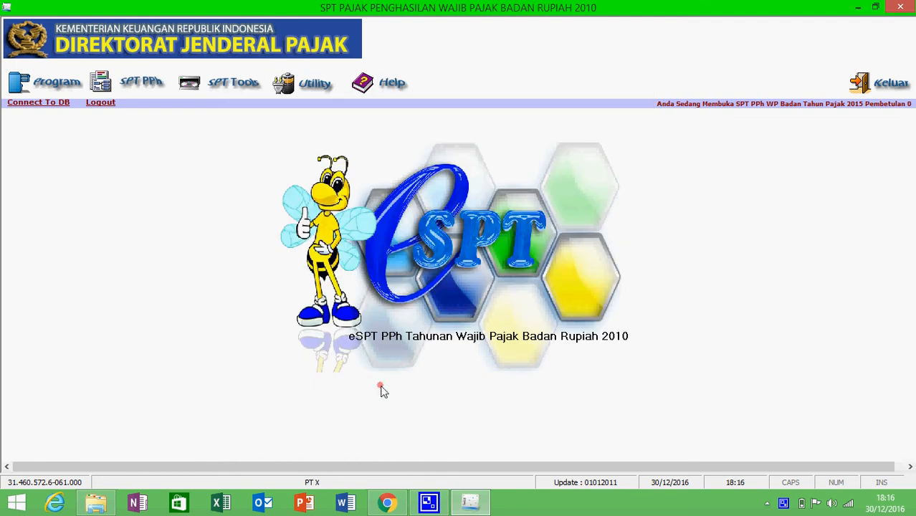
left_click(209, 79)
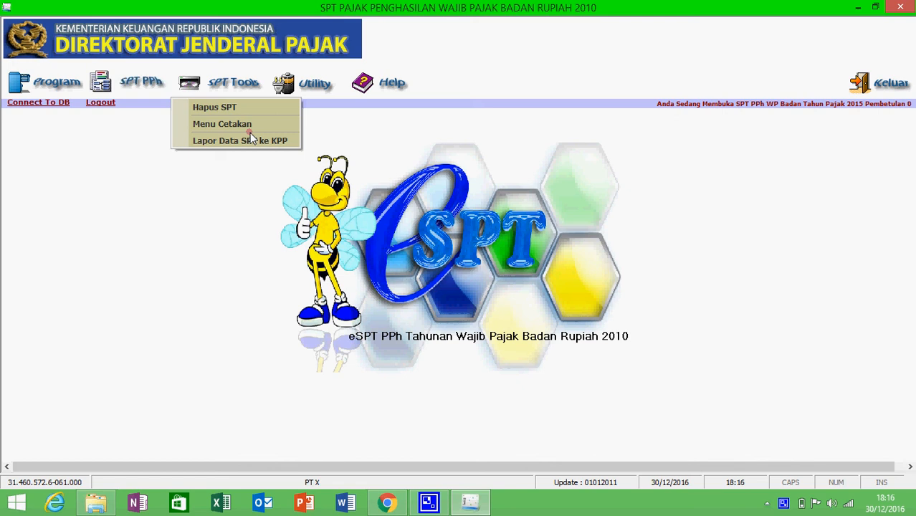
left_click(244, 141)
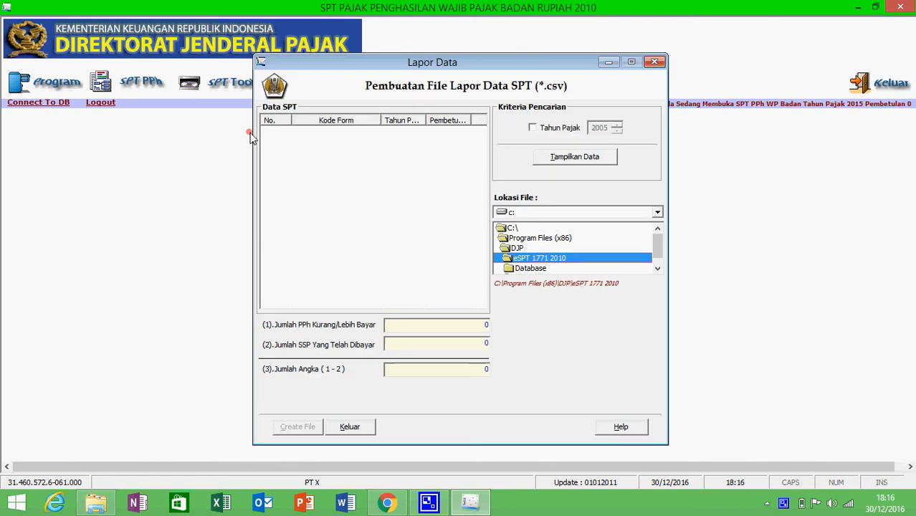
left_click(532, 129)
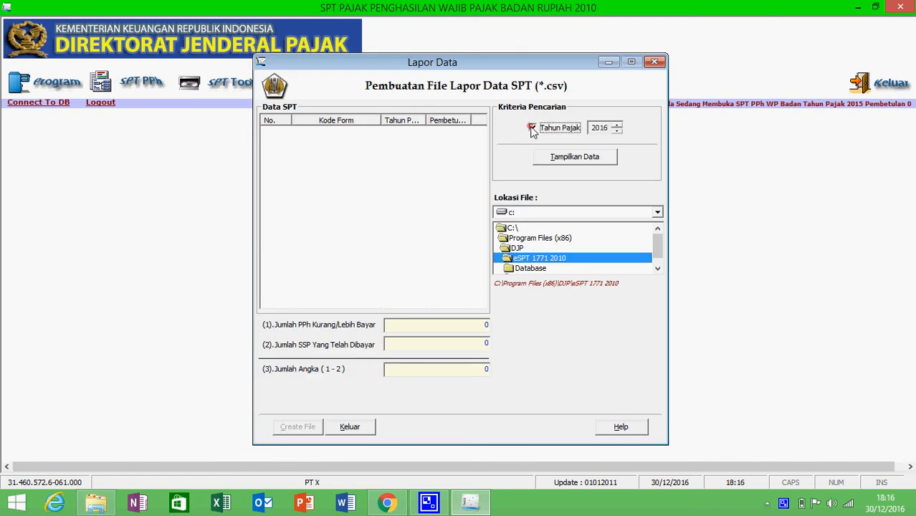
left_click(552, 160)
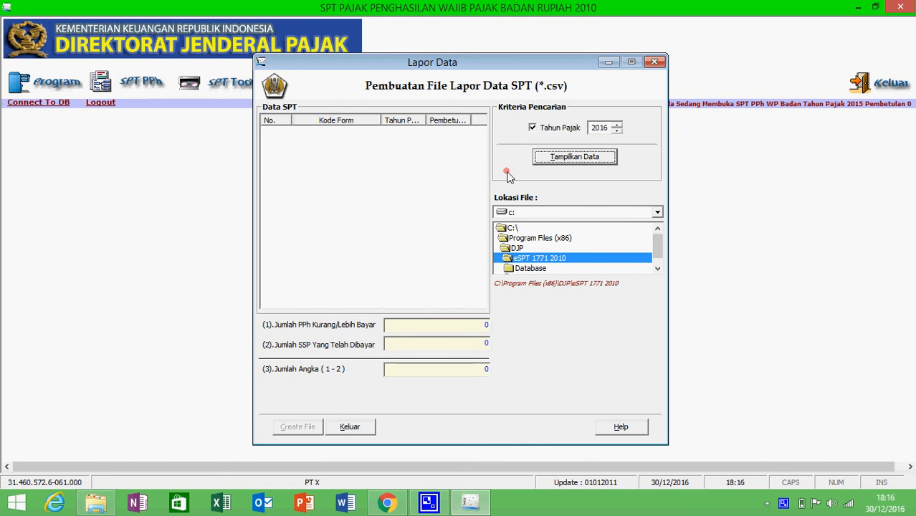
left_click(548, 164)
left_click(618, 131)
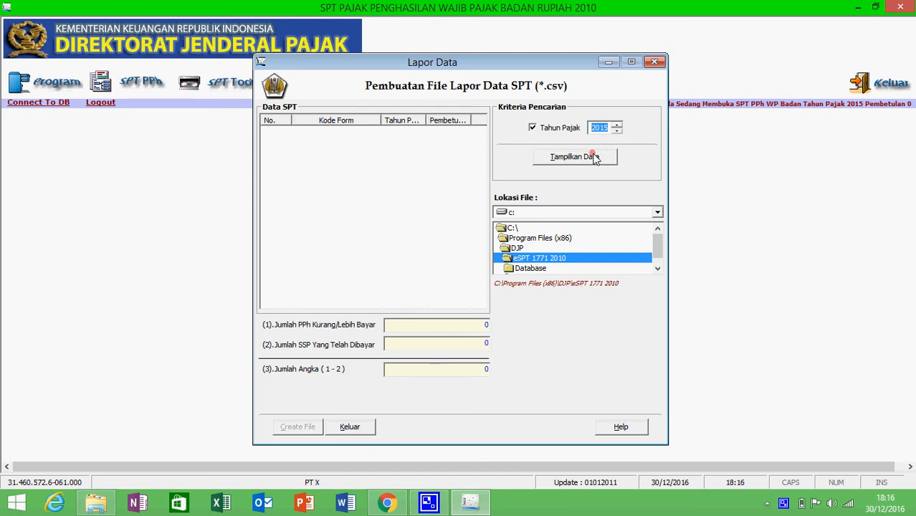
left_click(594, 157)
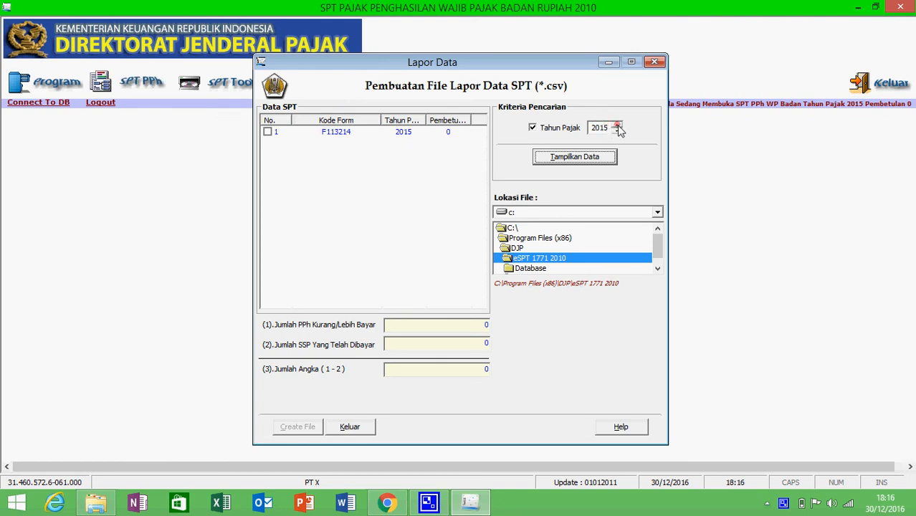
Mark return F113214, create its CSV file, and check it in the eSPT 1771 2010 folder
left_click(267, 130)
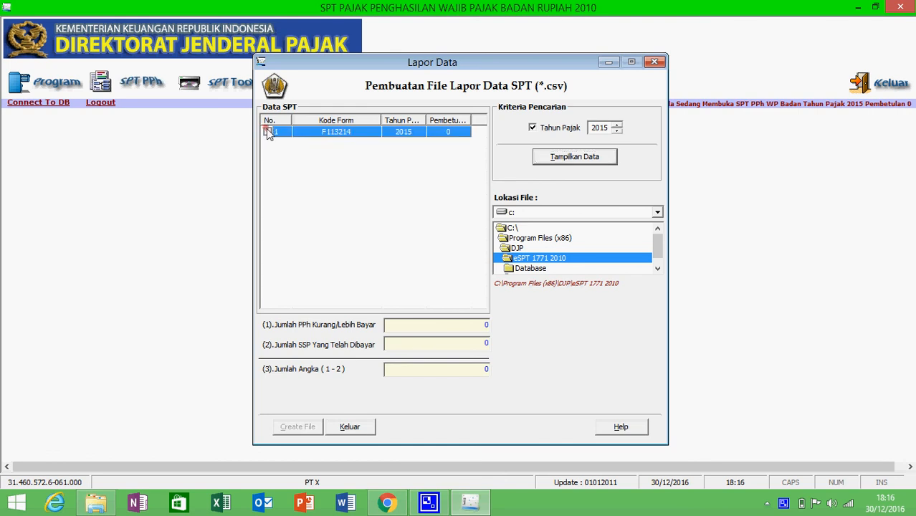
left_click(266, 132)
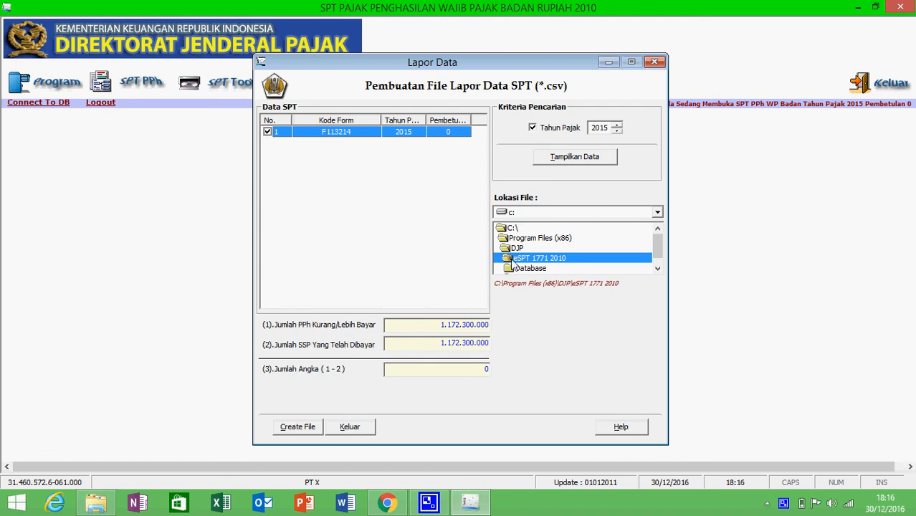
left_click(571, 220)
left_click(305, 427)
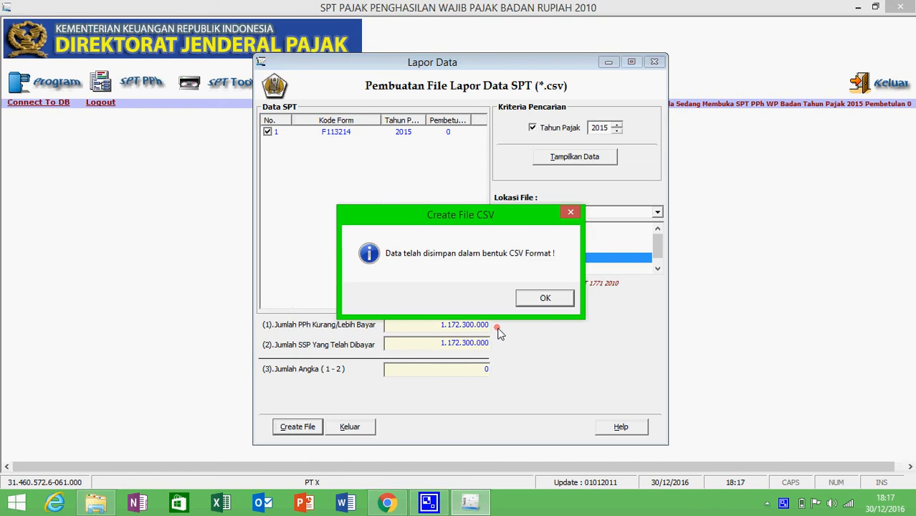
left_click(545, 298)
left_click(95, 503)
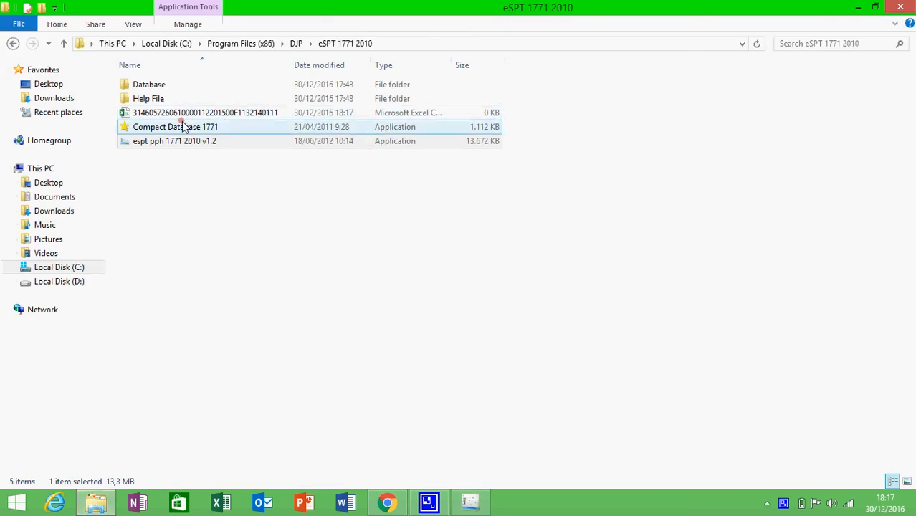
left_click(474, 504)
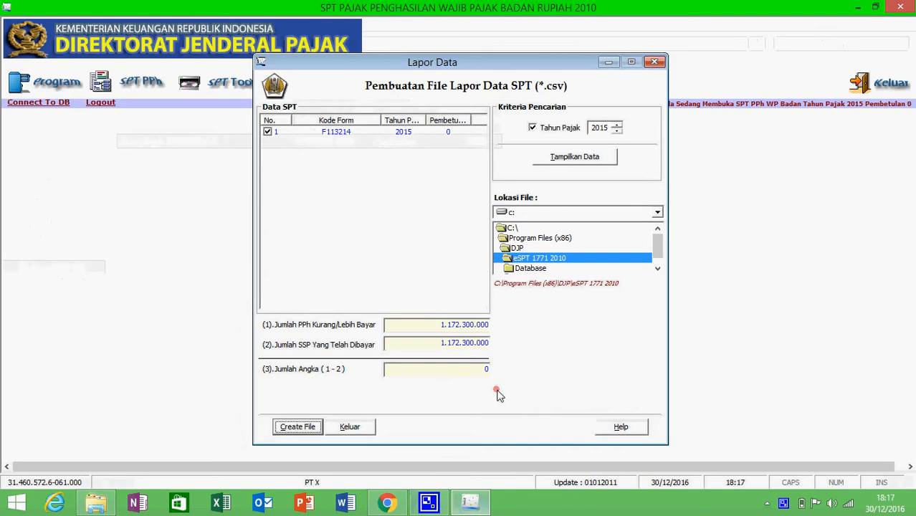
Close the Lapor Data export window and open SPT Tools > Menu Cetakan
left_click(350, 427)
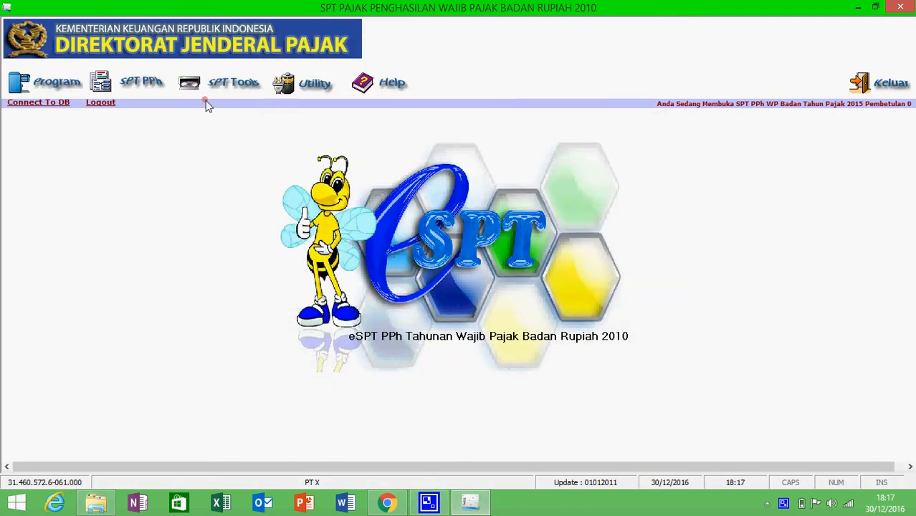
left_click(172, 84)
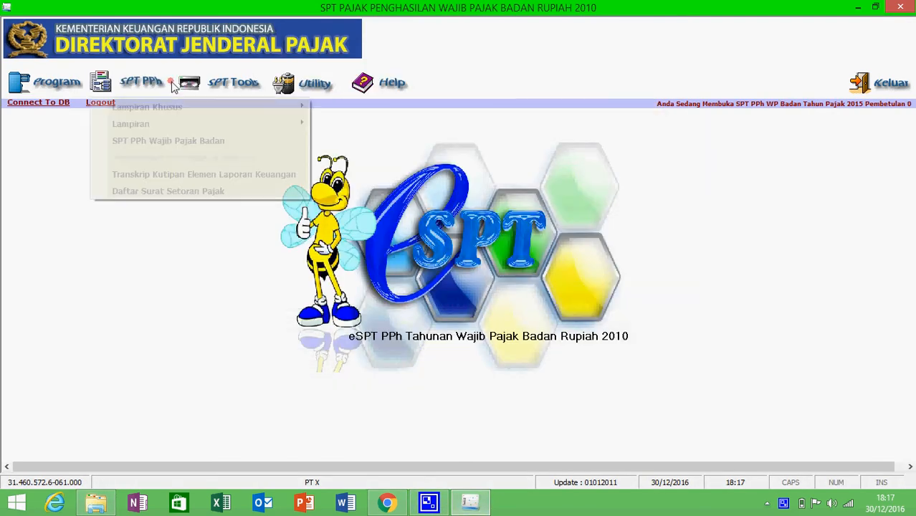
left_click(213, 86)
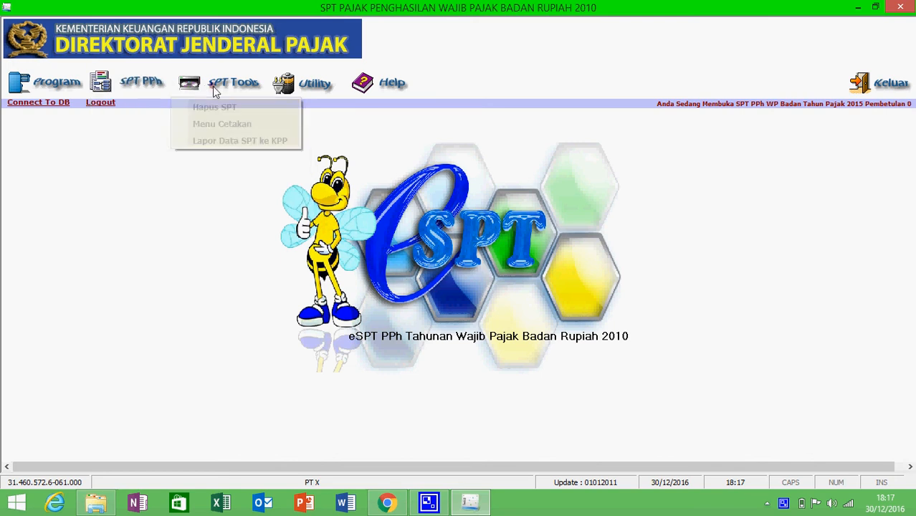
left_click(220, 122)
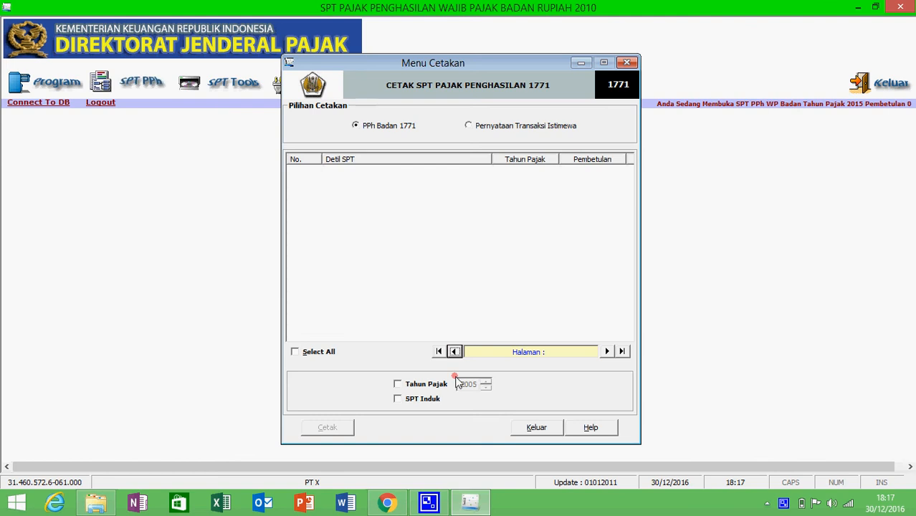
Filter the forms by Tahun Pajak 2015, tick the SPT Tahunan row and print it
left_click(434, 383)
left_click(486, 383)
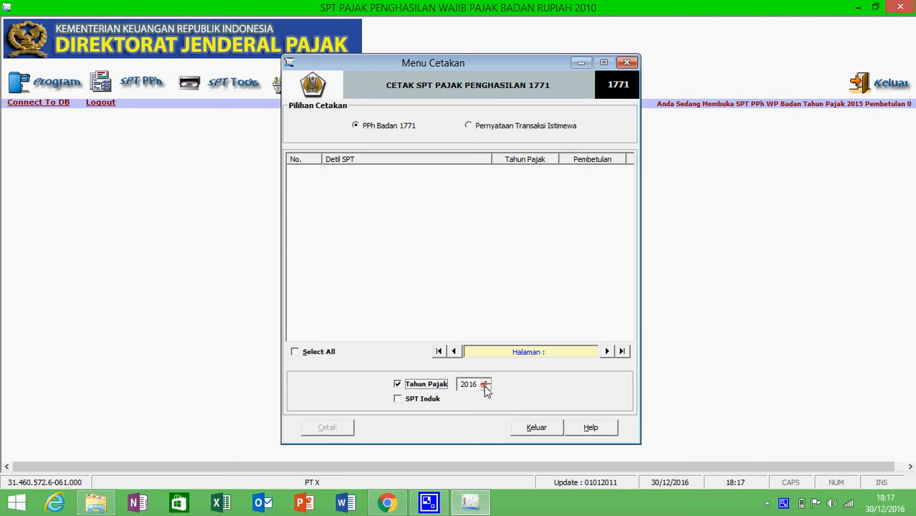
left_click(486, 387)
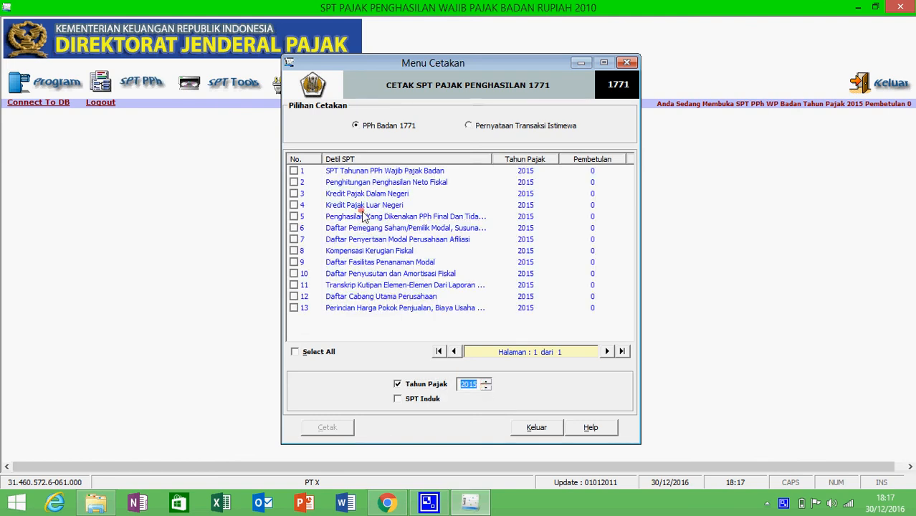
left_click(294, 171)
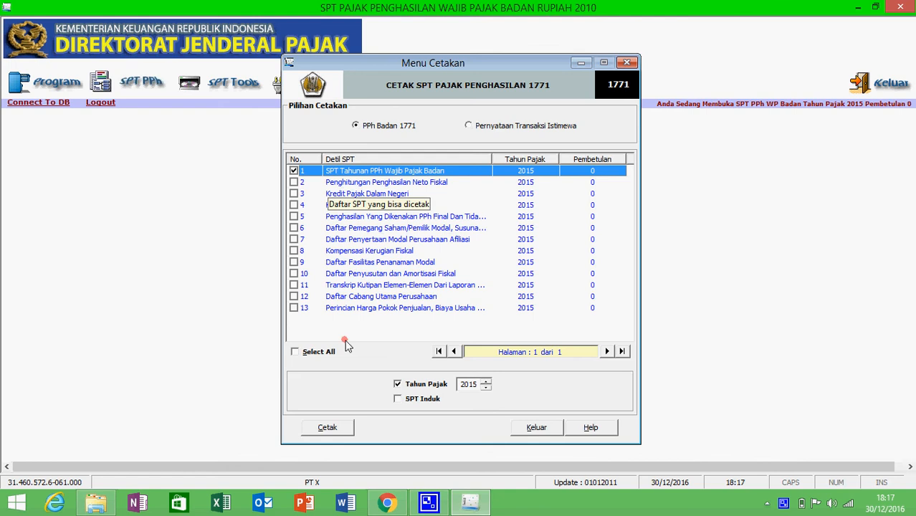
left_click(327, 428)
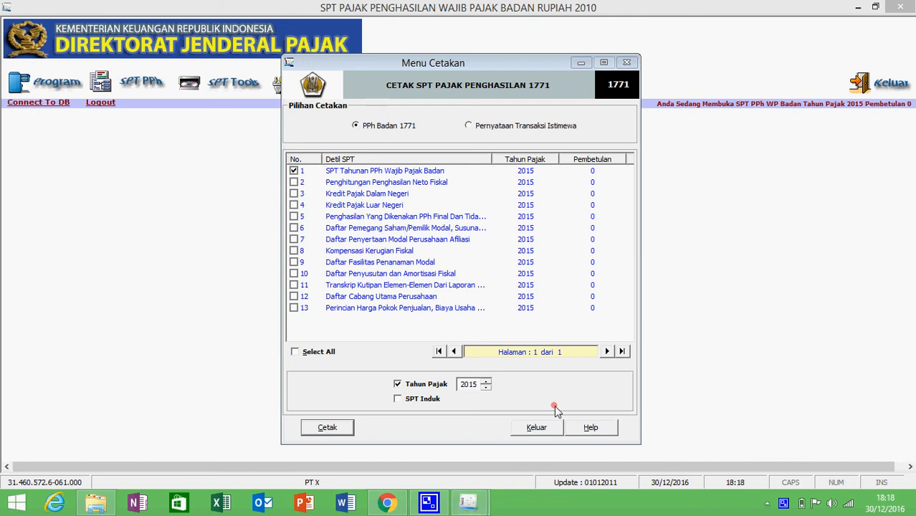
Bring the form 1771 print preview window to the front
left_click(479, 506)
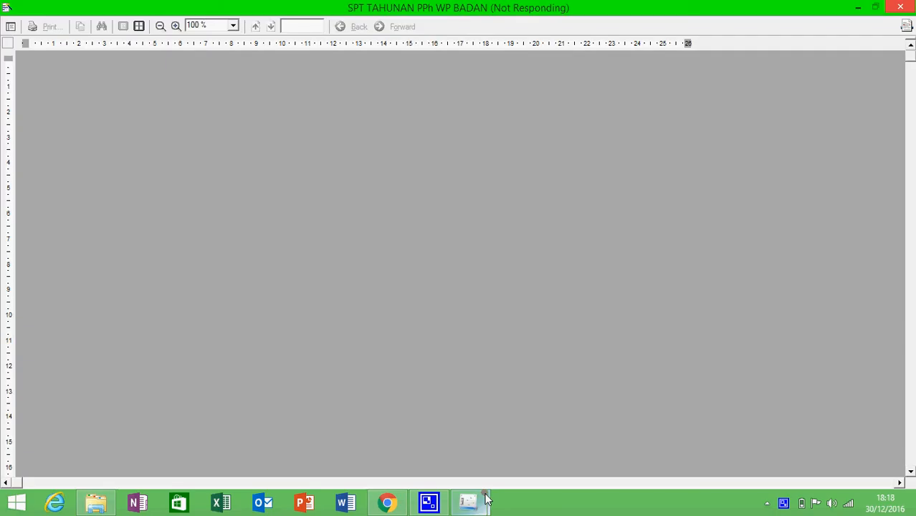
left_click(484, 497)
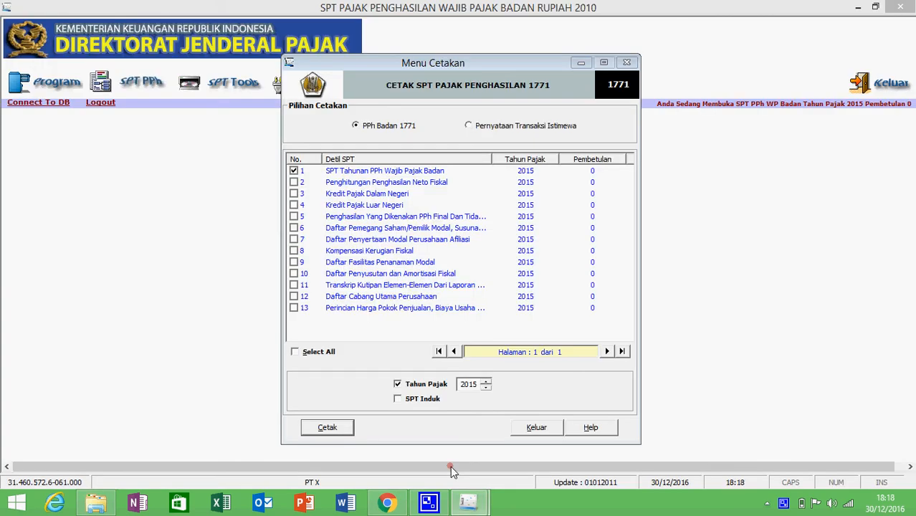
left_click(469, 502)
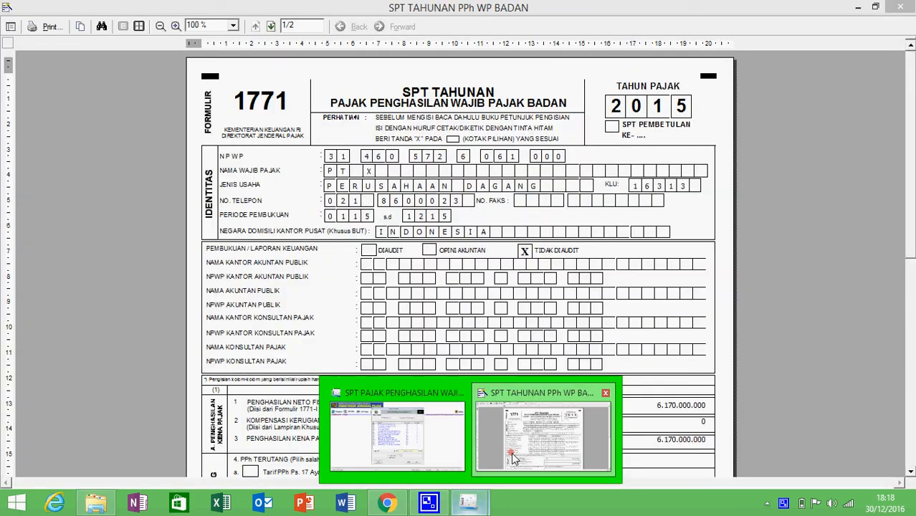
Scroll the form 1771 preview down to section B PPh Terutang, then close the preview
left_click(513, 459)
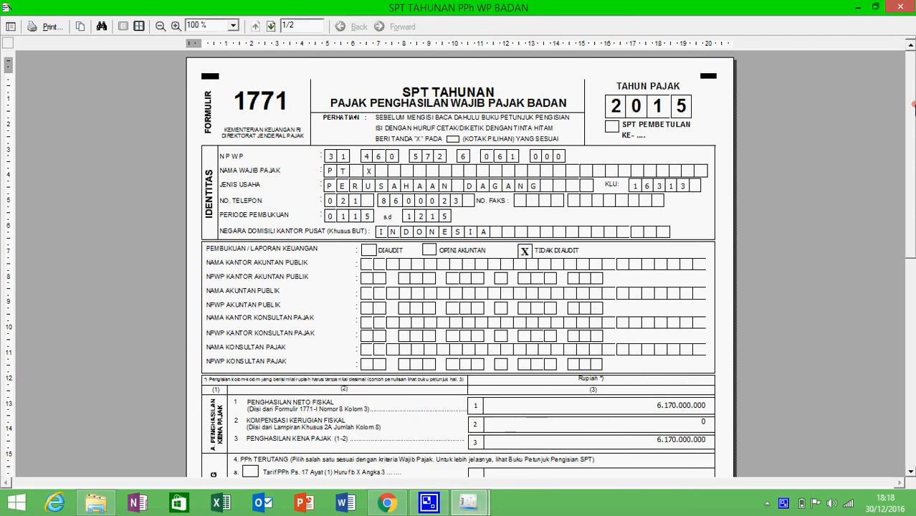
left_click_drag(913, 106, 911, 73)
scroll(909, 84, "down", 3)
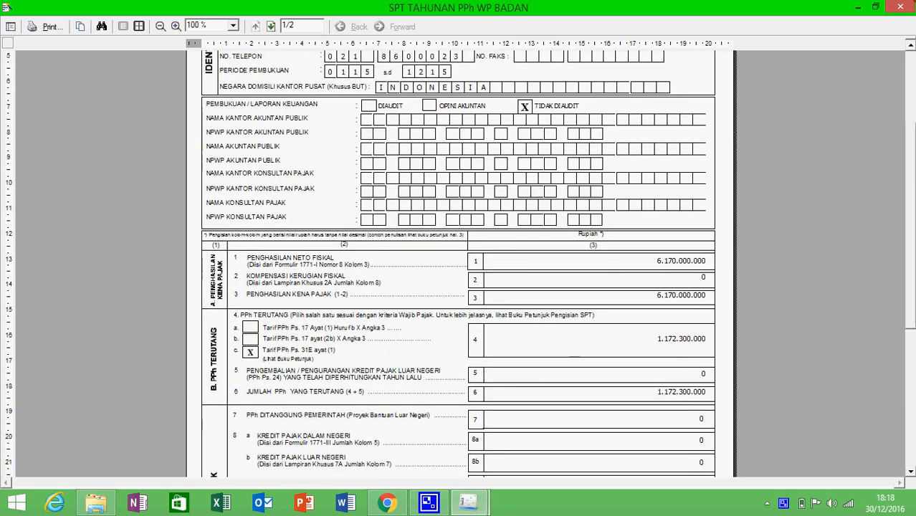
left_click(902, 8)
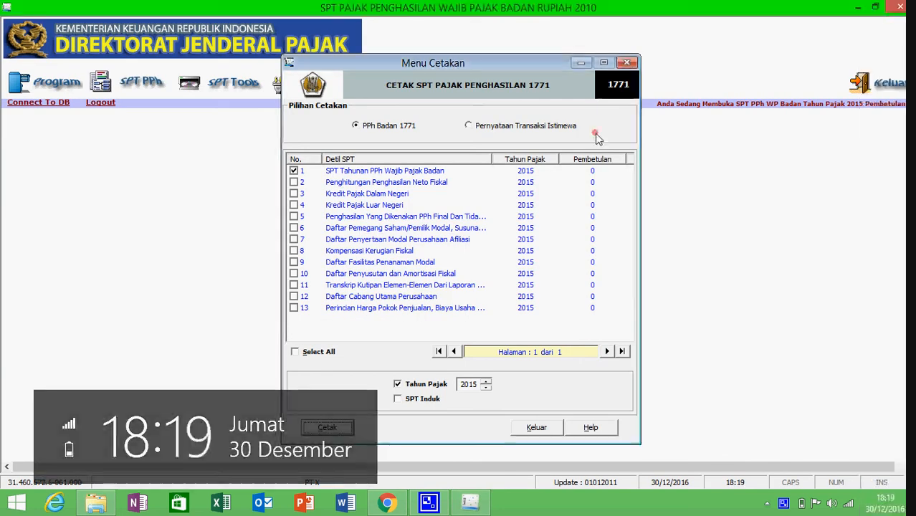
Exit Menu Cetakan and minimize the eSPT and Explorer windows
left_click(538, 428)
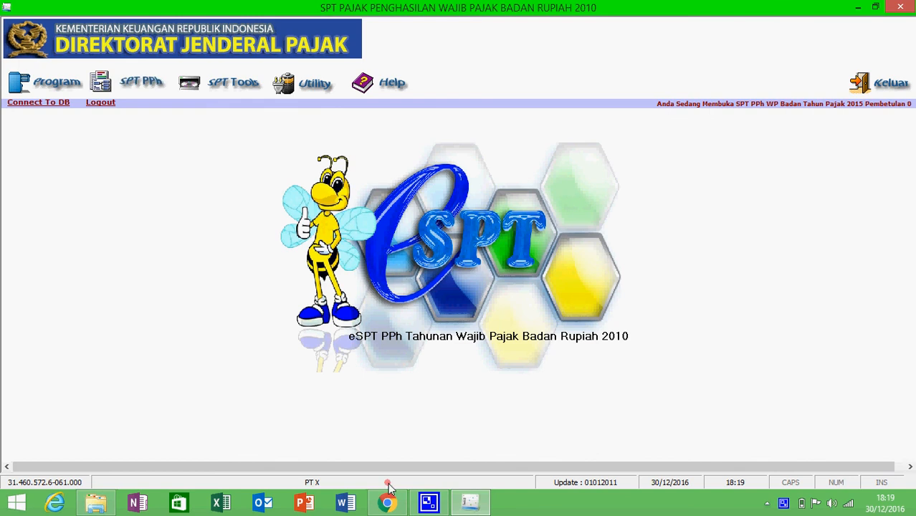
left_click(426, 504)
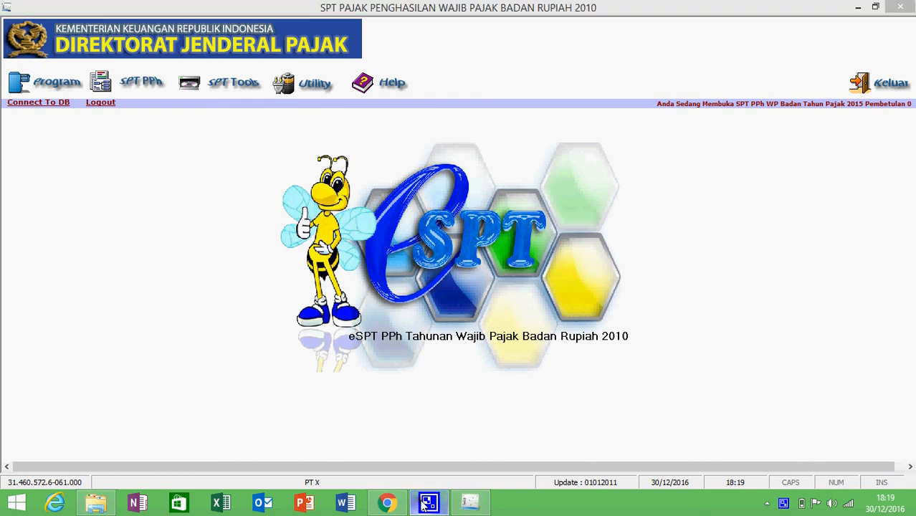
left_click(862, 6)
left_click(862, 6)
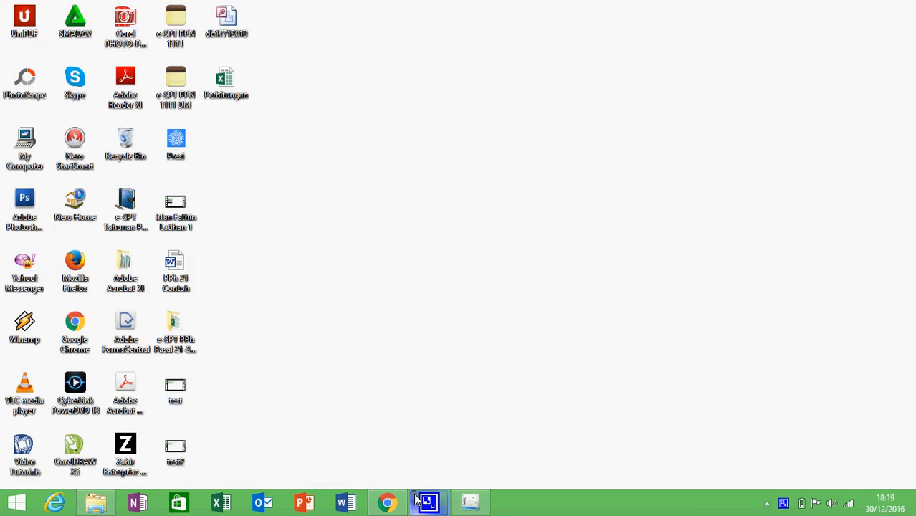
Open the recorder tray icon's context menu
key("super+k")
key("Escape")
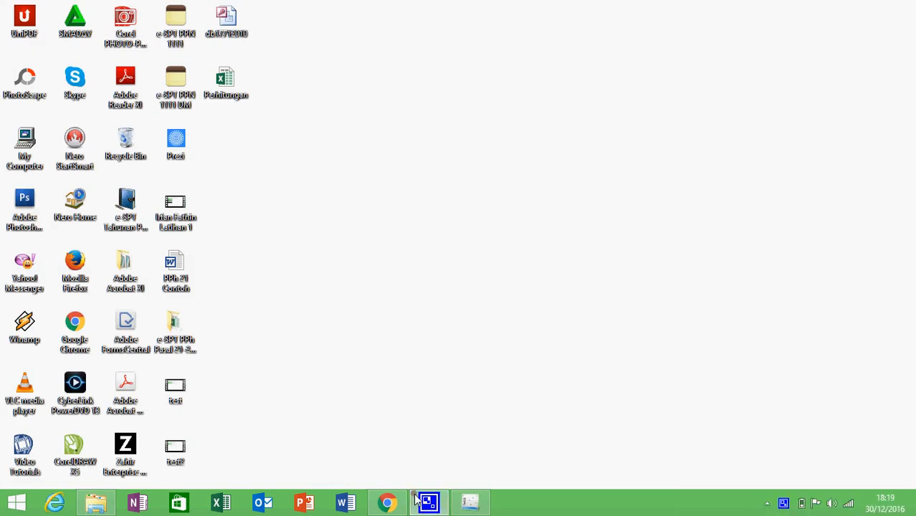
right_click(783, 505)
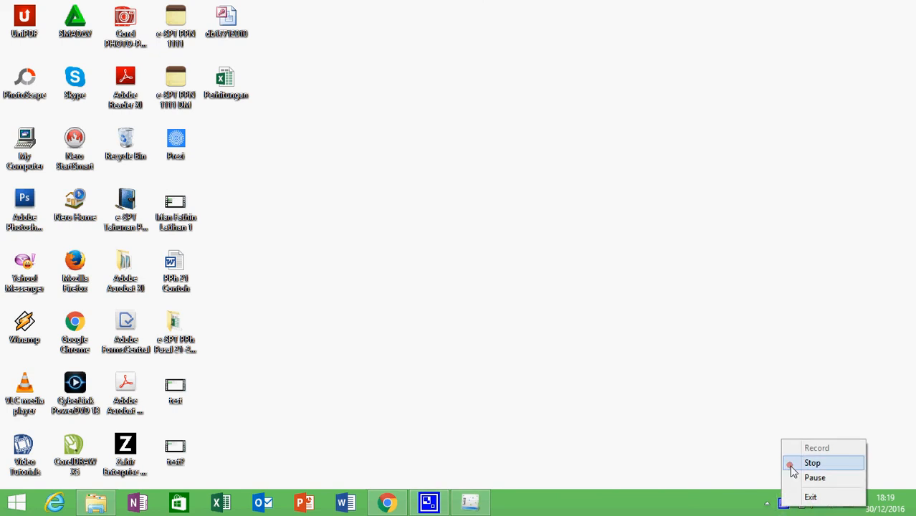